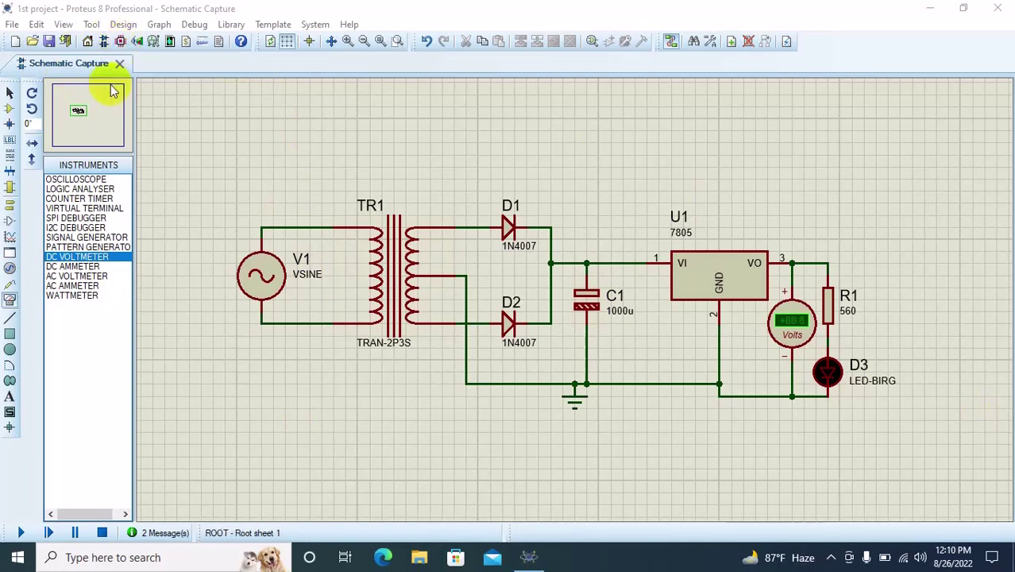
Open the project's PCB layout and list its components for placement, comparing them with the schematic.
{"action": "left_click", "coordinate": [121, 44]}
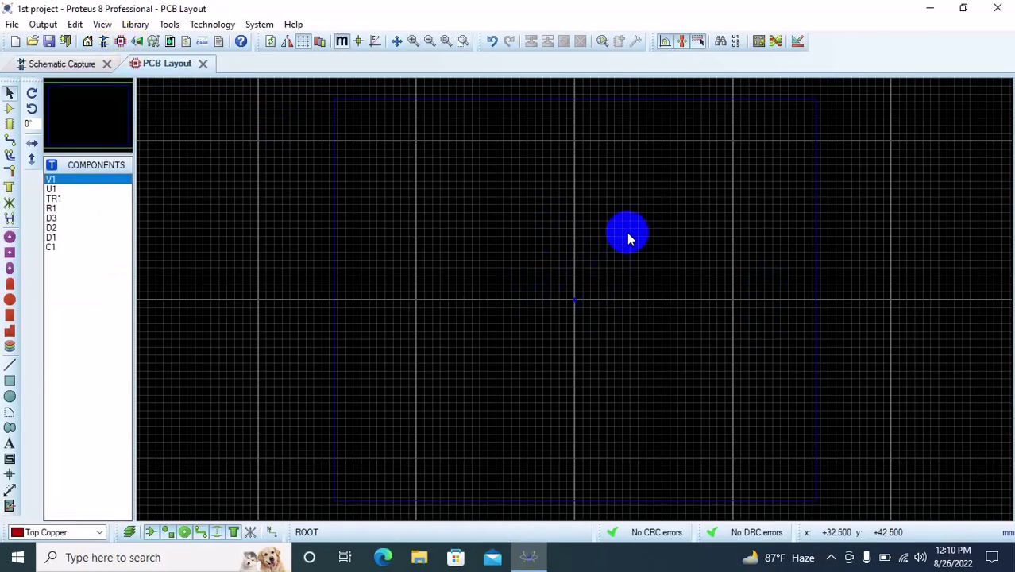
{"action": "key", "text": "F6"}
{"action": "key", "text": "F7"}
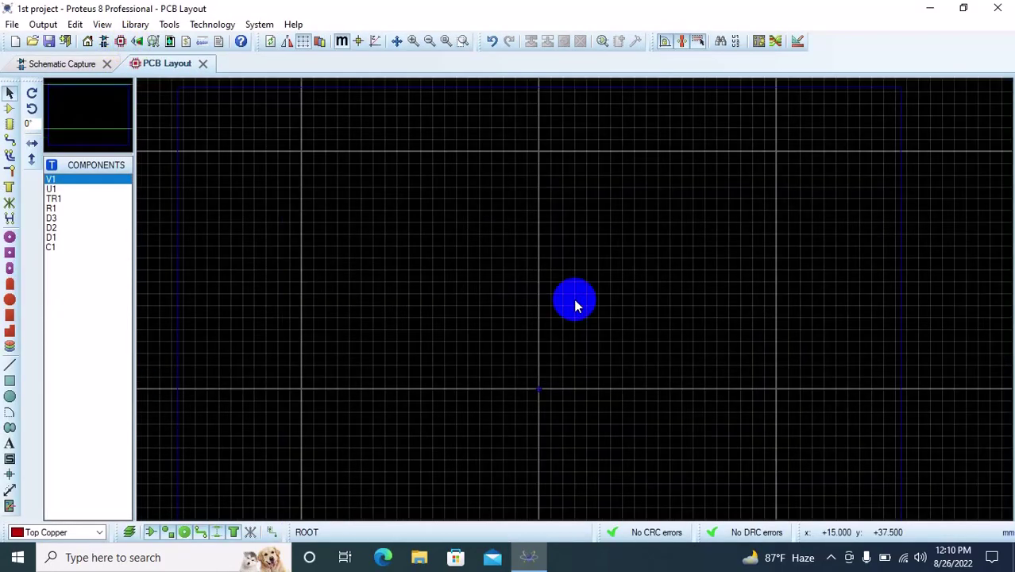
{"action": "key", "text": "F6"}
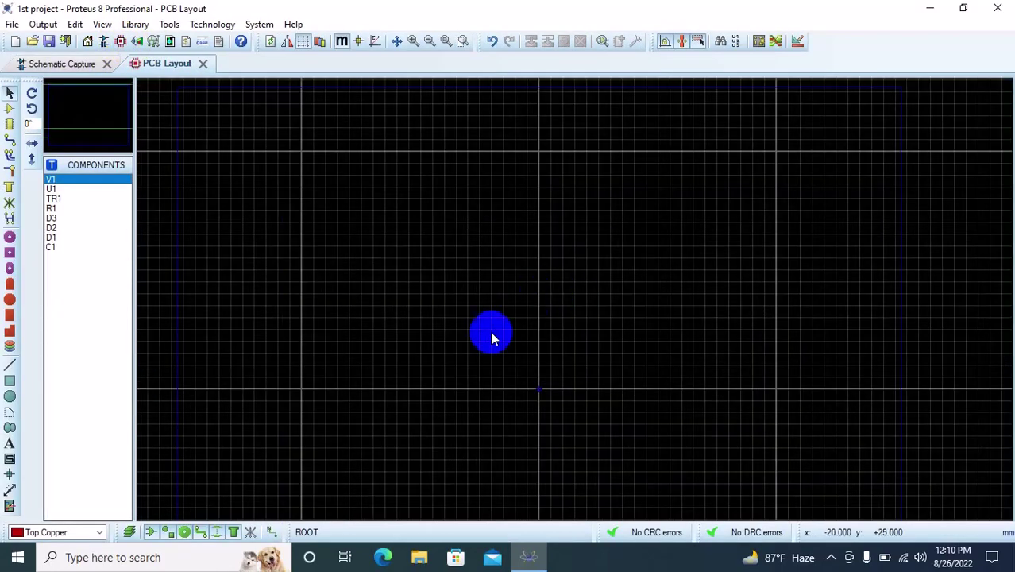
{"action": "left_click", "coordinate": [11, 109]}
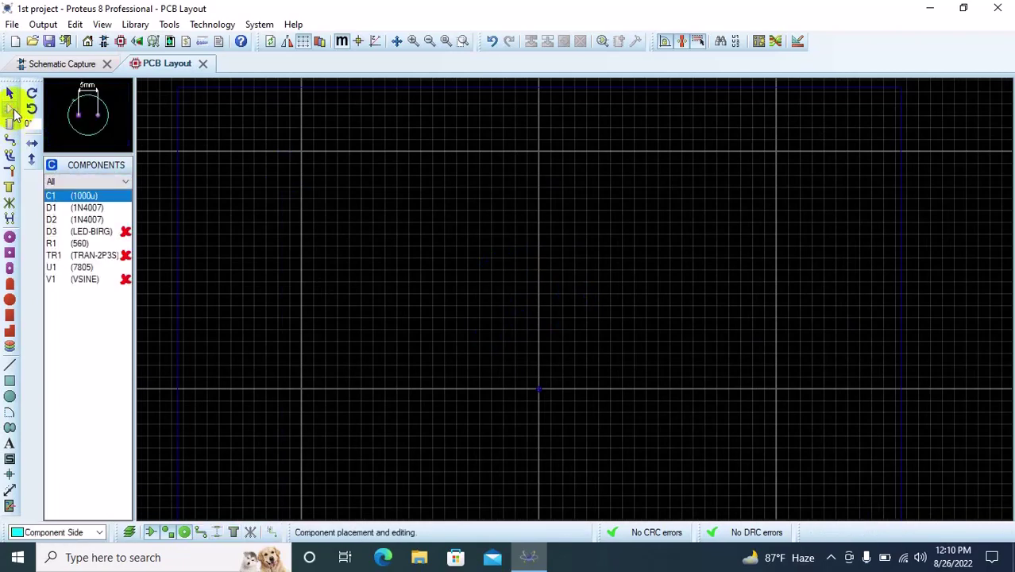
{"action": "left_click", "coordinate": [65, 63]}
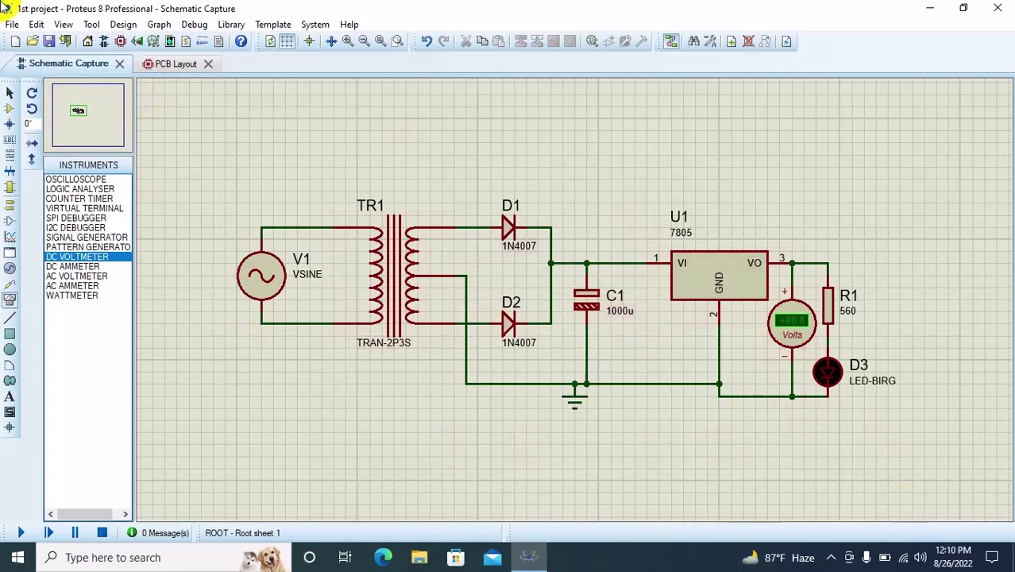
{"action": "left_click", "coordinate": [170, 63]}
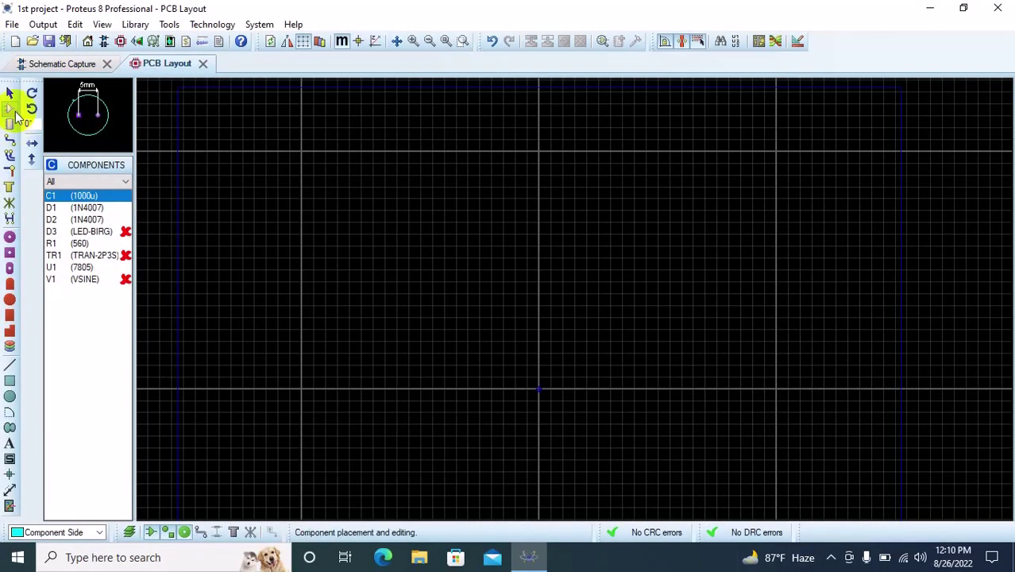
Examine the package previews of the flagged components D3, TR1 and V1.
{"action": "left_click", "coordinate": [96, 232]}
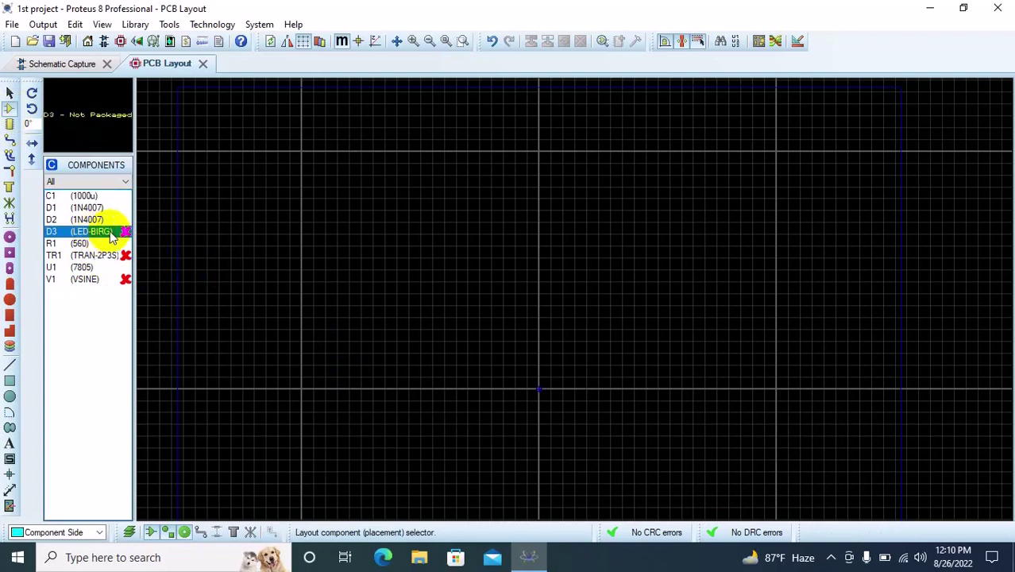
{"action": "left_click", "coordinate": [72, 134]}
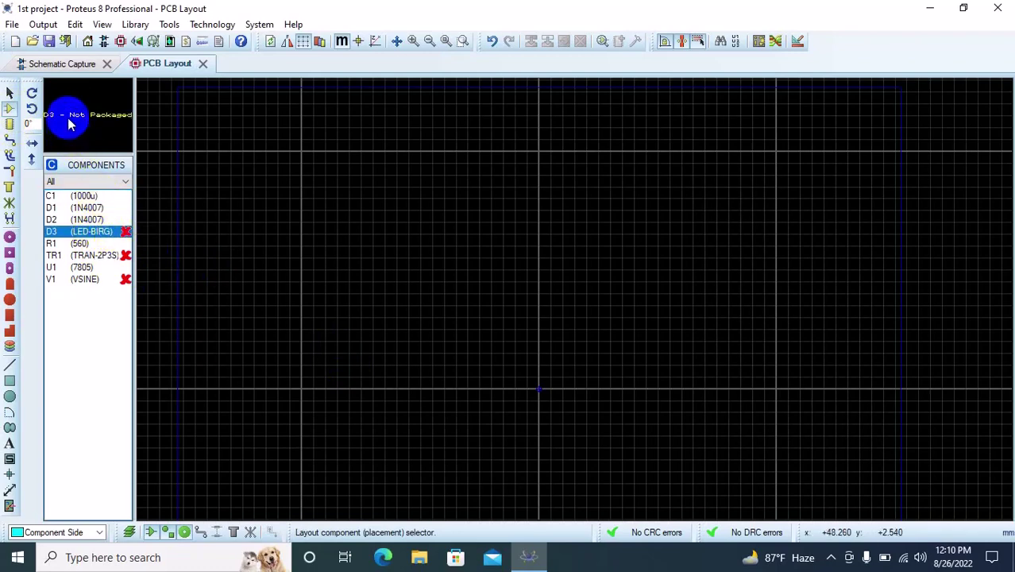
{"action": "left_click_drag", "start_coordinate": [72, 119], "coordinate": [137, 253]}
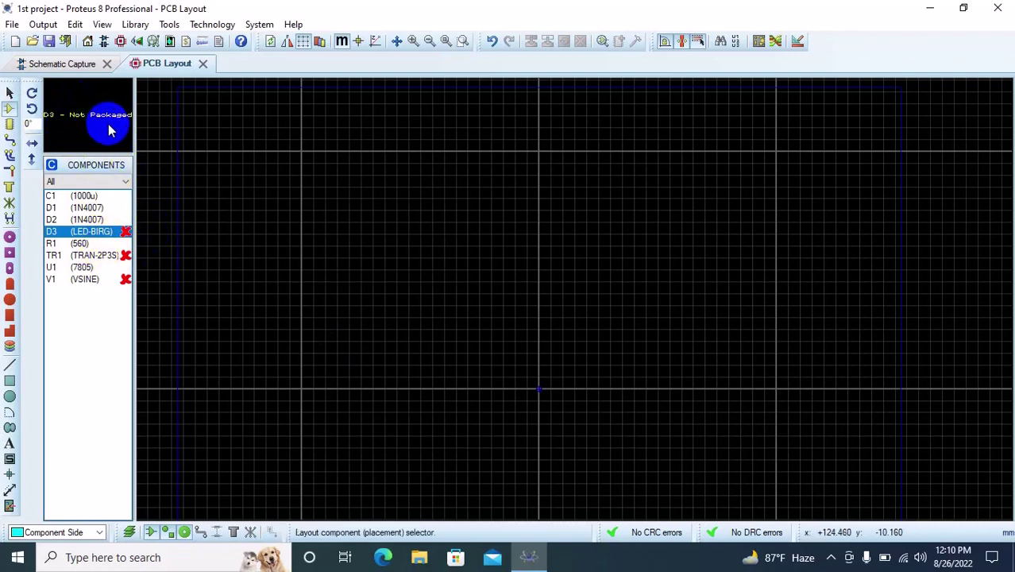
{"action": "left_click", "coordinate": [94, 256]}
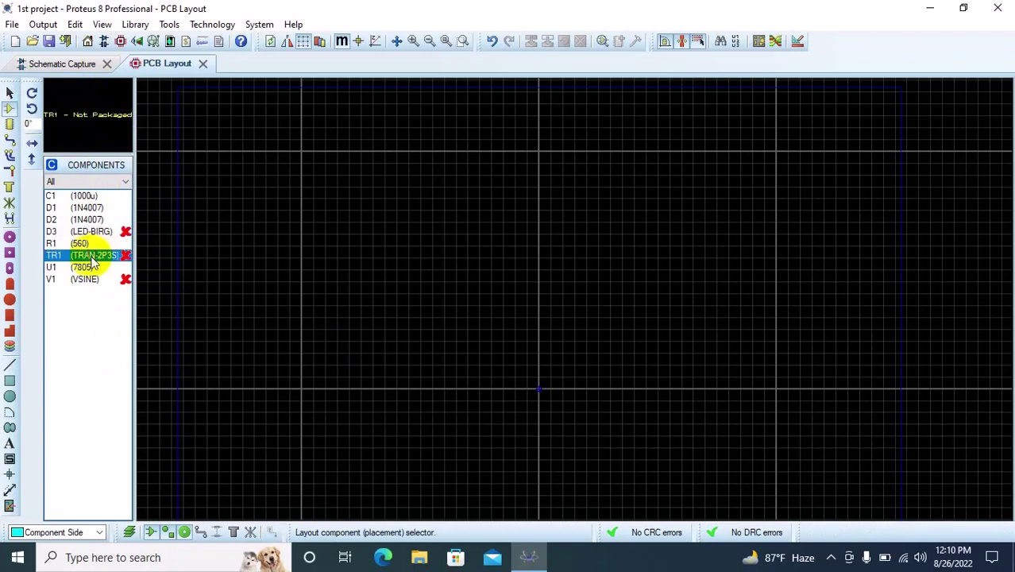
{"action": "left_click", "coordinate": [82, 279]}
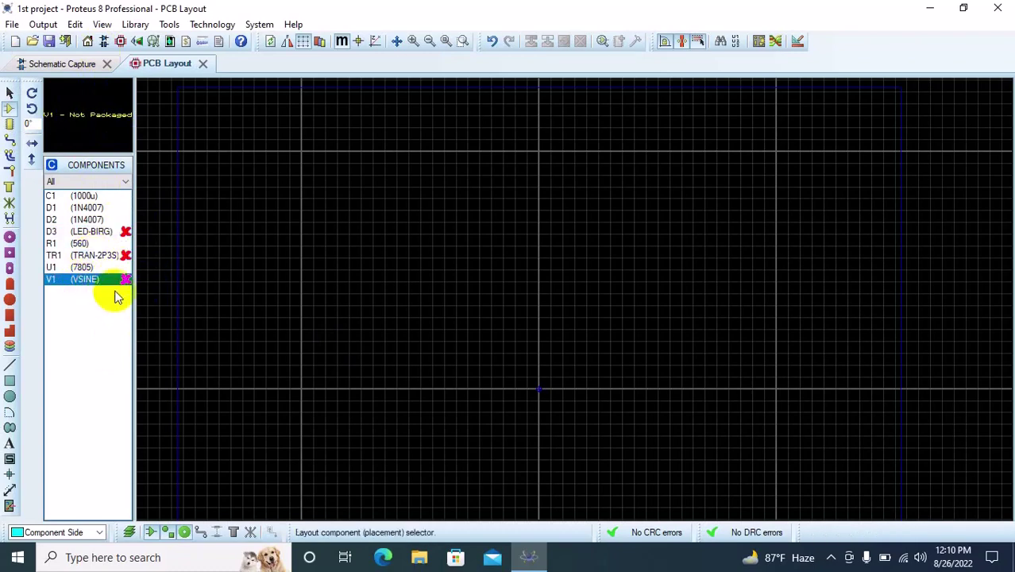
Delete the VSINE source V1 and the transformer TR1 from the schematic.
{"action": "left_click", "coordinate": [40, 64]}
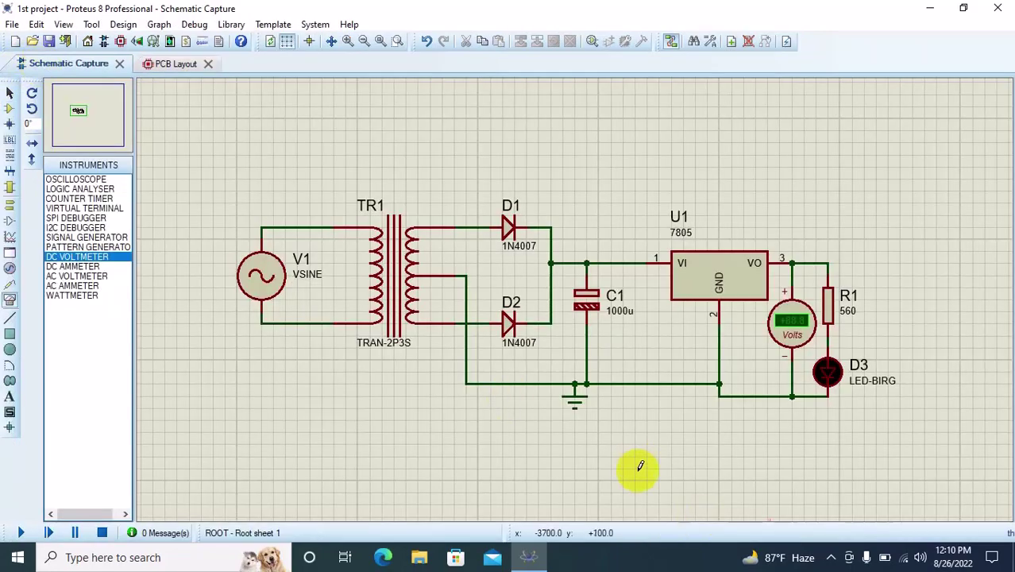
{"action": "left_click", "coordinate": [250, 275]}
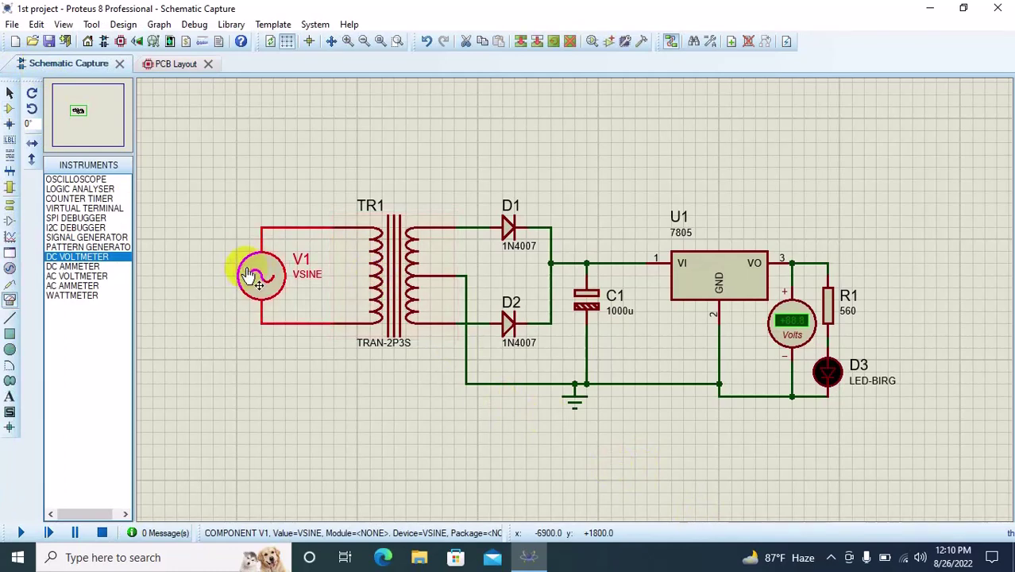
{"action": "key", "text": "Delete"}
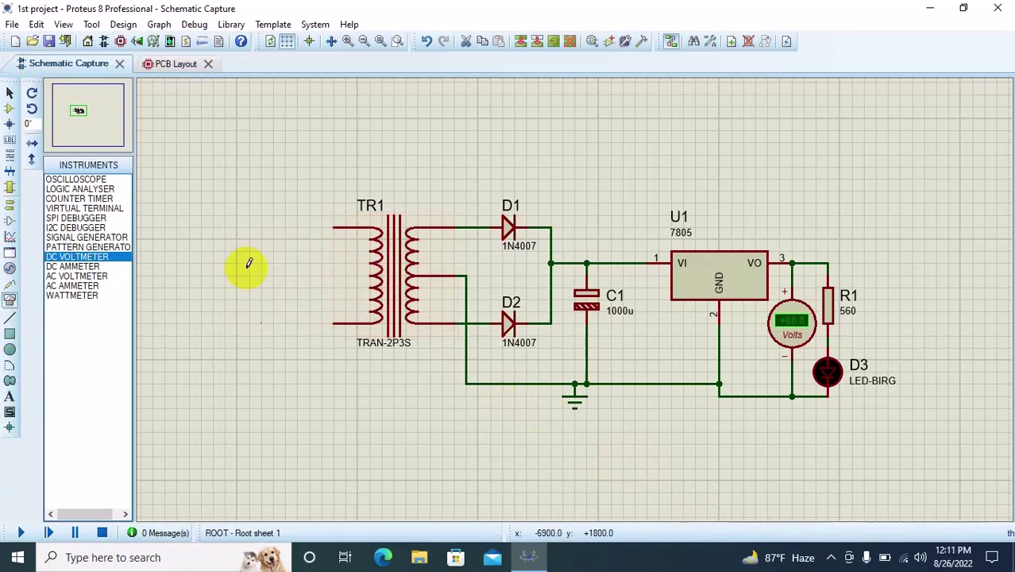
{"action": "right_click", "coordinate": [376, 282]}
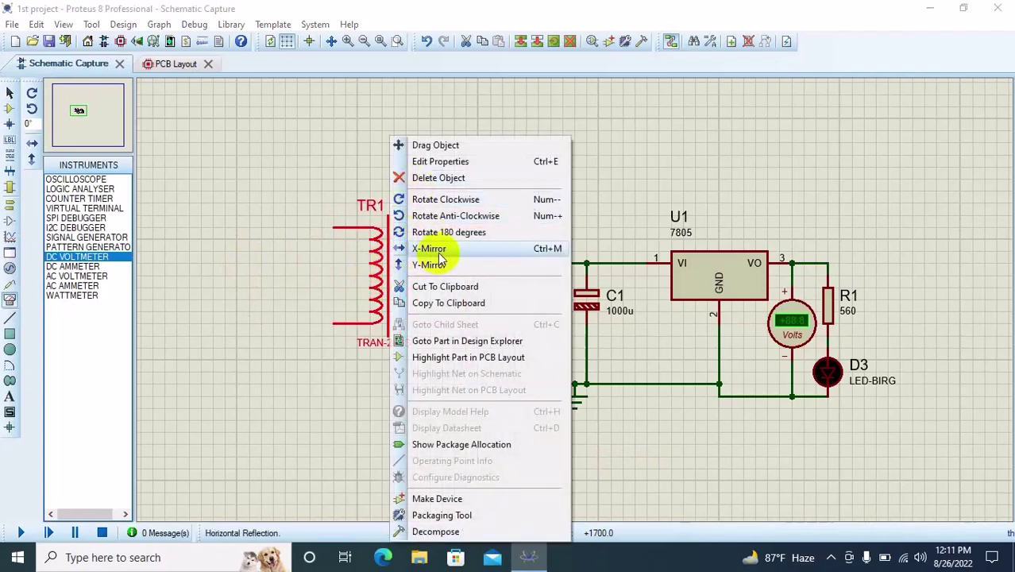
{"action": "left_click", "coordinate": [427, 177]}
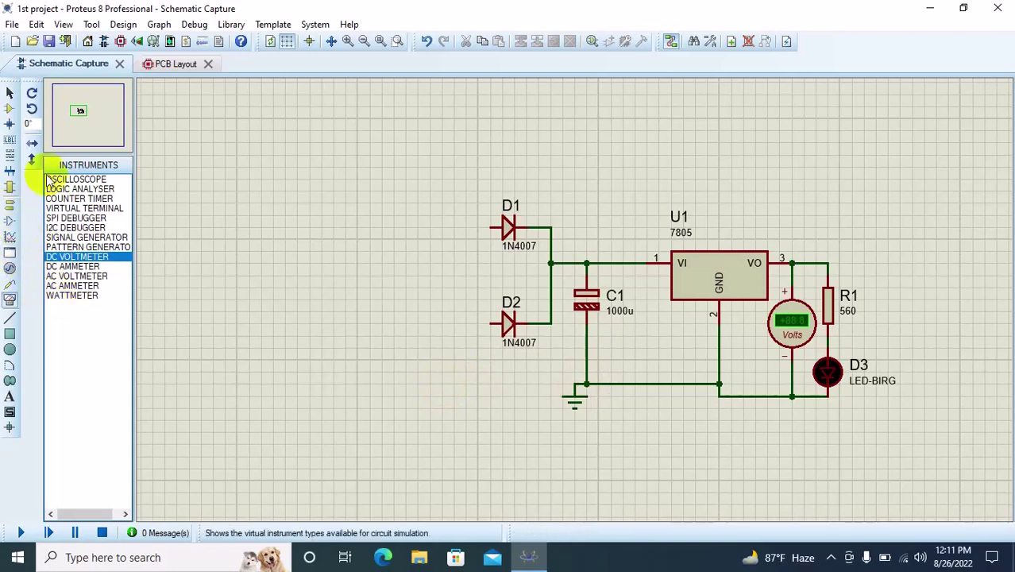
Search the device library for "tblock" and compare the two-pin and three-pin metric and imperial terminal blocks.
{"action": "left_click", "coordinate": [10, 111]}
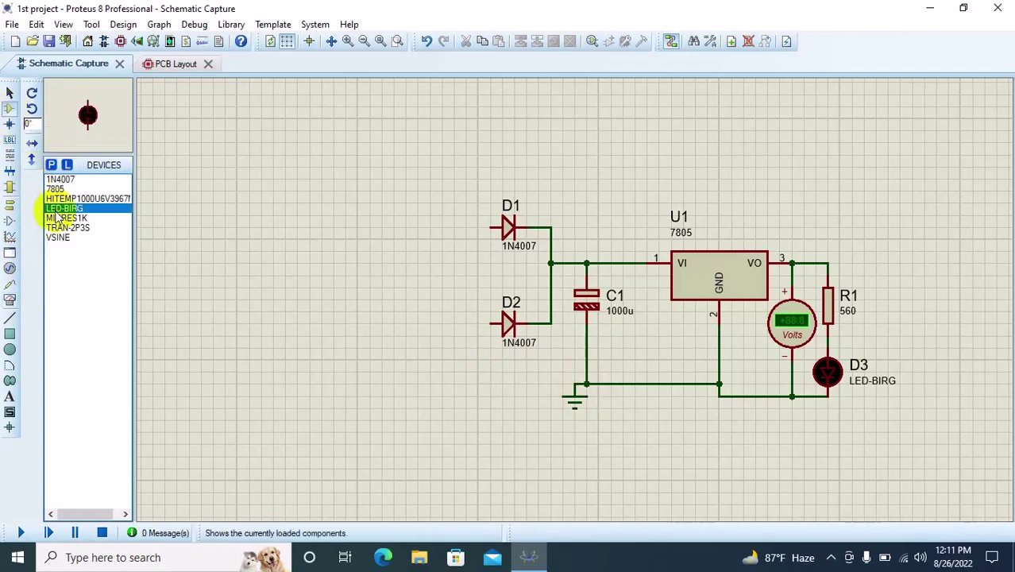
{"action": "left_click", "coordinate": [50, 165]}
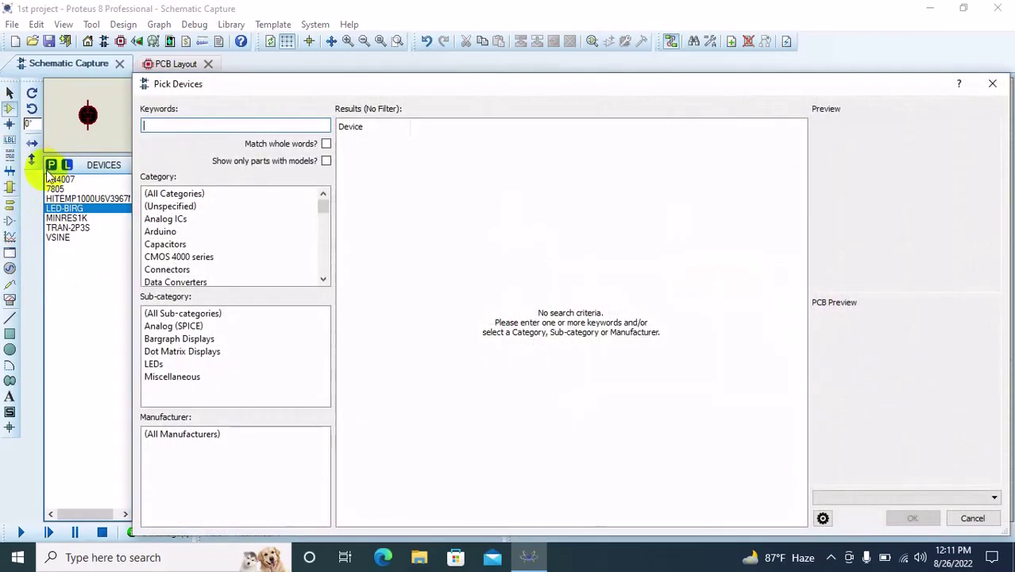
{"action": "type", "text": "tblock"}
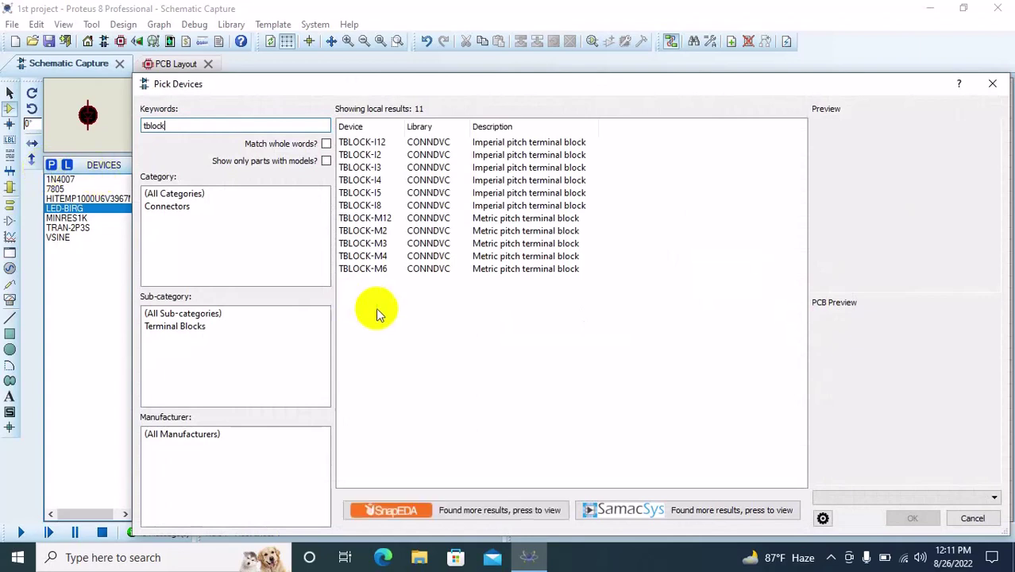
{"action": "left_click", "coordinate": [388, 246]}
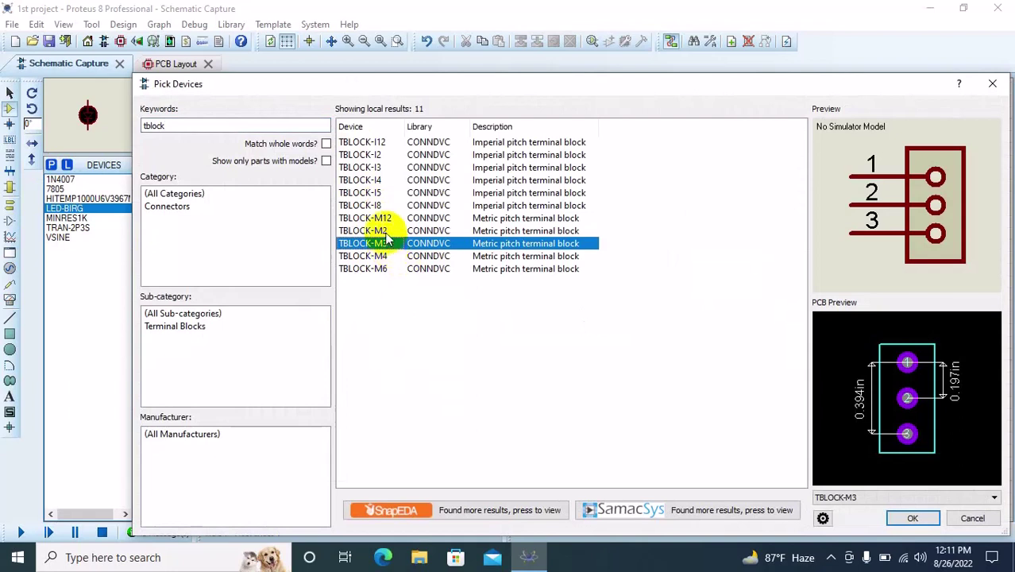
{"action": "left_click", "coordinate": [387, 232]}
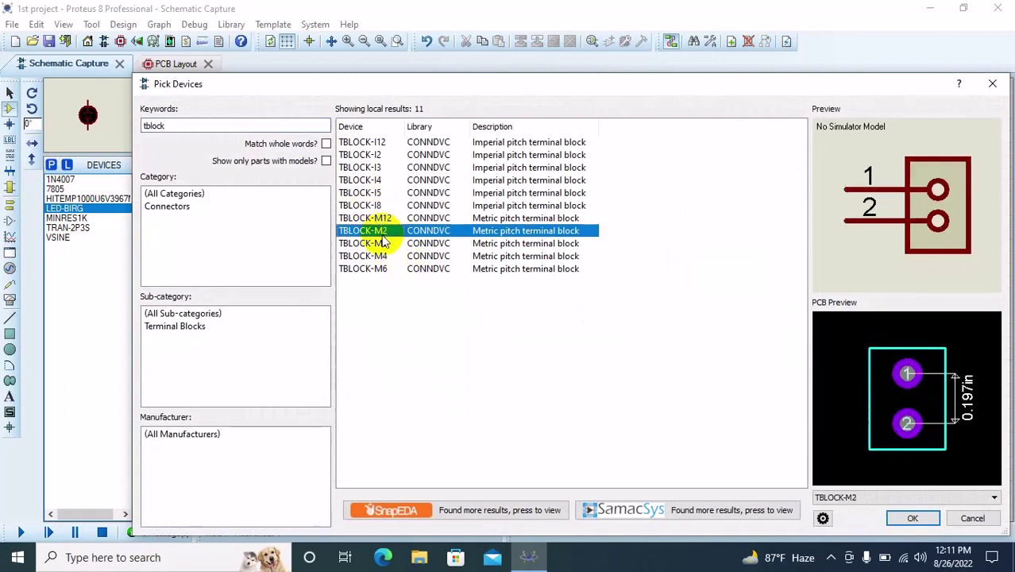
{"action": "left_click", "coordinate": [383, 245]}
{"action": "left_click", "coordinate": [379, 231]}
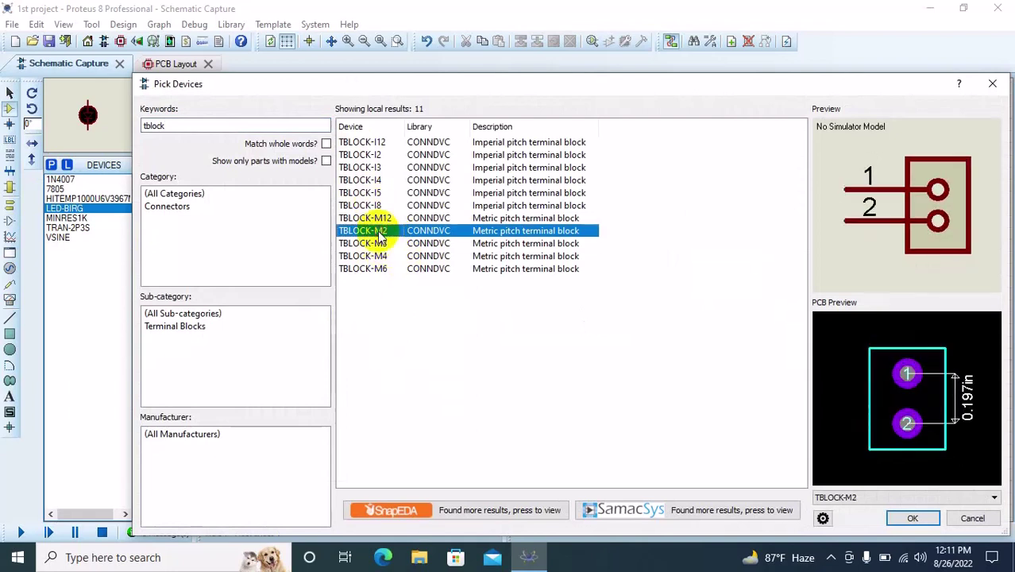
{"action": "left_click", "coordinate": [368, 156]}
{"action": "left_click", "coordinate": [372, 168]}
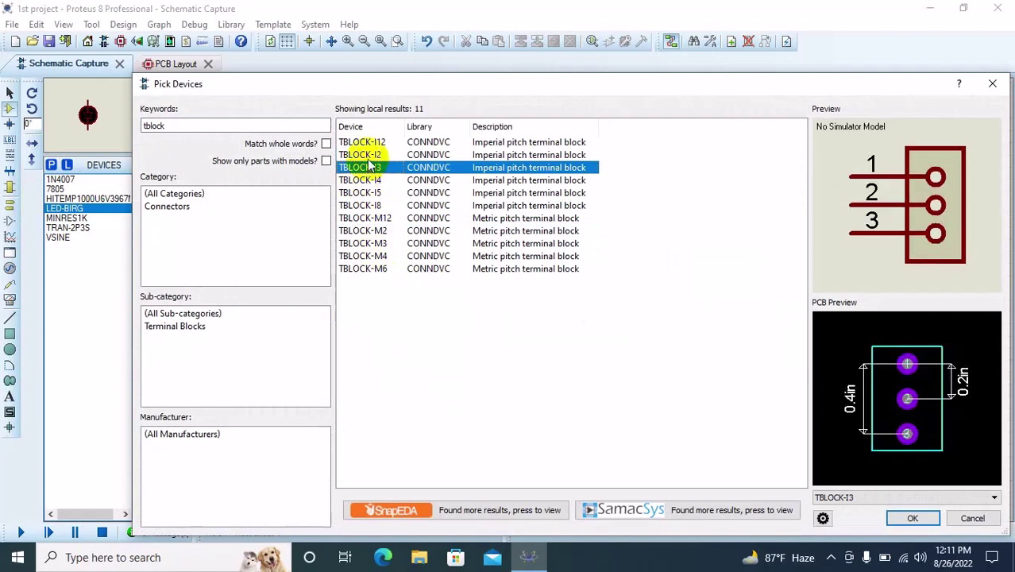
{"action": "left_click", "coordinate": [370, 155]}
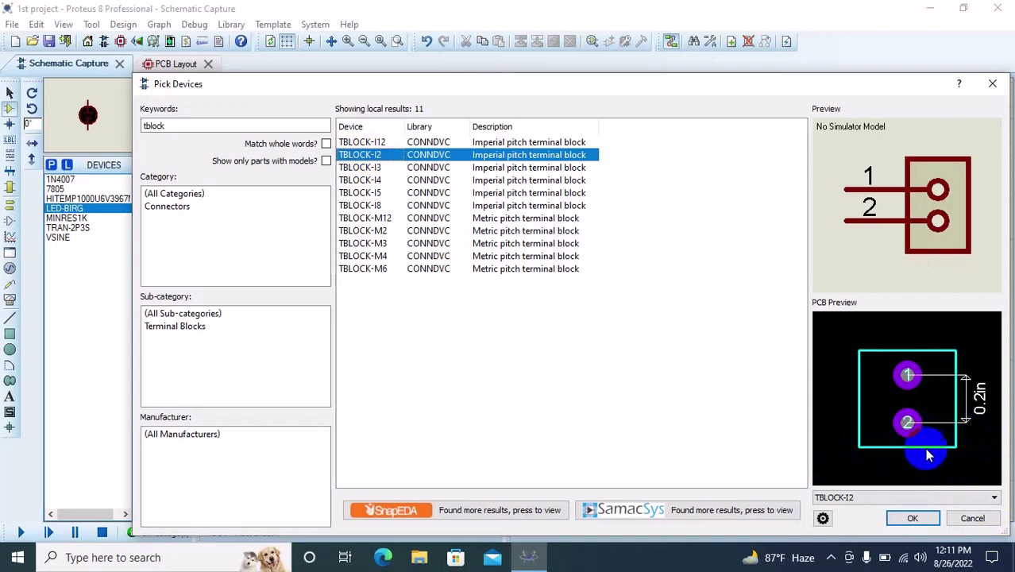
Add the metric terminal blocks TBLOCK-M2 and TBLOCK-M3 to the project's device list.
{"action": "left_click", "coordinate": [380, 231]}
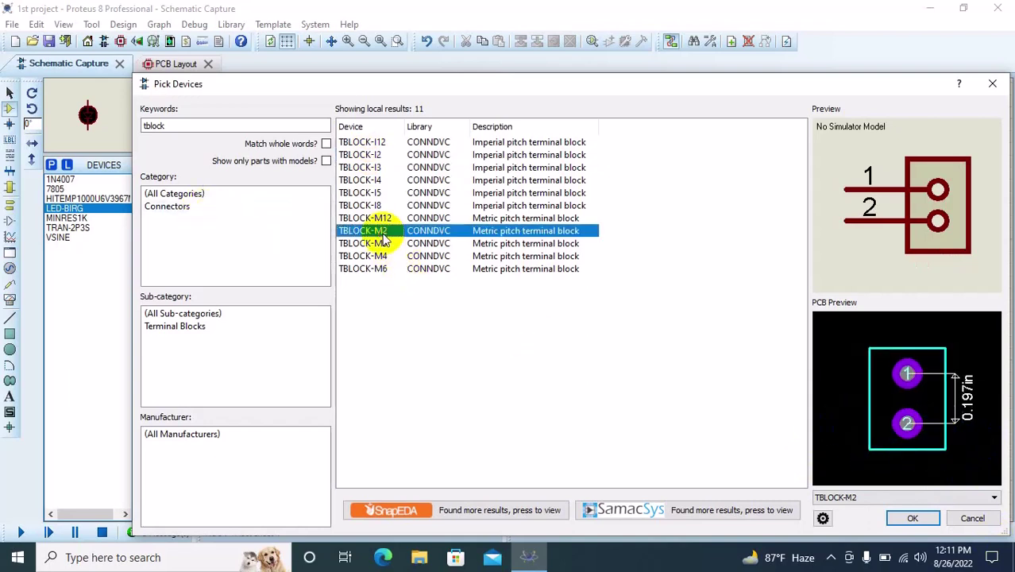
{"action": "double_click", "coordinate": [382, 232]}
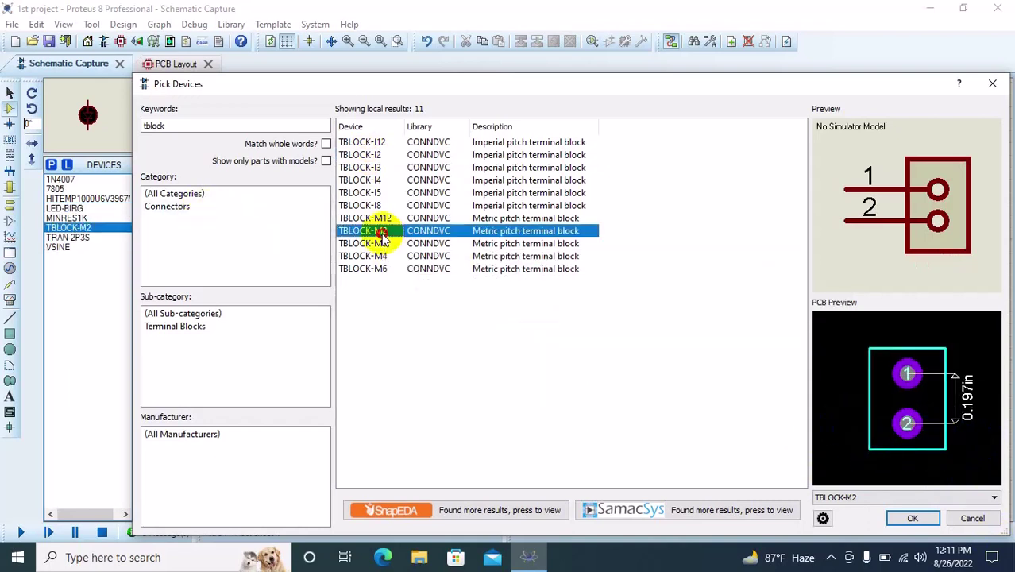
{"action": "double_click", "coordinate": [382, 246]}
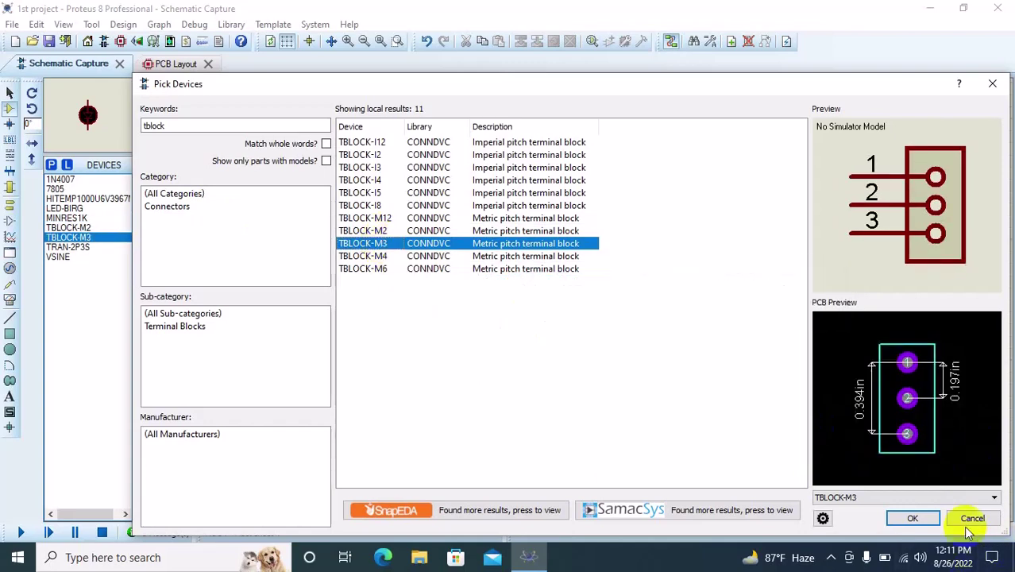
{"action": "left_click", "coordinate": [916, 518]}
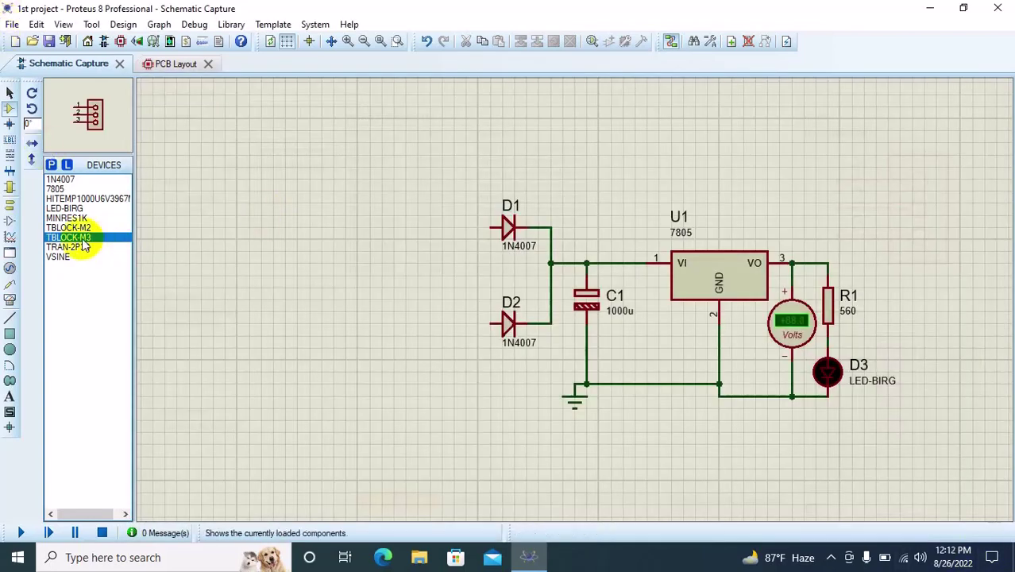
Place a TBLOCK-M3 terminal block before diodes D1 and D2, rotated 180 degrees so its pins face them.
{"action": "left_click", "coordinate": [405, 271]}
{"action": "left_click", "coordinate": [401, 270]}
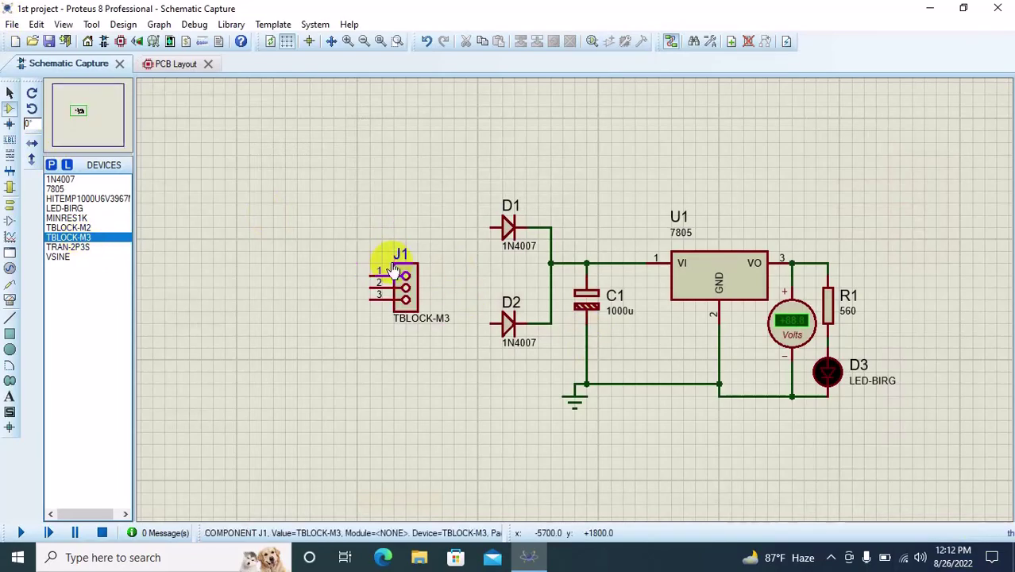
{"action": "right_click", "coordinate": [404, 267]}
{"action": "left_click", "coordinate": [433, 232]}
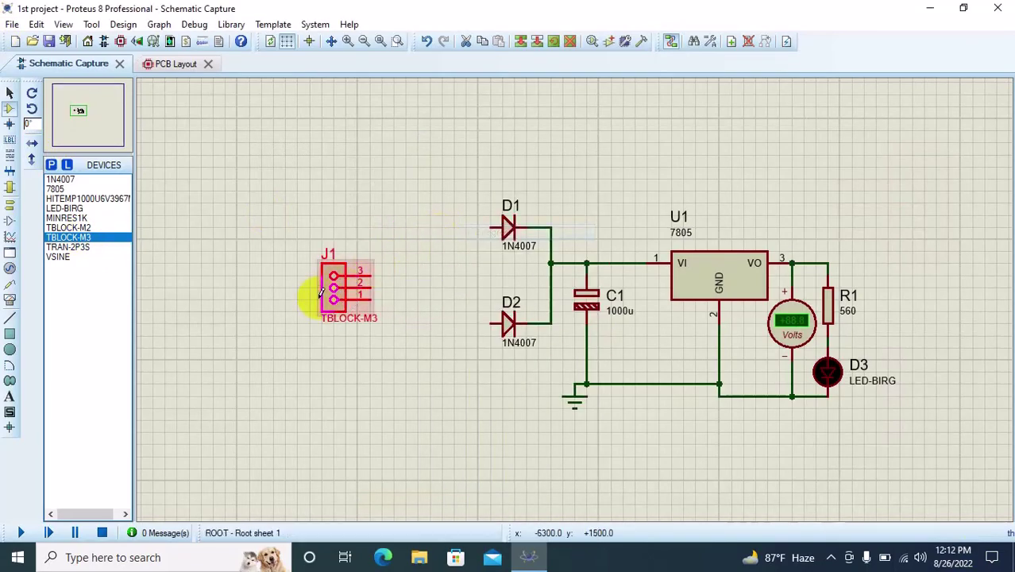
{"action": "left_click_drag", "start_coordinate": [321, 293], "coordinate": [397, 294]}
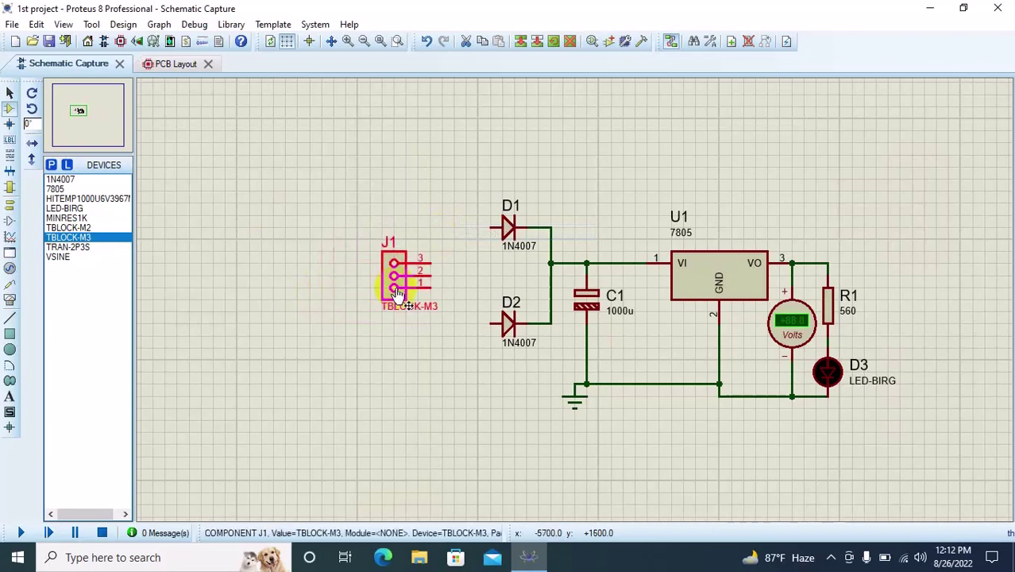
Wire pin 3 of the three-pin terminal block J1 to diode D1's anode and move its TBLOCK-M3 label clear of the pins.
{"action": "left_click", "coordinate": [430, 263]}
{"action": "left_click", "coordinate": [498, 229]}
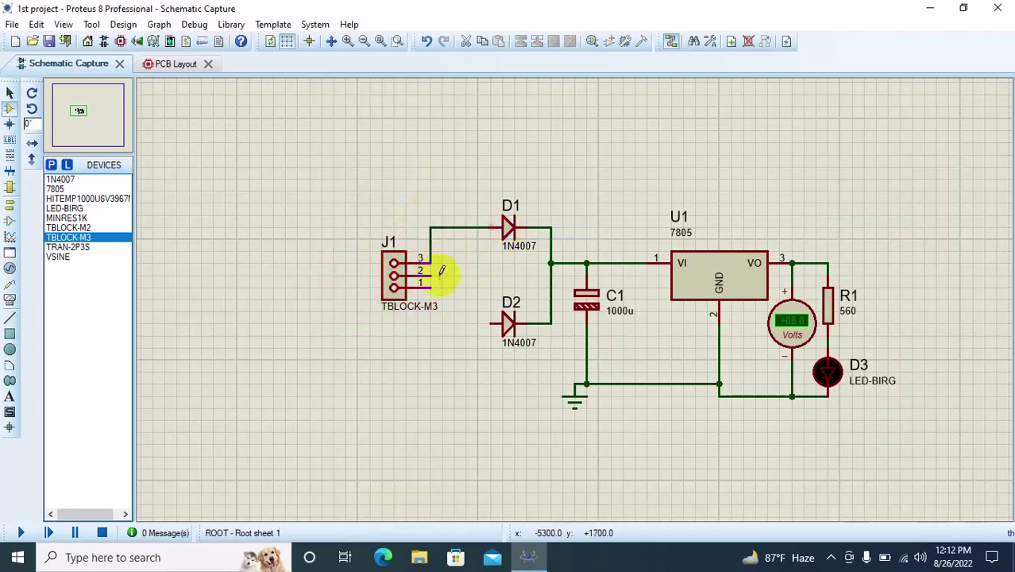
{"action": "left_click_drag", "start_coordinate": [419, 309], "coordinate": [395, 309]}
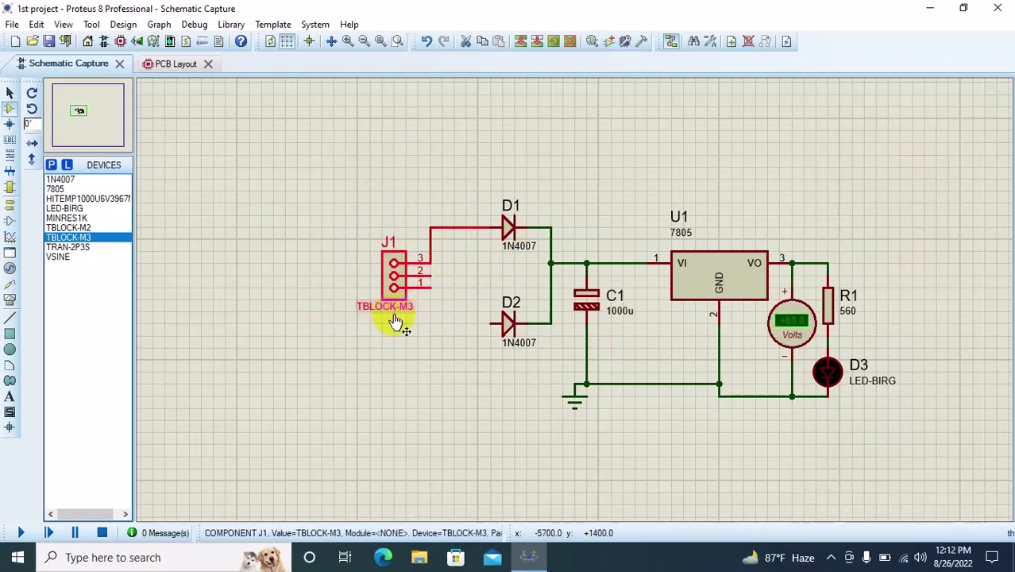
{"action": "left_click", "coordinate": [437, 300]}
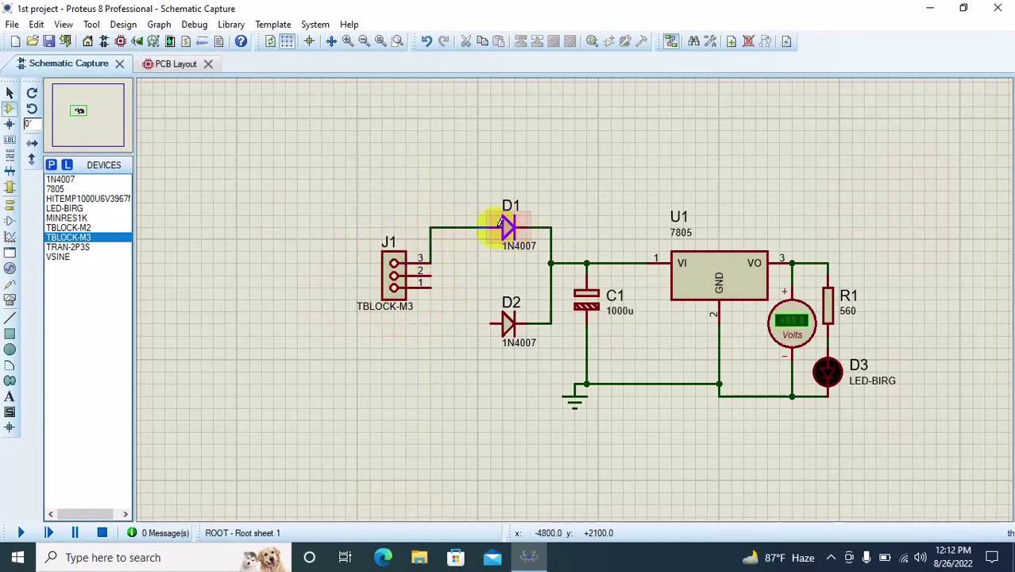
Wire J1's pin 1 to diode D2's anode and its centre pin 2 to the ground line.
{"action": "left_click", "coordinate": [431, 285]}
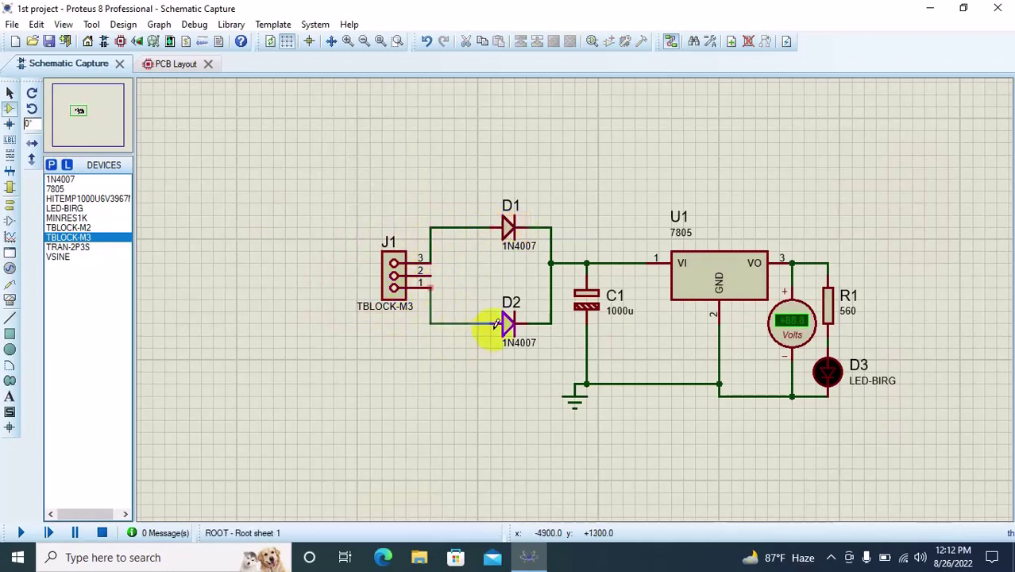
{"action": "left_click", "coordinate": [494, 322]}
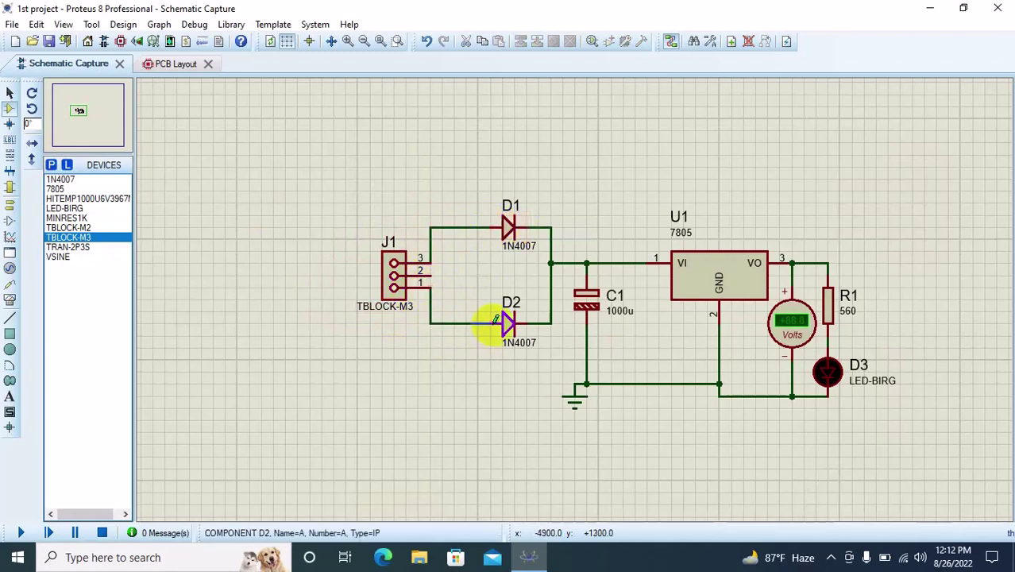
{"action": "left_click", "coordinate": [572, 382]}
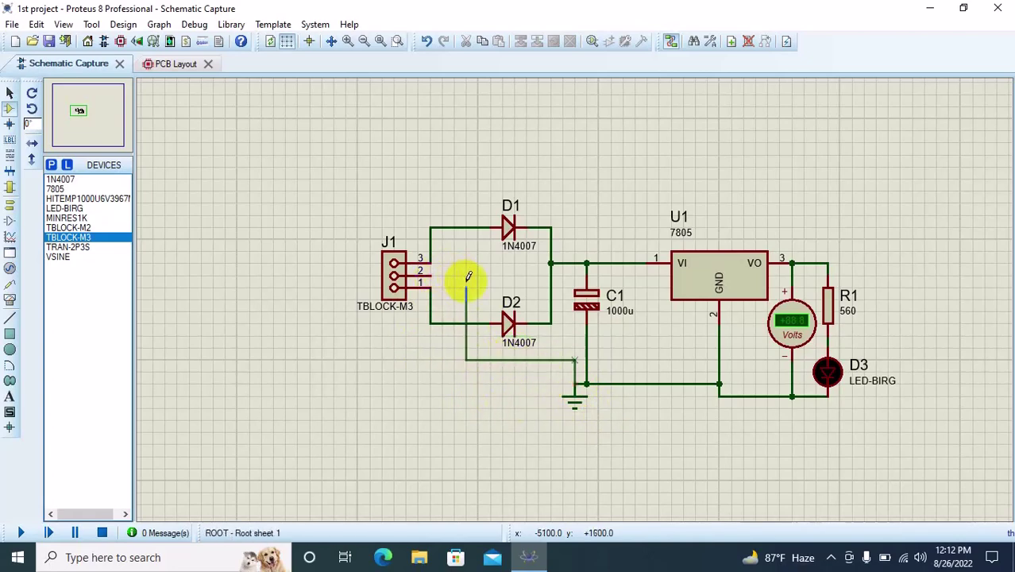
{"action": "left_click", "coordinate": [427, 276]}
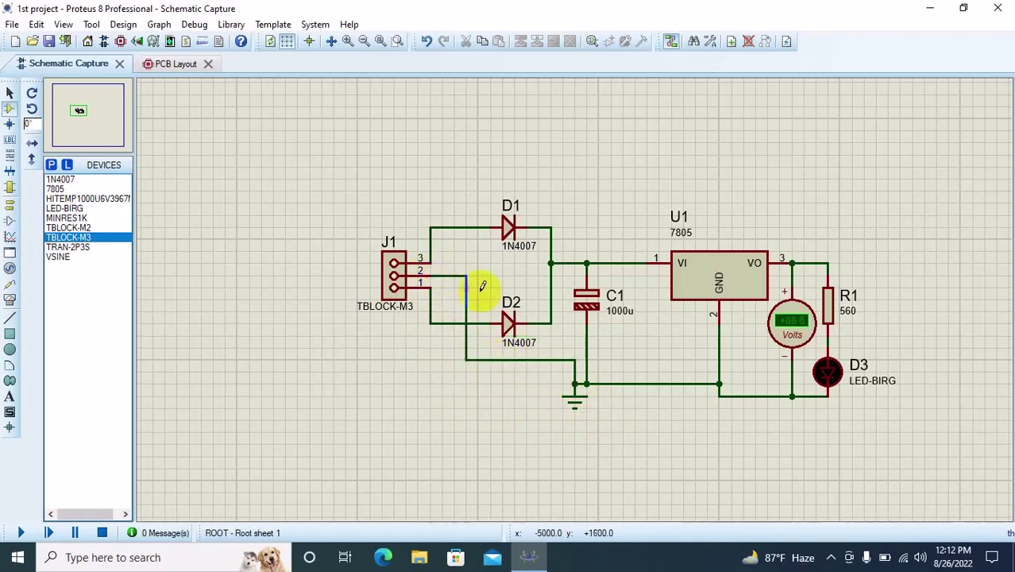
Rename the three-pin terminal block J1 as AC INPUT.
{"action": "double_click", "coordinate": [385, 243]}
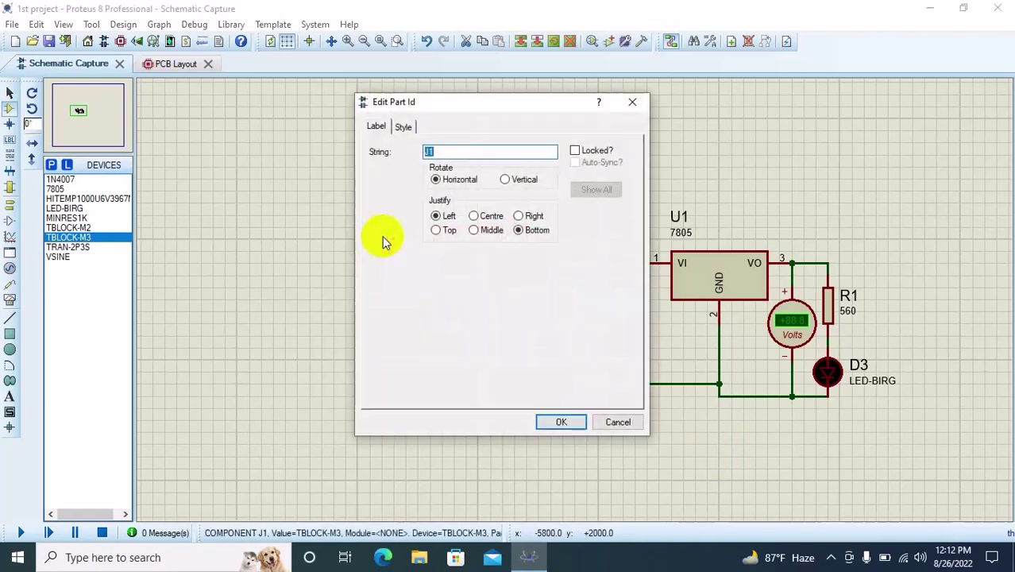
{"action": "type", "text": "AC IN PUT"}
{"action": "left_click", "coordinate": [556, 421]}
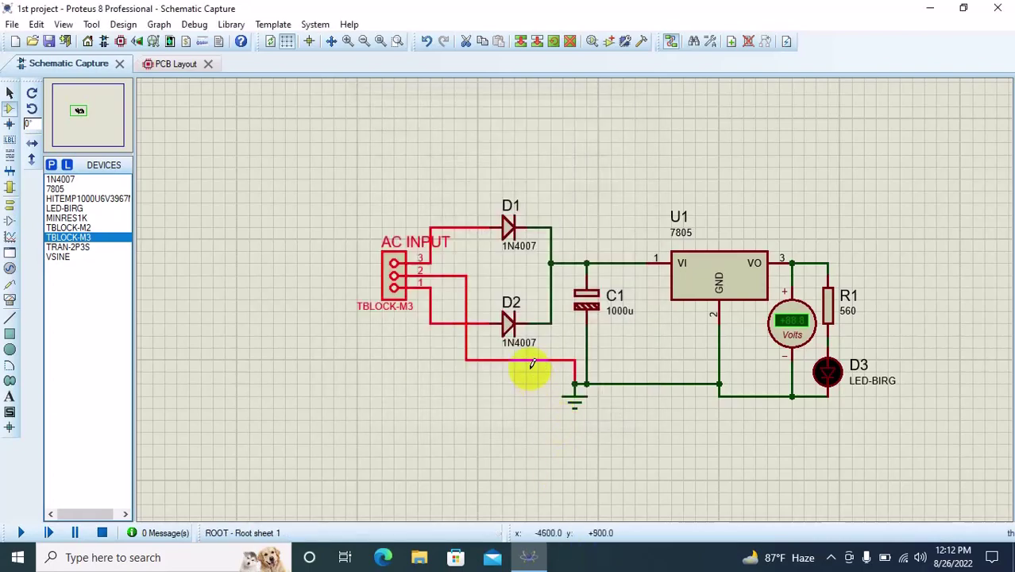
Check the PCB layout's component list for parts without a package, inspect D3, and return to the schematic.
{"action": "left_click", "coordinate": [168, 63]}
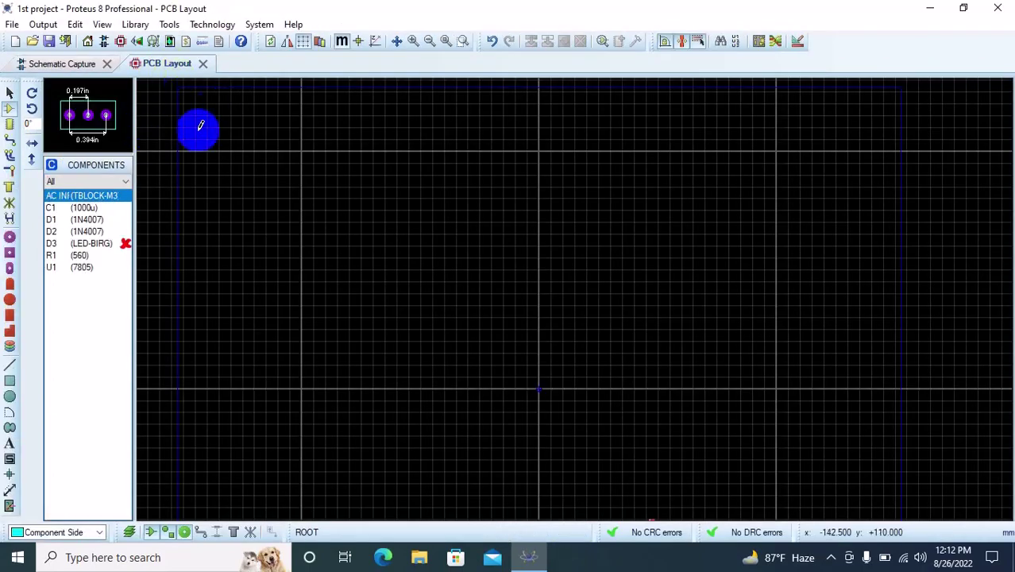
{"action": "left_click", "coordinate": [110, 244]}
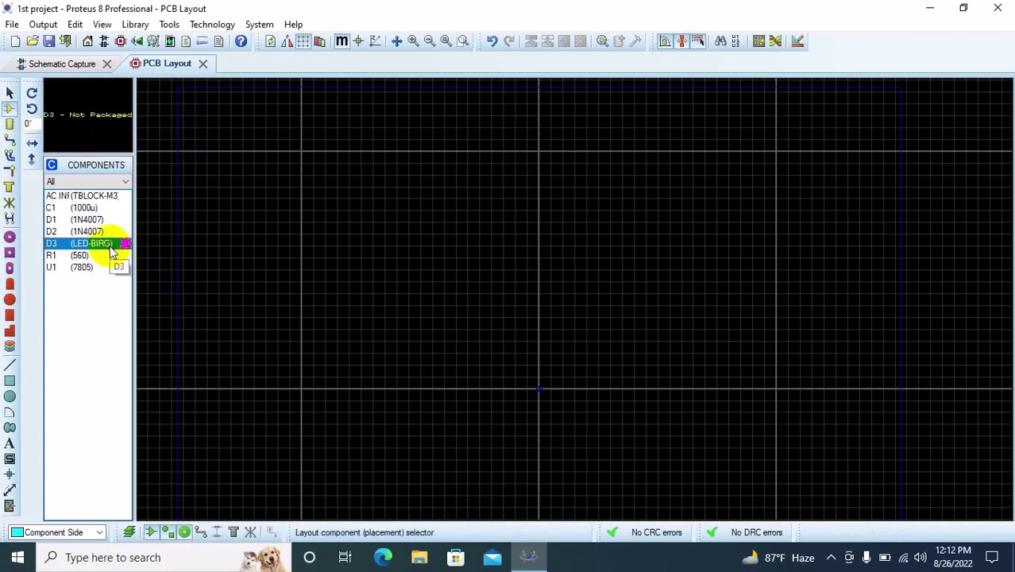
{"action": "left_click", "coordinate": [40, 64]}
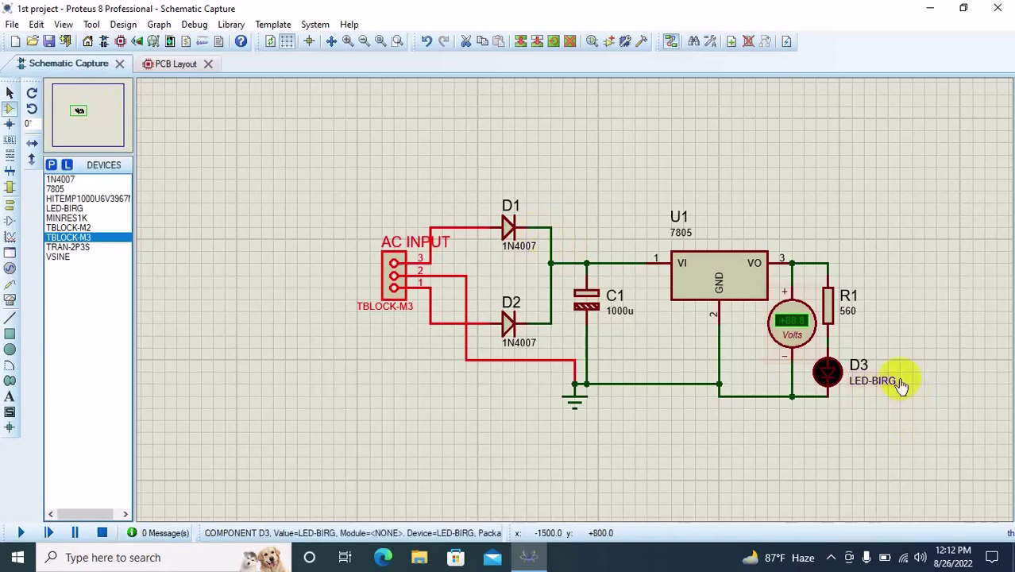
Place a TBLOCK-M2 terminal block on the output side of the schematic, beyond R1 and D3.
{"action": "scroll", "coordinate": [898, 385], "scroll_direction": "up", "scroll_amount": 2}
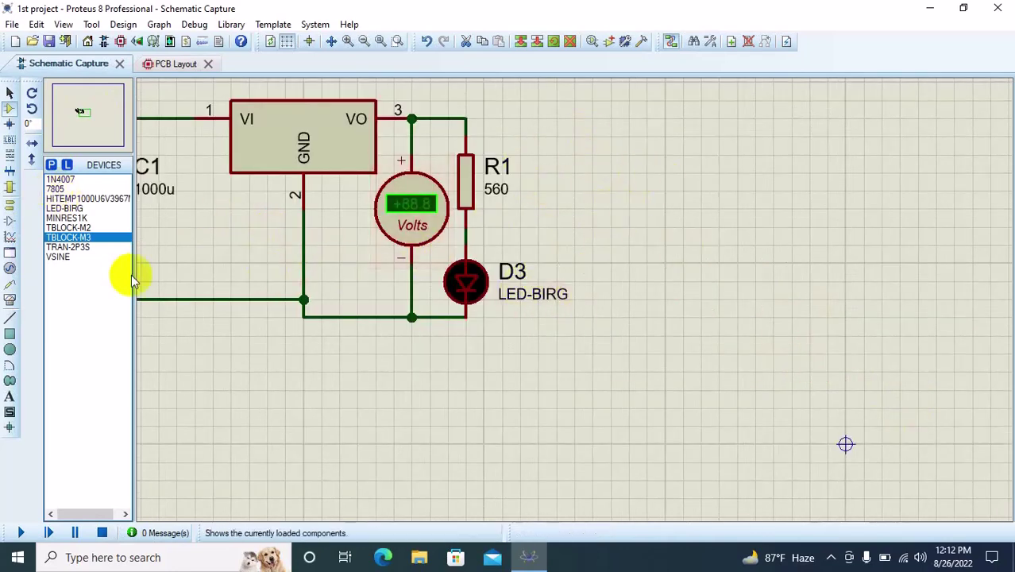
{"action": "left_click", "coordinate": [79, 228]}
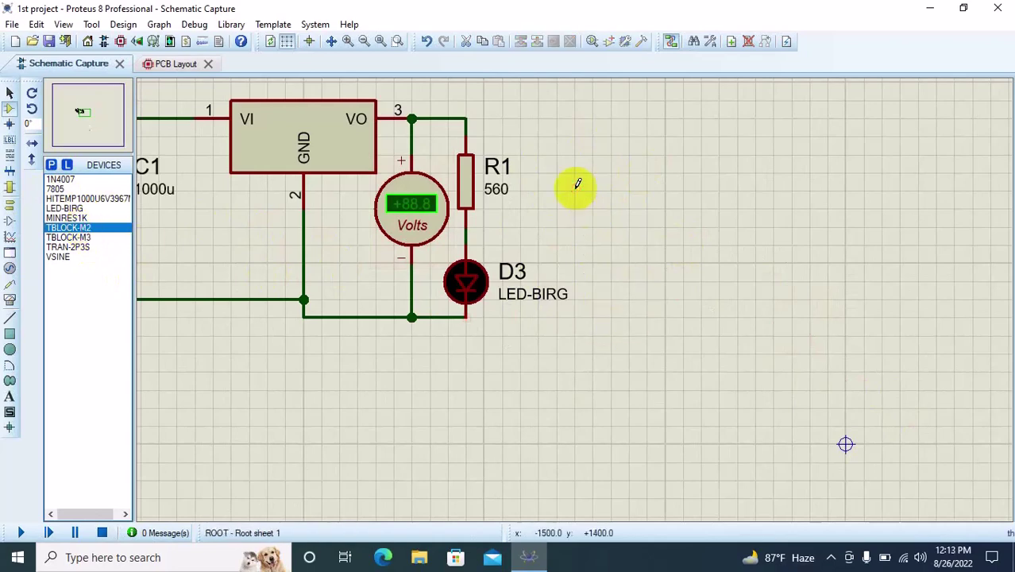
{"action": "left_click", "coordinate": [632, 176]}
{"action": "left_click", "coordinate": [628, 177]}
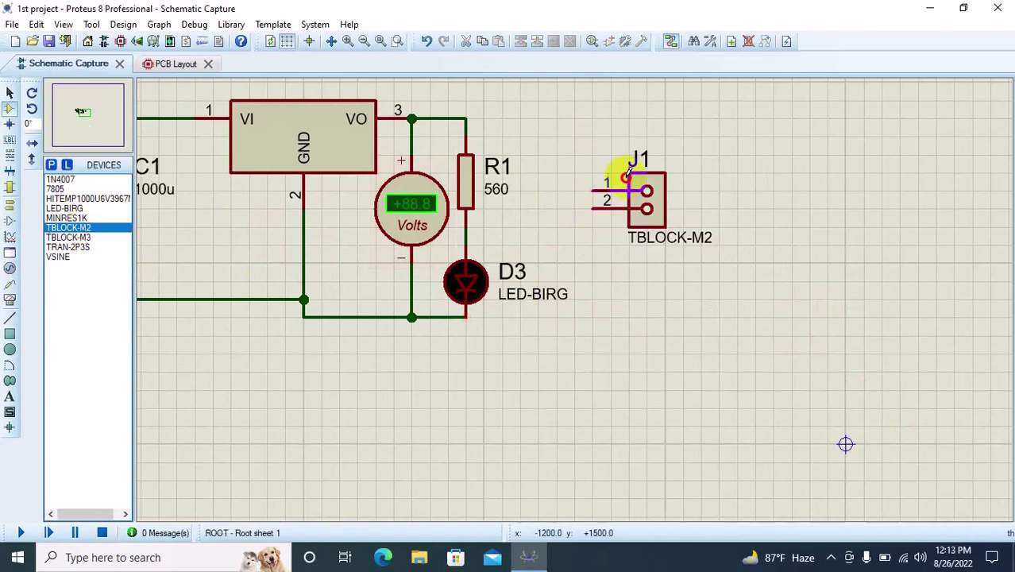
Wire the TBLOCK-M2's pin 1 to the 7805 output line above R1 and its pin 2 to the ground line below D3.
{"action": "left_click", "coordinate": [593, 191]}
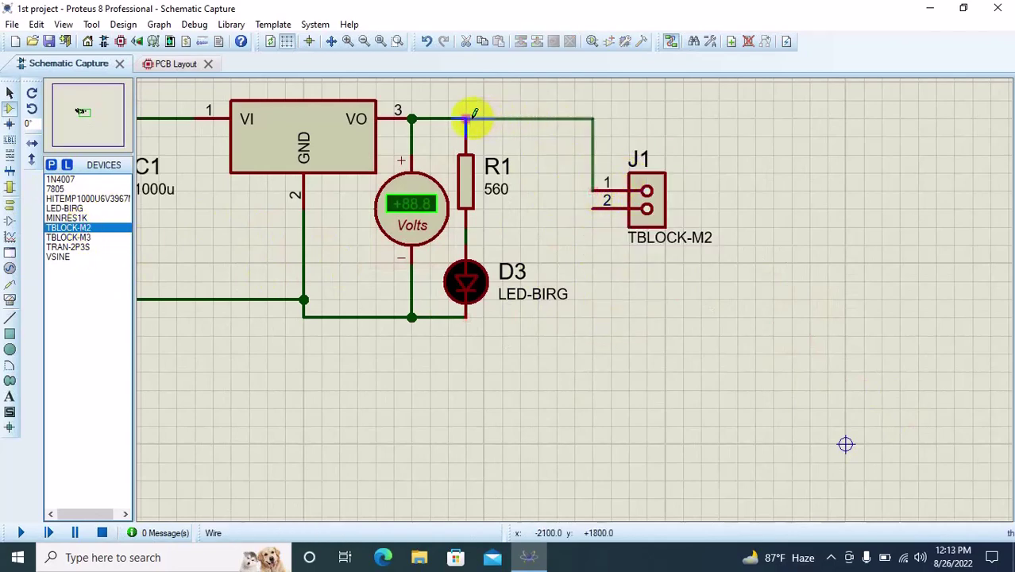
{"action": "left_click", "coordinate": [467, 118]}
{"action": "left_click", "coordinate": [464, 316]}
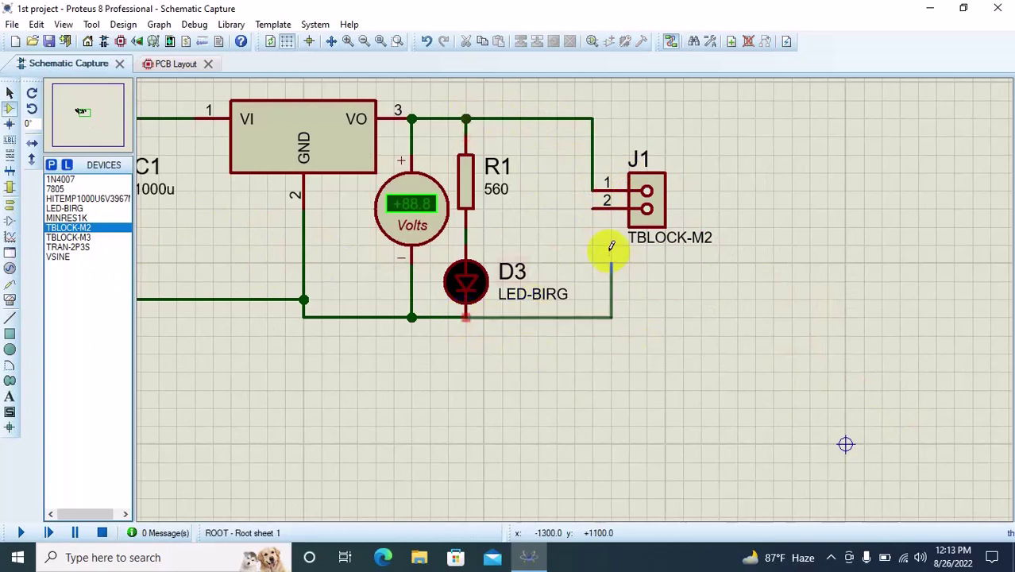
{"action": "left_click", "coordinate": [593, 209]}
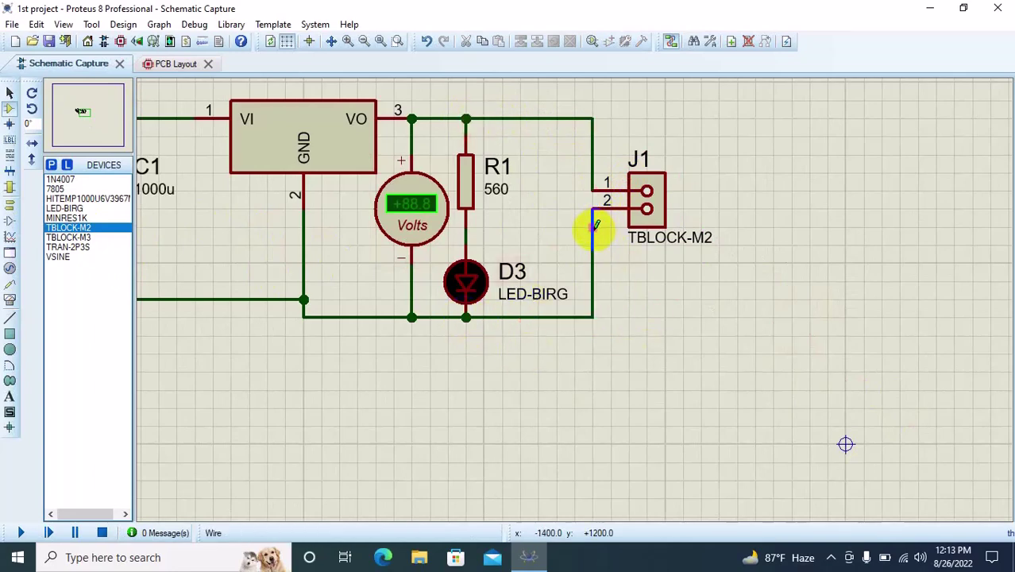
{"action": "scroll", "coordinate": [592, 228], "scroll_direction": "down", "scroll_amount": 2}
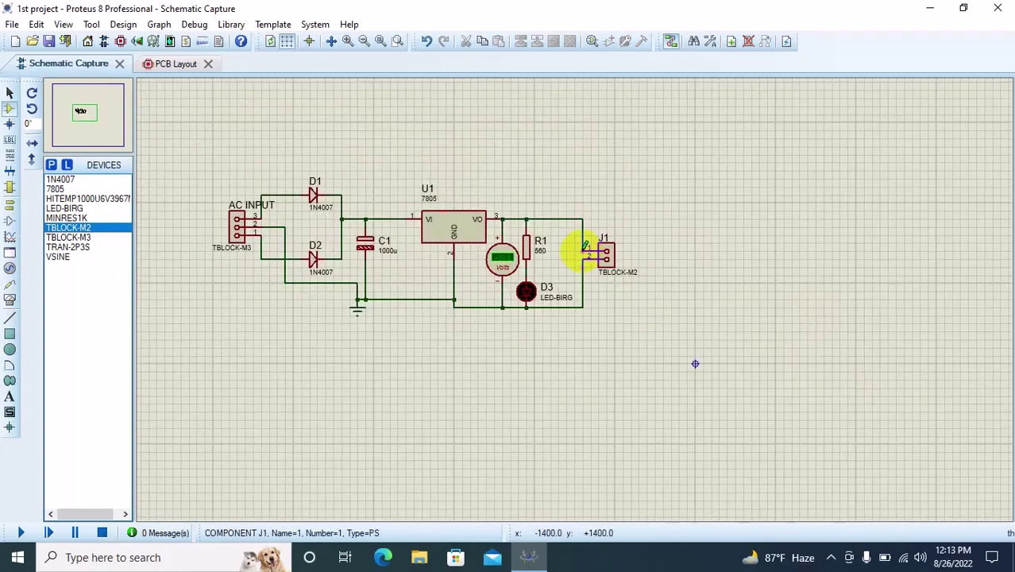
Open the Packaging Tool for LED D3, search the packages for "led", and add the 100th-pitch LED package.
{"action": "right_click", "coordinate": [528, 295]}
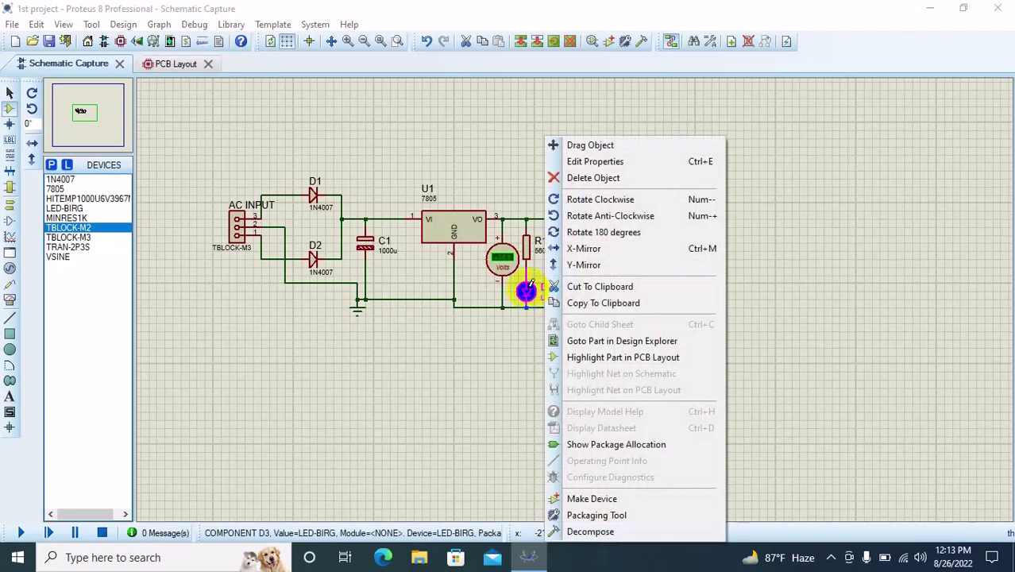
{"action": "left_click", "coordinate": [604, 518]}
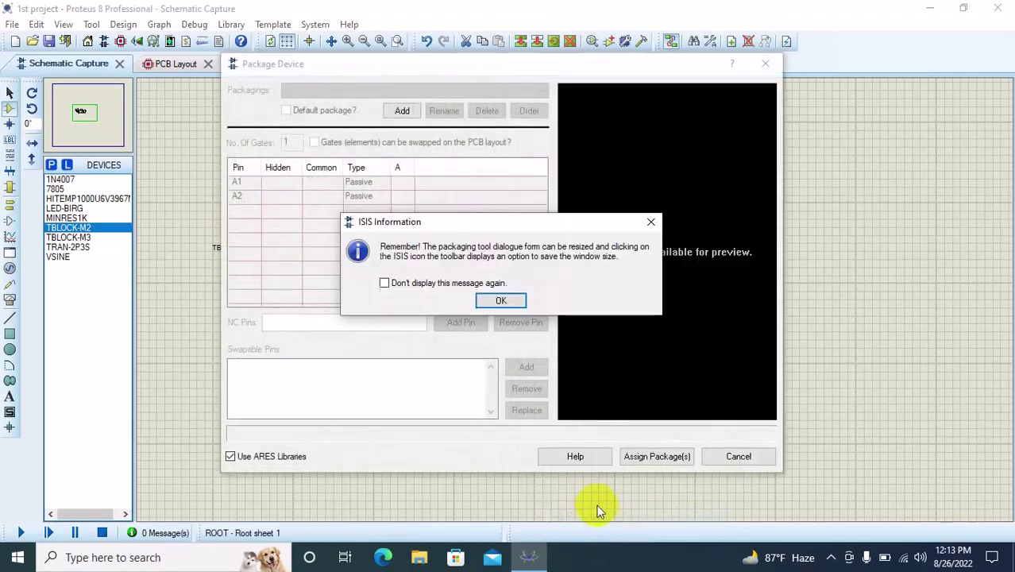
{"action": "left_click", "coordinate": [413, 286]}
{"action": "left_click", "coordinate": [503, 303]}
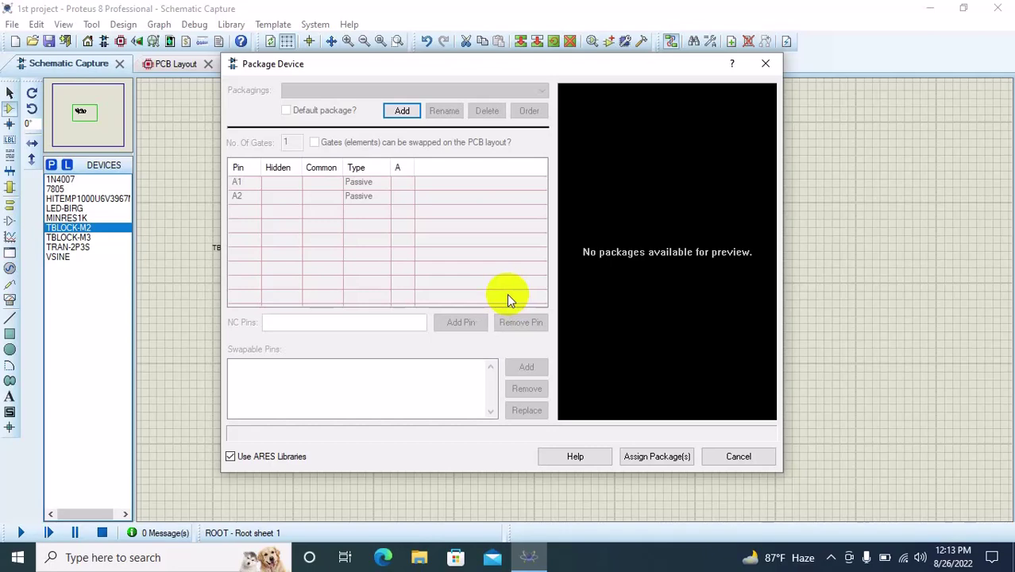
{"action": "left_click", "coordinate": [402, 111]}
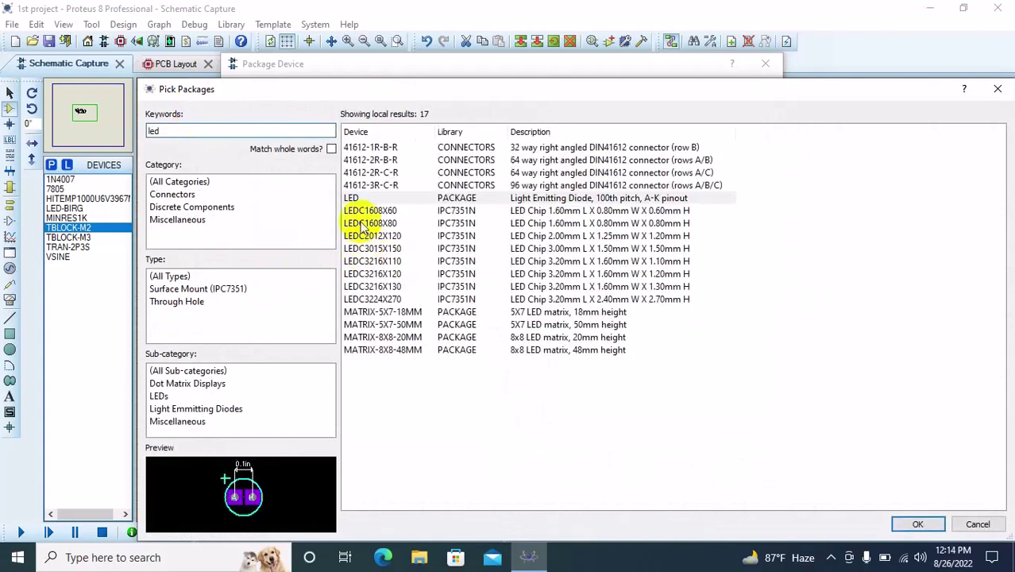
{"action": "left_click", "coordinate": [353, 199]}
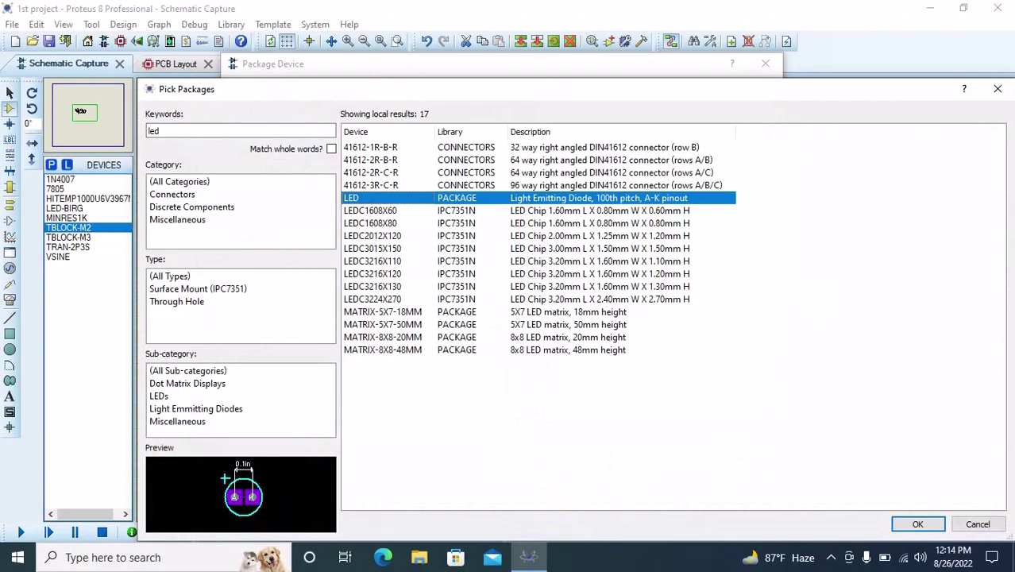
{"action": "left_click", "coordinate": [928, 525]}
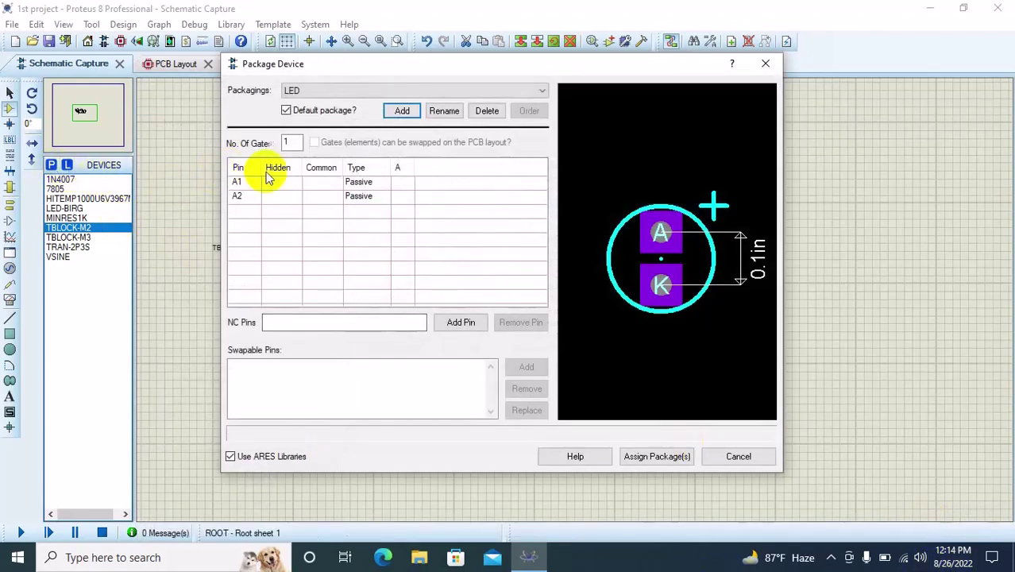
Map D3's pin A1 to package pad A and pin A2 to pad K.
{"action": "left_click", "coordinate": [403, 183]}
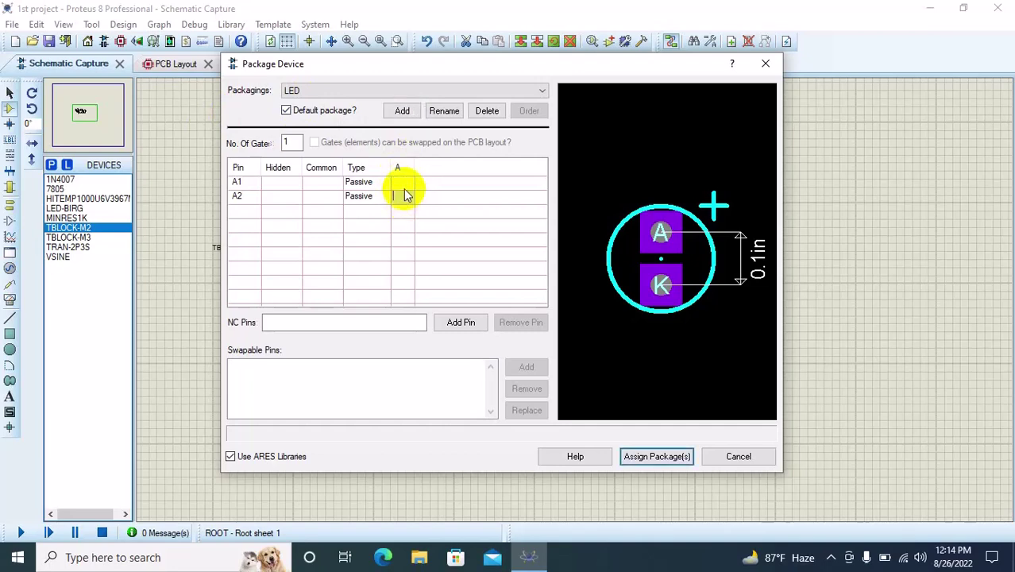
{"action": "left_click", "coordinate": [403, 179]}
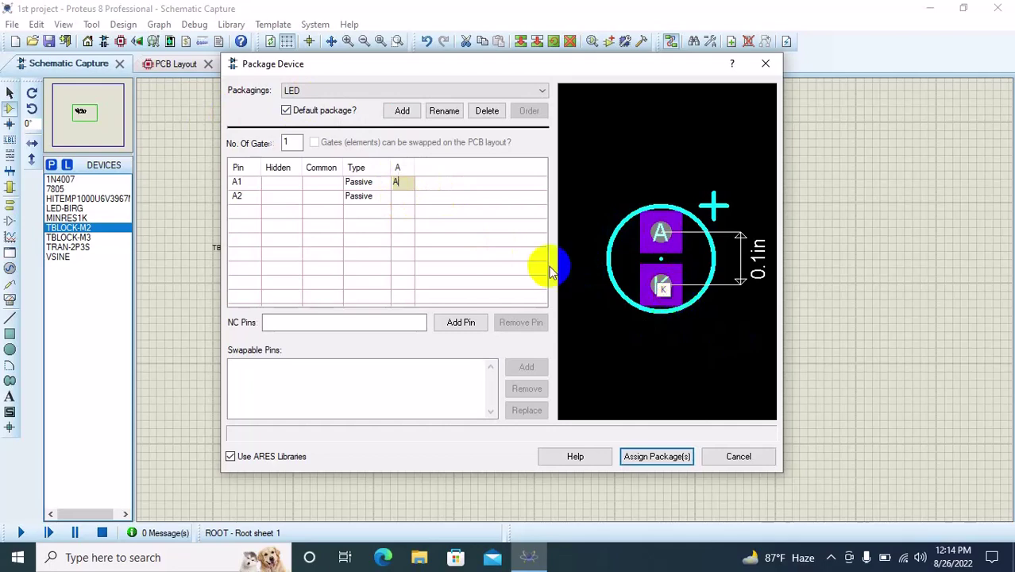
{"action": "left_click", "coordinate": [406, 196]}
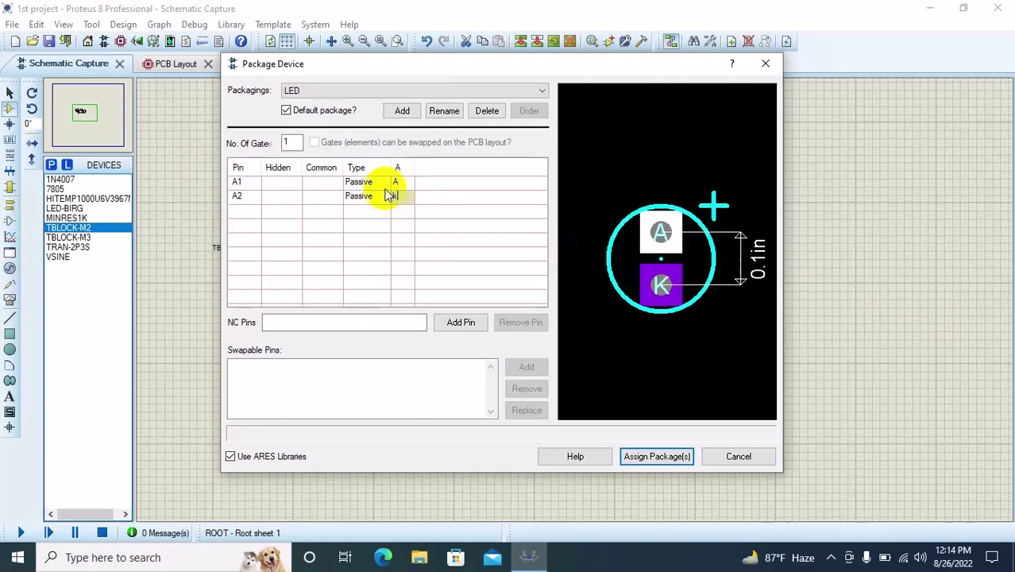
Assign the package to D3, saving it in the ACTIVE library, and update the devices in the design.
{"action": "left_click", "coordinate": [653, 458]}
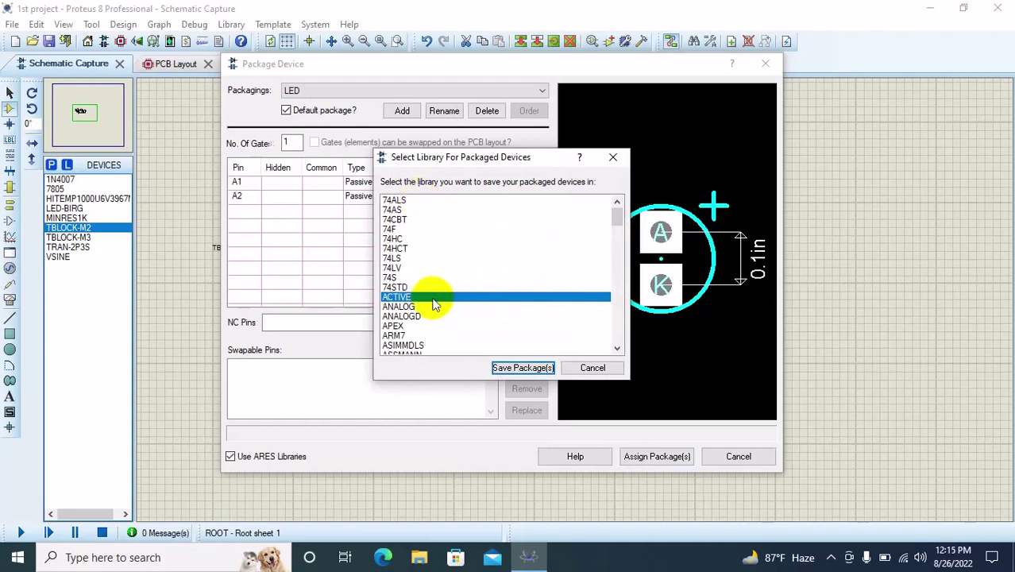
{"action": "left_click", "coordinate": [408, 298]}
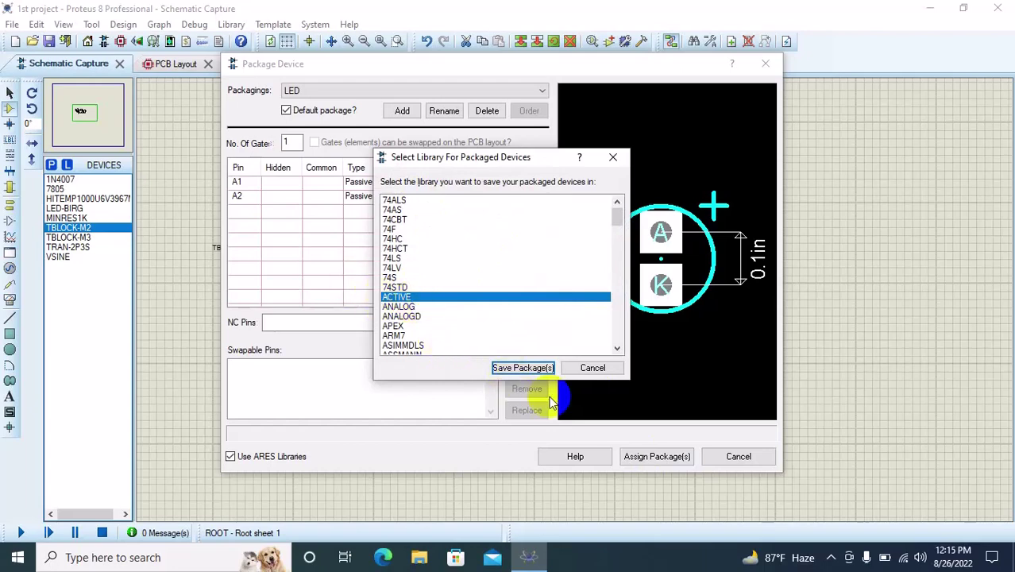
{"action": "left_click", "coordinate": [535, 367]}
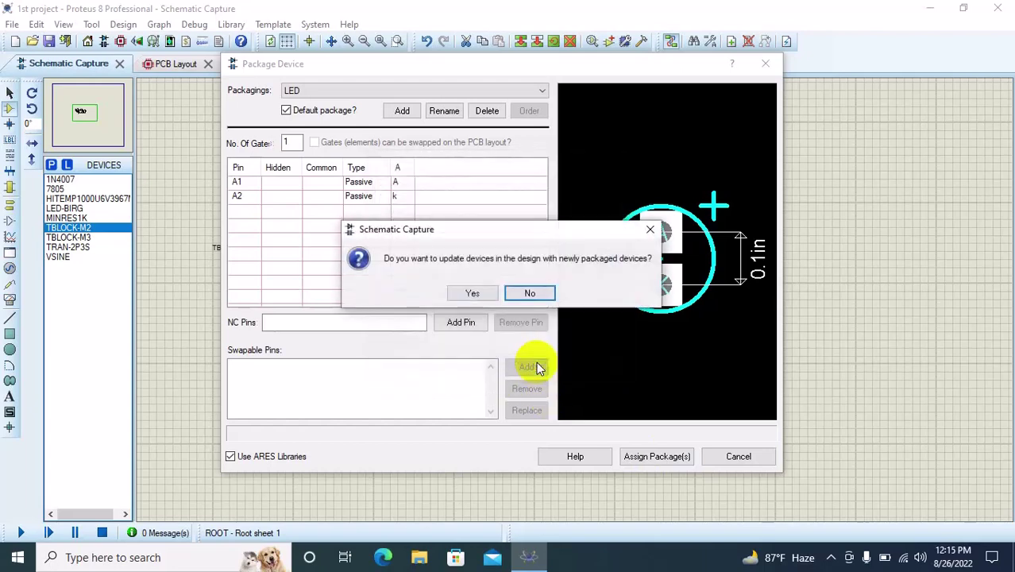
{"action": "left_click", "coordinate": [474, 294]}
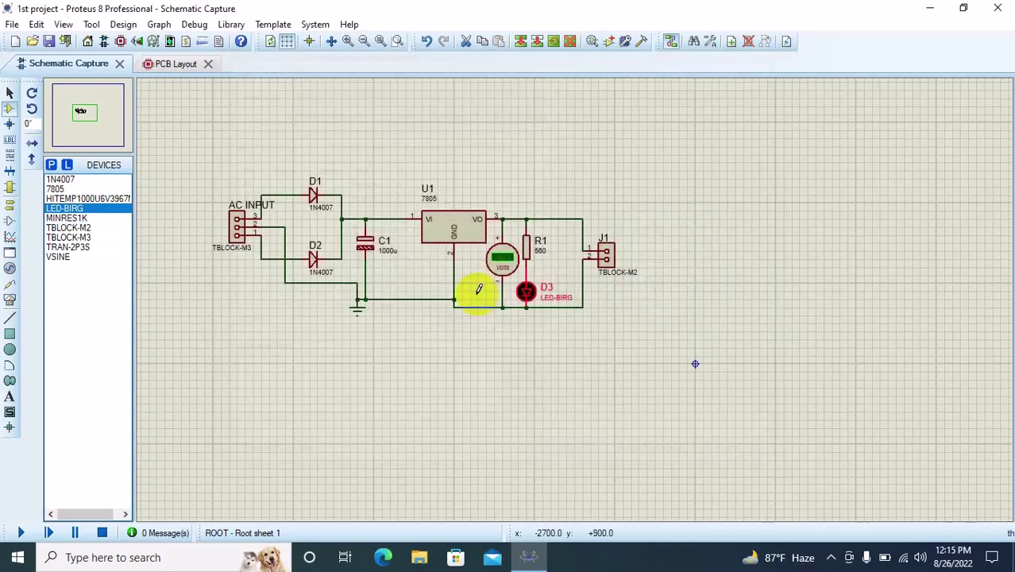
Switch to the PCB layout and place the AC INPUT terminal block at about x -80, y 52.5 mm.
{"action": "left_click", "coordinate": [163, 63]}
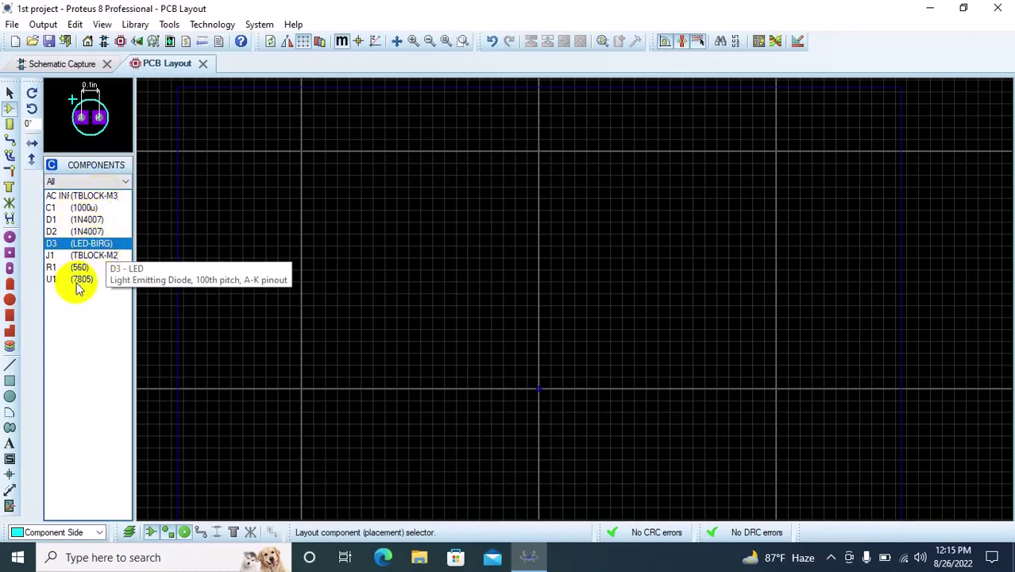
{"action": "left_click", "coordinate": [65, 196]}
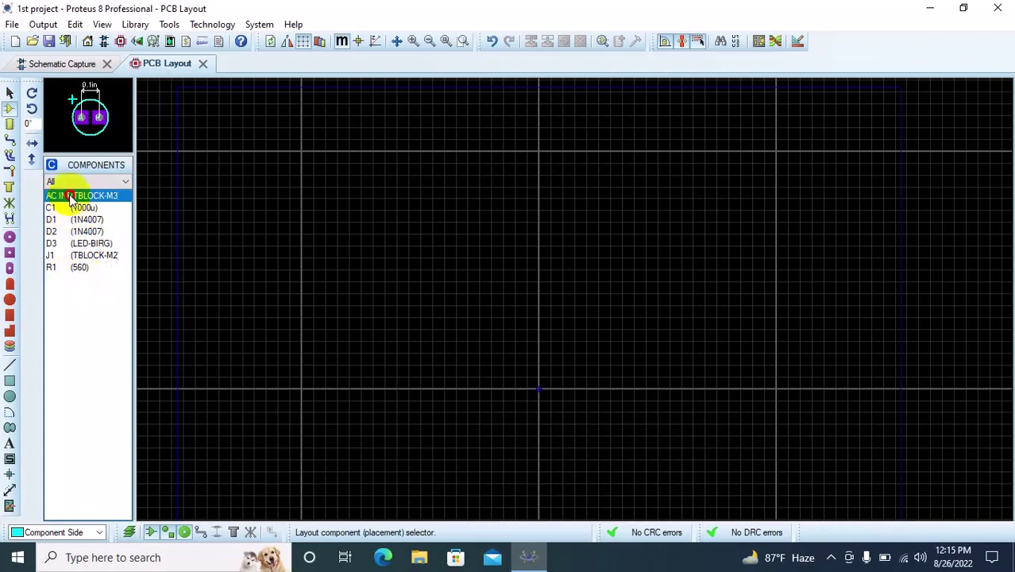
{"action": "left_click", "coordinate": [347, 263]}
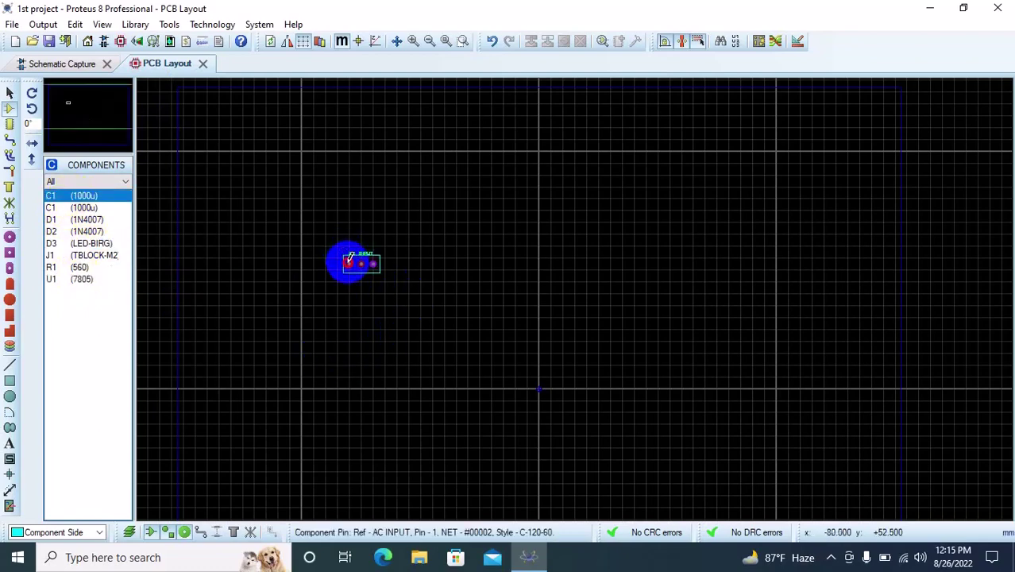
Rotate the AC INPUT terminal block anti-clockwise so that its three pins stand in a vertical column.
{"action": "right_click", "coordinate": [372, 288]}
{"action": "left_click", "coordinate": [381, 254]}
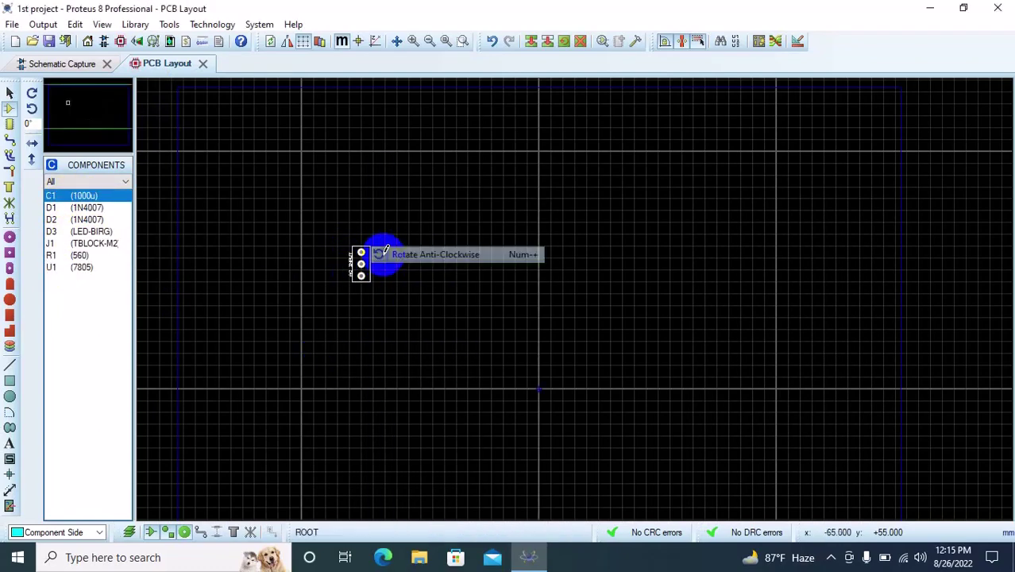
{"action": "scroll", "coordinate": [373, 262], "scroll_direction": "up", "scroll_amount": 2}
{"action": "scroll", "coordinate": [579, 295], "scroll_direction": "up", "scroll_amount": 1}
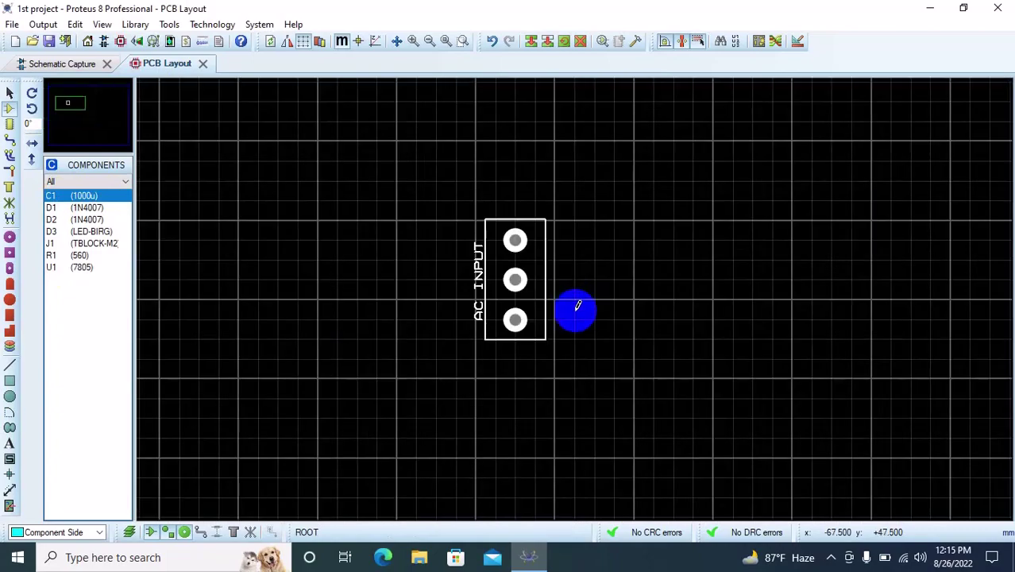
Place diode D1 beside the AC INPUT block, level with pin 3, and rotate it 180 degrees so its anode faces the block.
{"action": "left_click", "coordinate": [102, 209]}
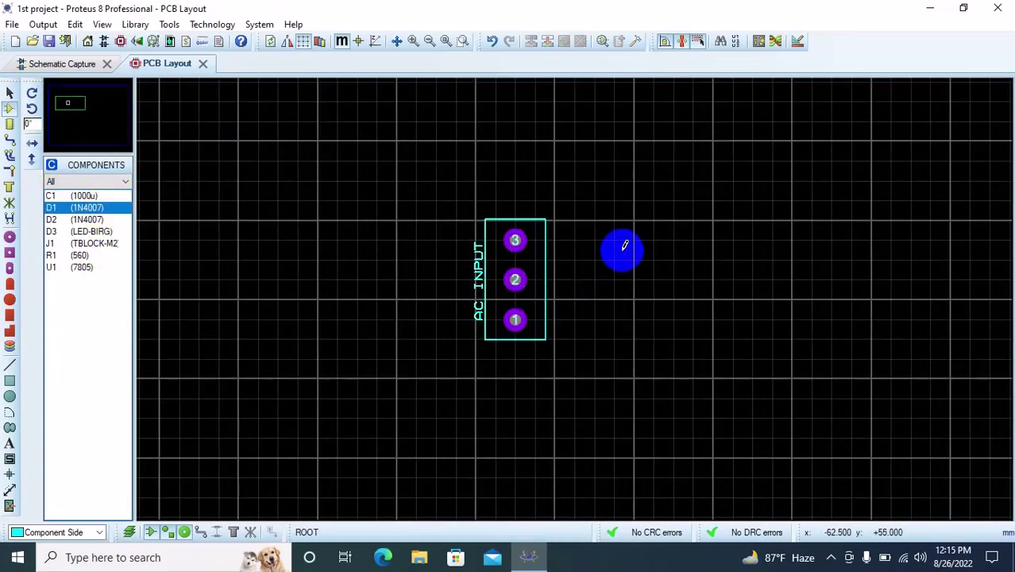
{"action": "left_click", "coordinate": [574, 240]}
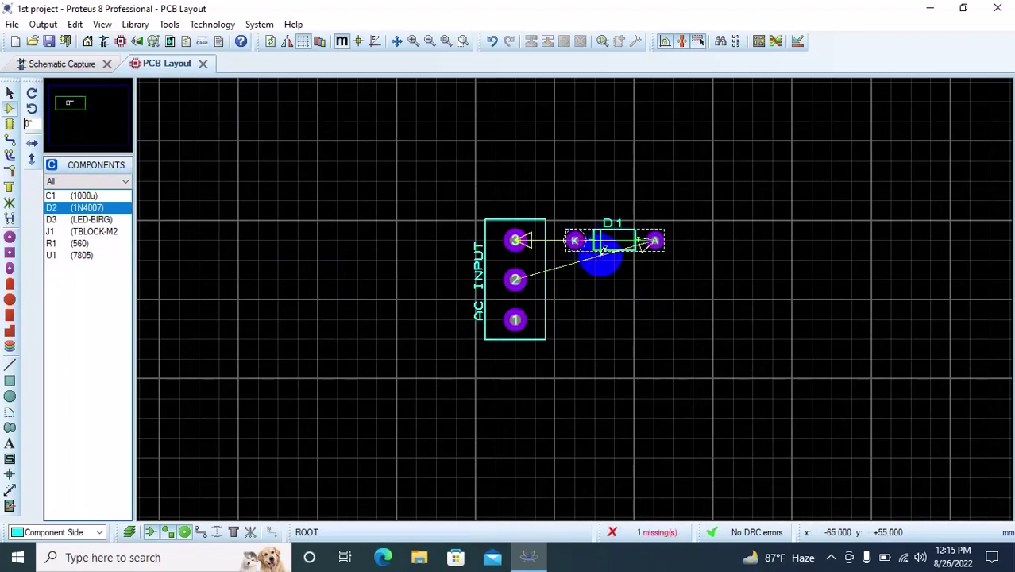
{"action": "right_click", "coordinate": [612, 266]}
{"action": "left_click", "coordinate": [629, 270]}
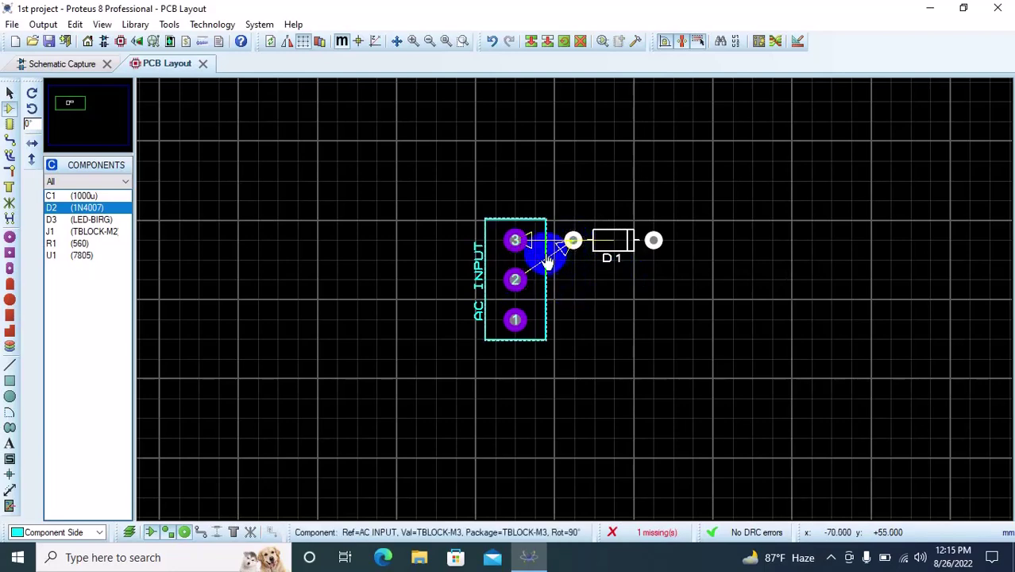
Turn off the Force Vectors display and move the AC INPUT label slightly further away from its terminal block.
{"action": "left_click", "coordinate": [320, 43]}
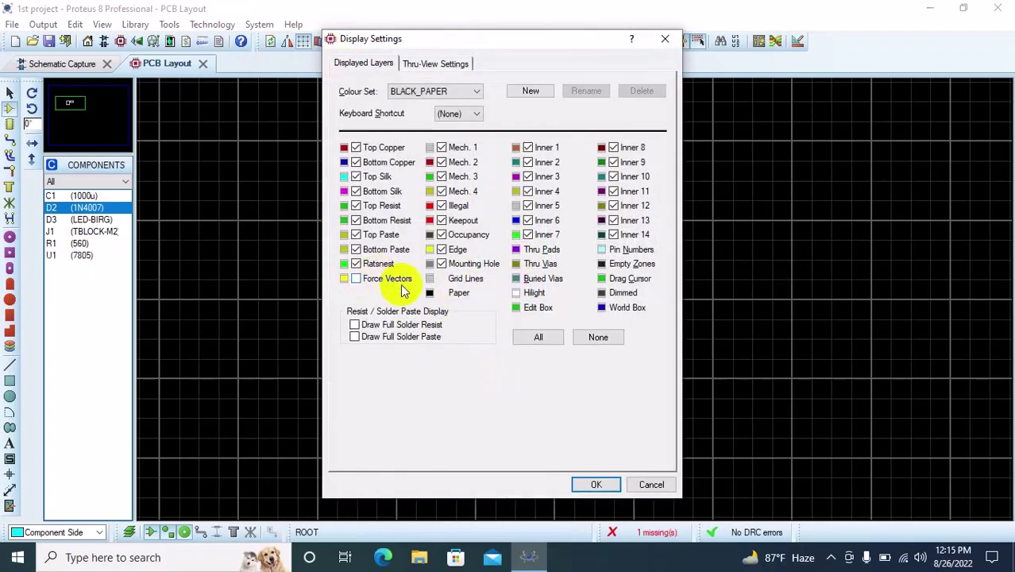
{"action": "left_click", "coordinate": [594, 484]}
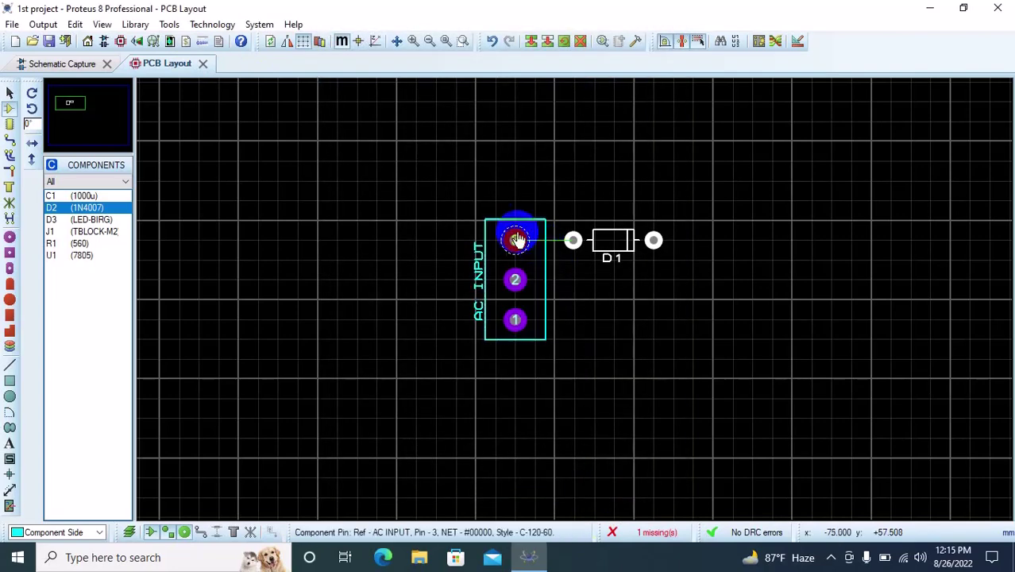
{"action": "left_click", "coordinate": [479, 266]}
{"action": "left_click_drag", "start_coordinate": [479, 265], "coordinate": [458, 263]}
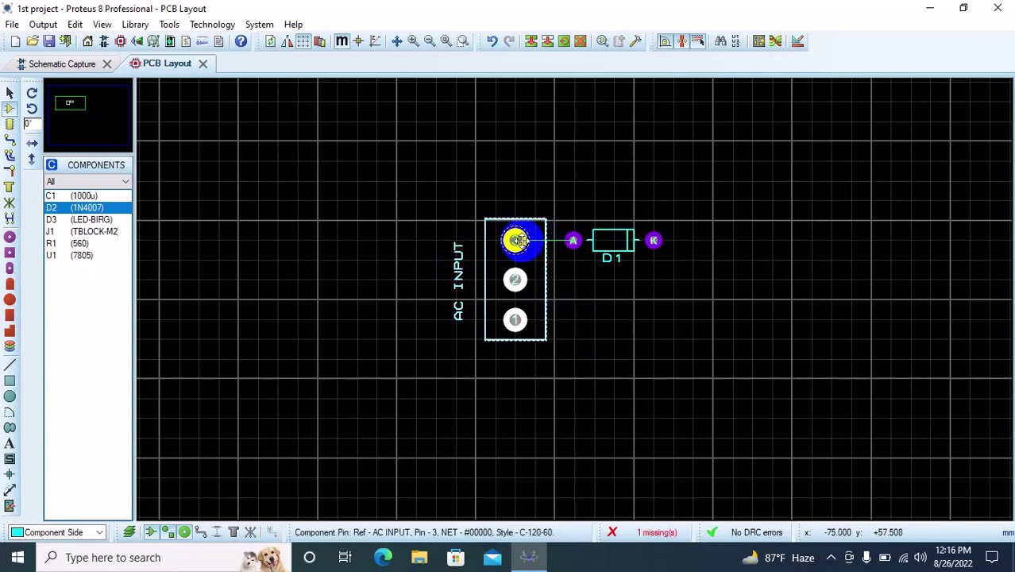
{"action": "left_click", "coordinate": [572, 252]}
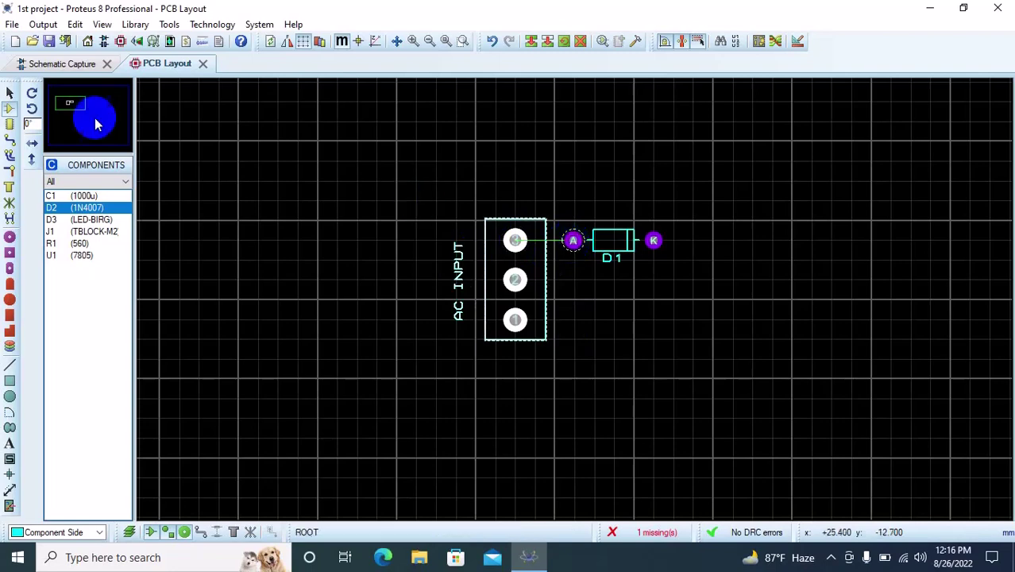
Place diode D2 below D1, level with AC INPUT pin 1, and rotate it 180 degrees.
{"action": "left_click", "coordinate": [99, 209]}
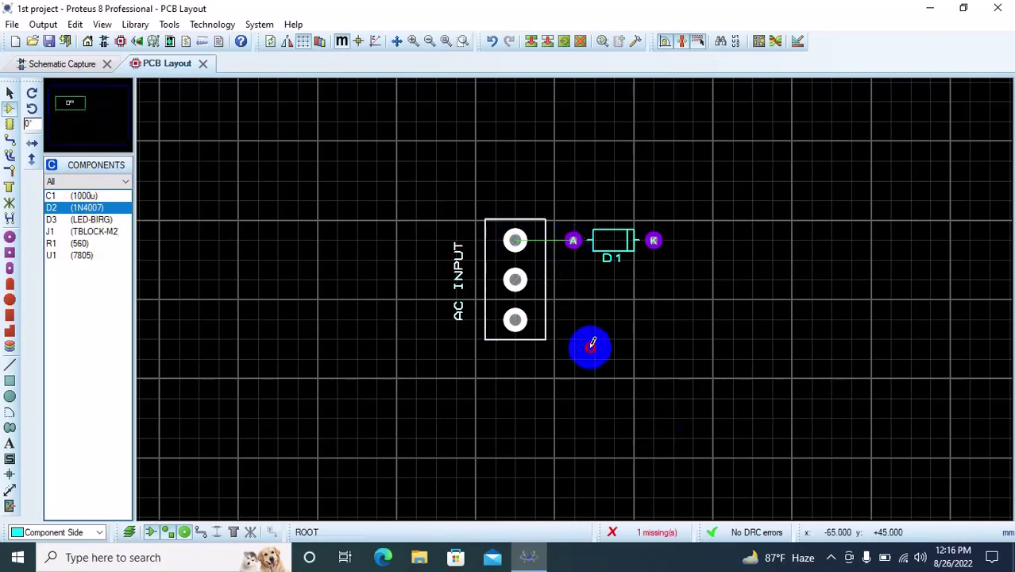
{"action": "left_click", "coordinate": [576, 322]}
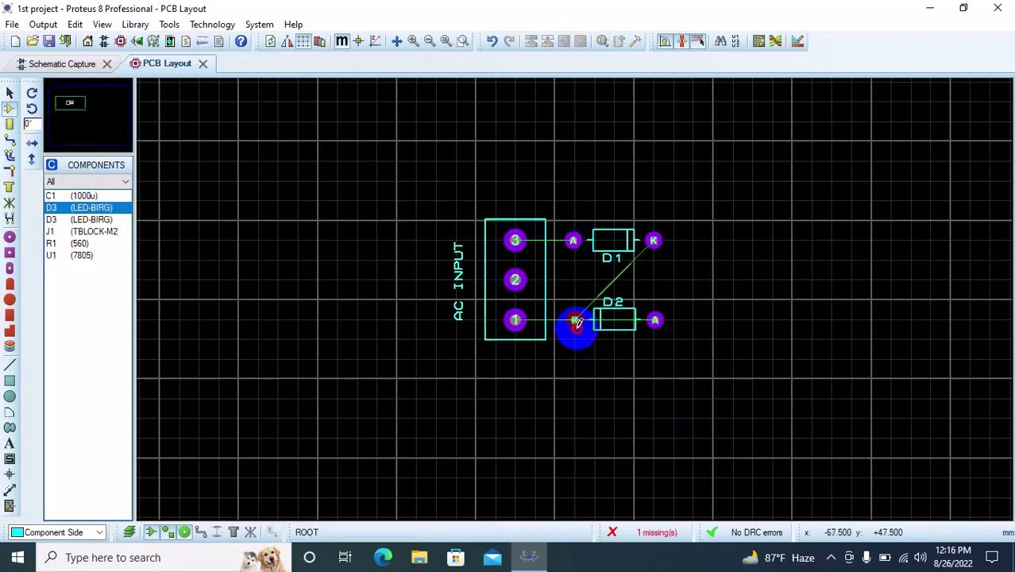
{"action": "right_click", "coordinate": [604, 334]}
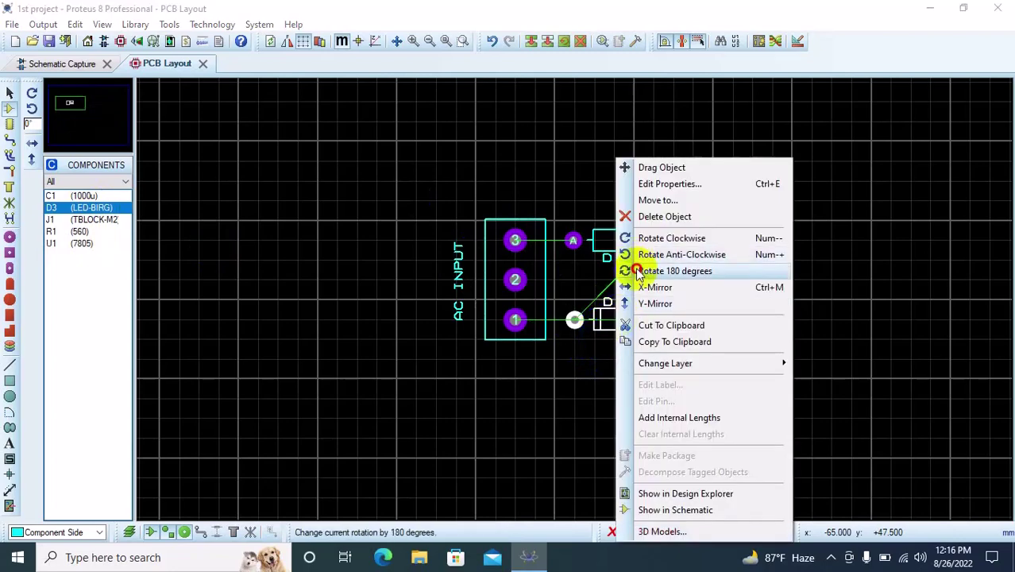
{"action": "left_click", "coordinate": [640, 266]}
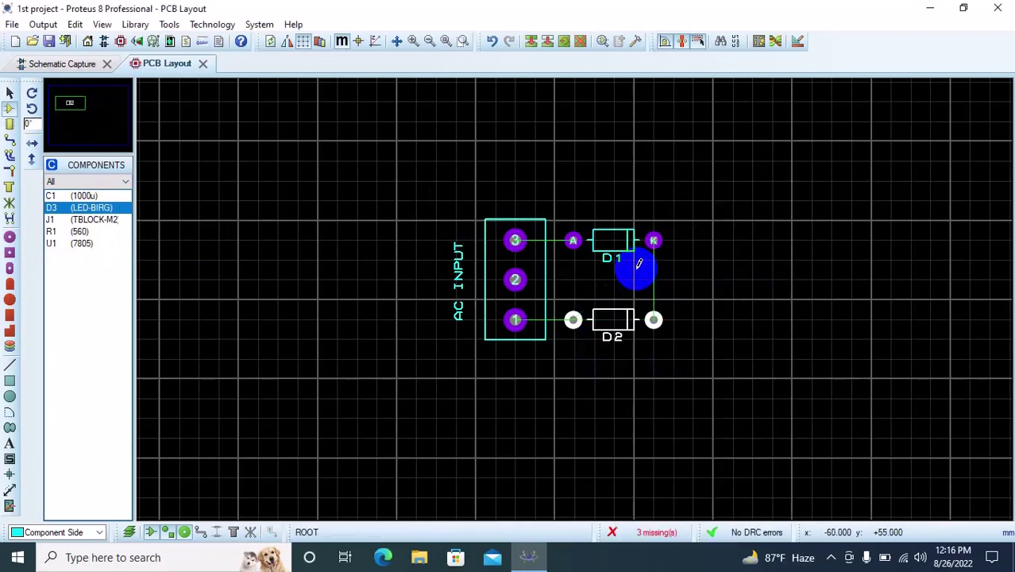
Place capacitor C1 beyond the diodes' cathodes, rotate it clockwise, and centre it at about x -50, y 52.5 mm.
{"action": "left_click", "coordinate": [85, 197]}
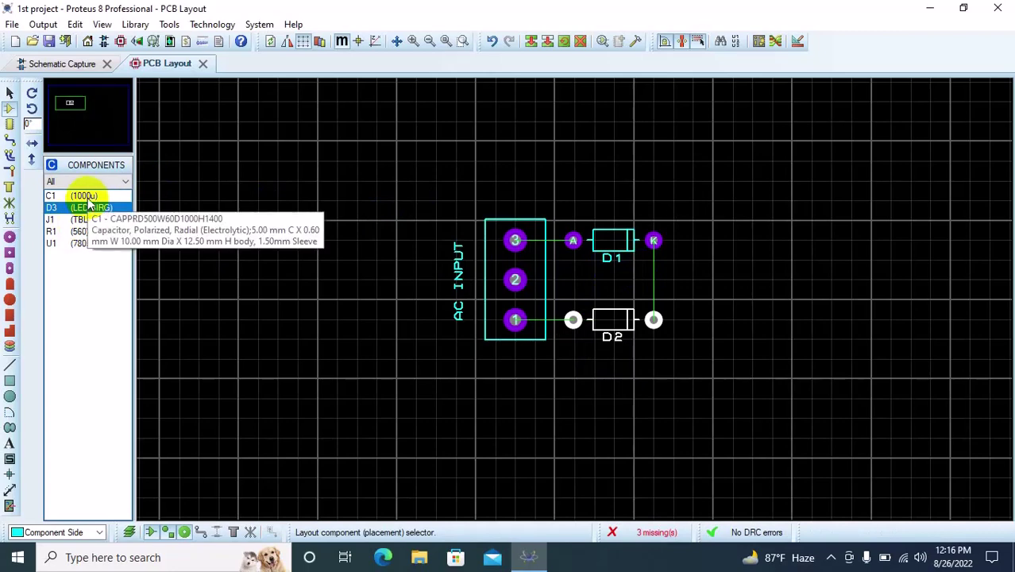
{"action": "left_click", "coordinate": [728, 284]}
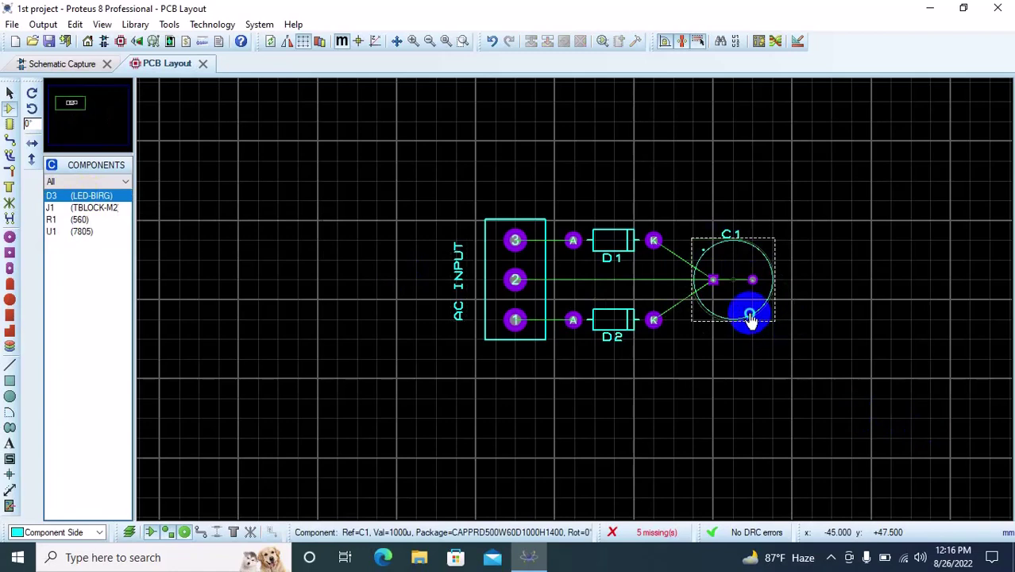
{"action": "right_click", "coordinate": [755, 238]}
{"action": "left_click", "coordinate": [778, 237]}
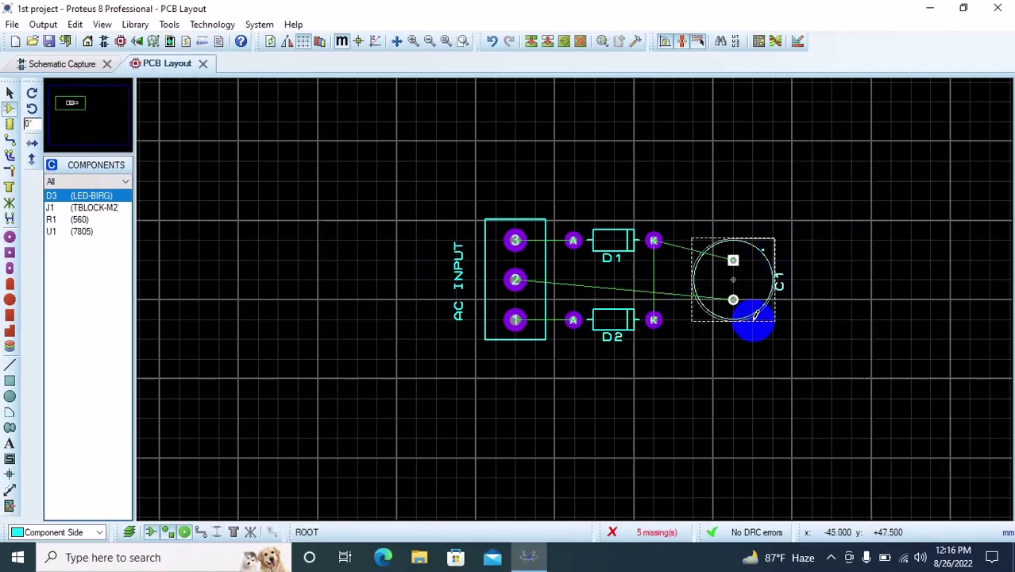
{"action": "left_click_drag", "start_coordinate": [751, 326], "coordinate": [671, 298]}
Place the 7805 regulator U1 beyond C1, level with D1, with its middle pin at x -37.5, y 57.5 mm.
{"action": "left_click", "coordinate": [79, 220]}
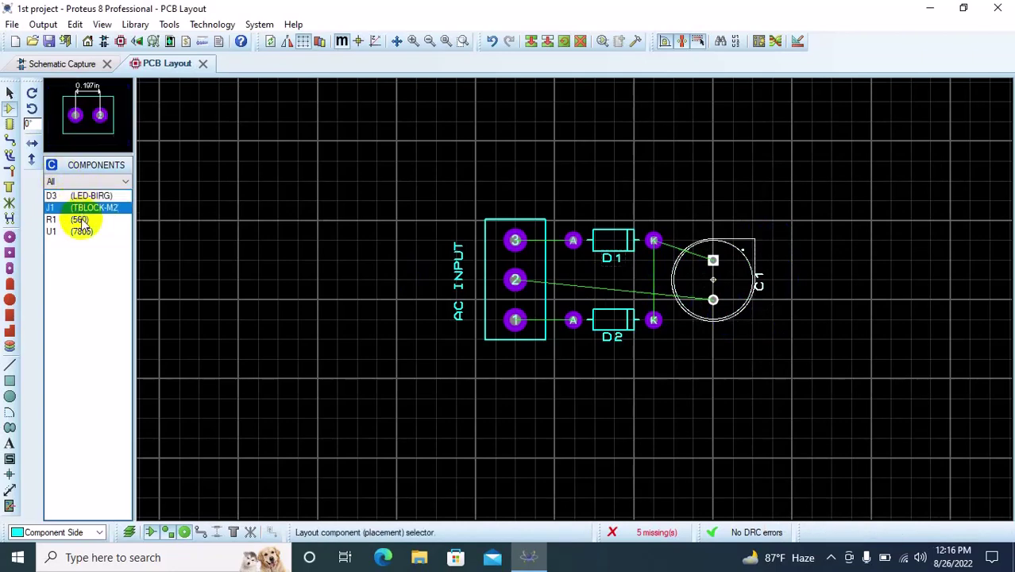
{"action": "left_click", "coordinate": [84, 233]}
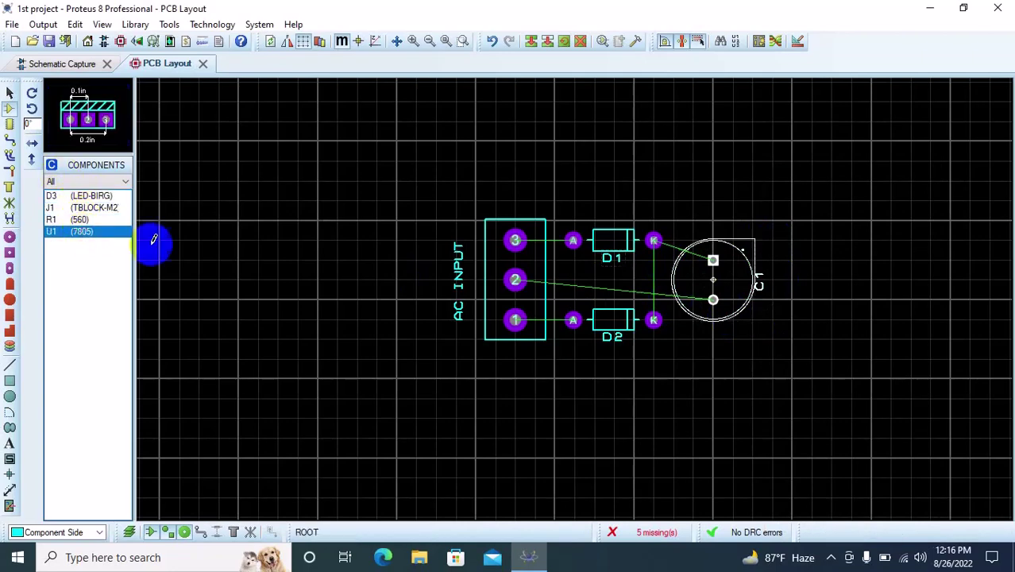
{"action": "left_click", "coordinate": [819, 248]}
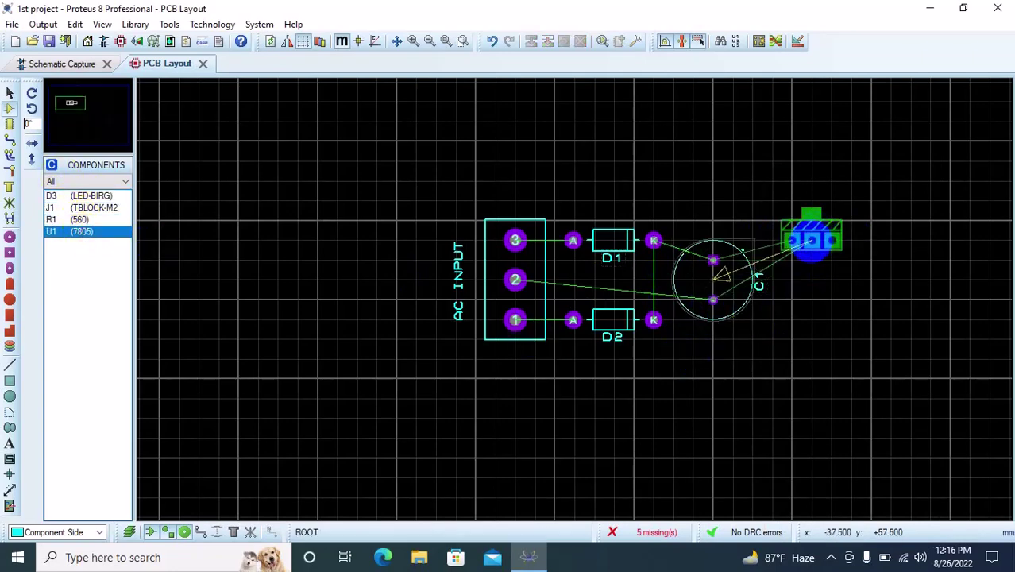
{"action": "left_click", "coordinate": [812, 247]}
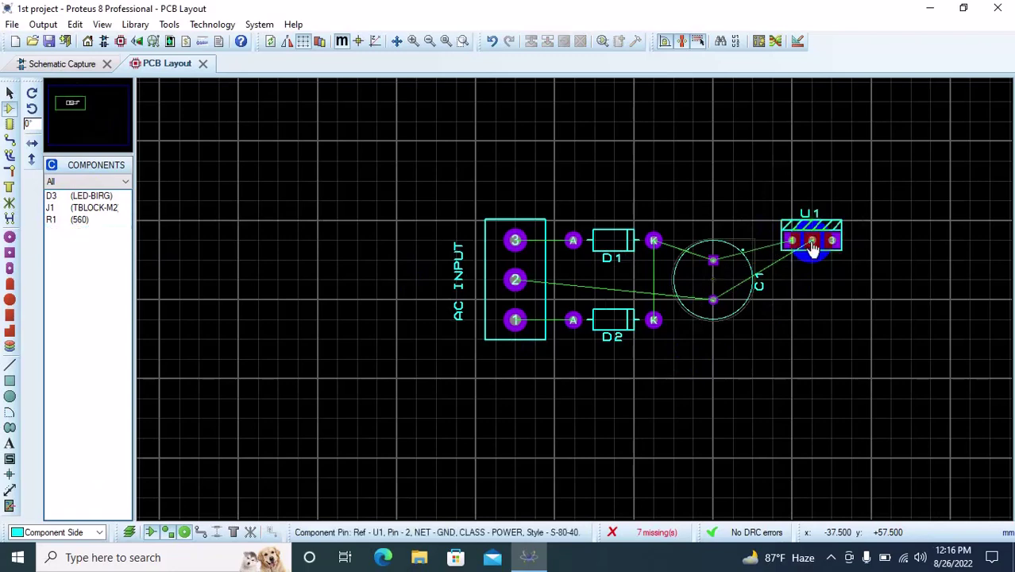
Place resistor R1 beside U1, rotate it clockwise to vertical, and move it so its pad 1 is level with U1's pin 3.
{"action": "left_click", "coordinate": [82, 220]}
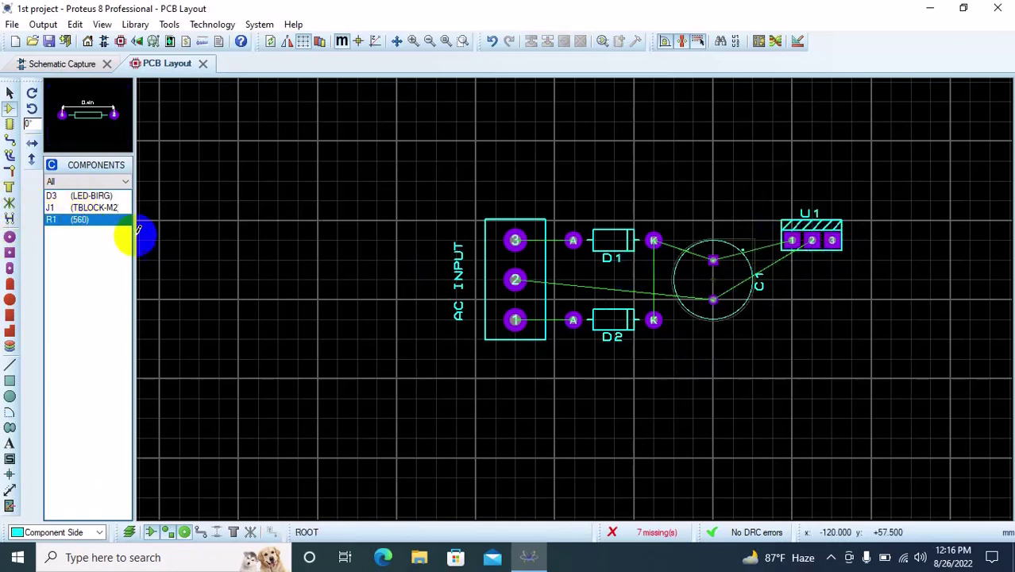
{"action": "left_click", "coordinate": [879, 261]}
{"action": "left_click", "coordinate": [874, 242]}
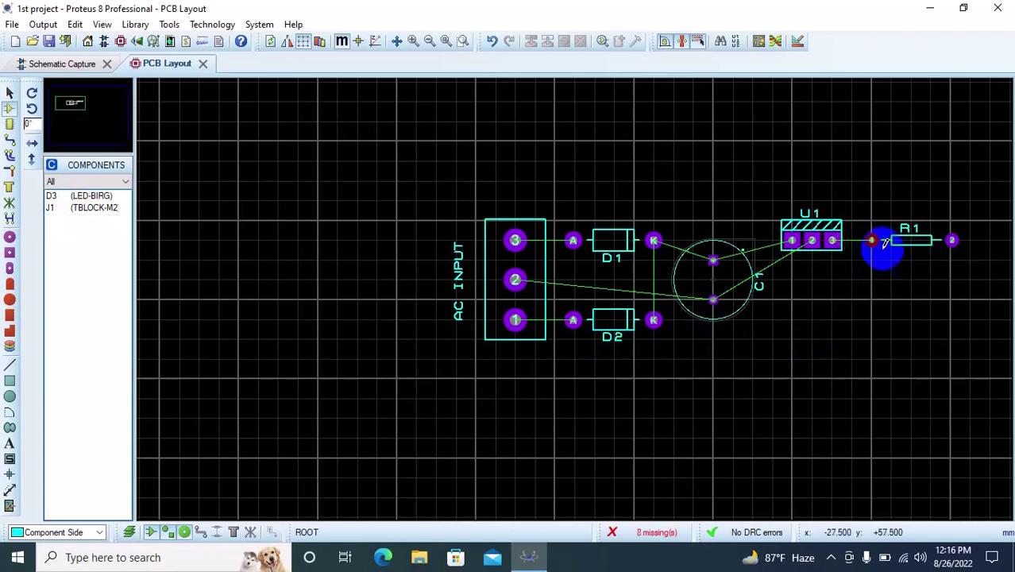
{"action": "right_click", "coordinate": [890, 246]}
{"action": "left_click", "coordinate": [814, 254]}
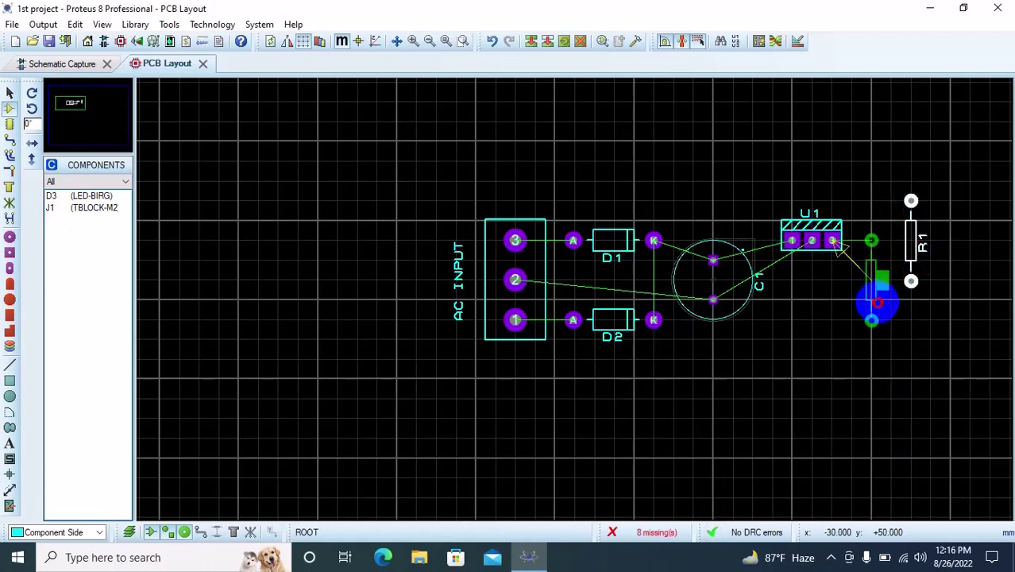
{"action": "left_click_drag", "start_coordinate": [877, 302], "coordinate": [874, 304]}
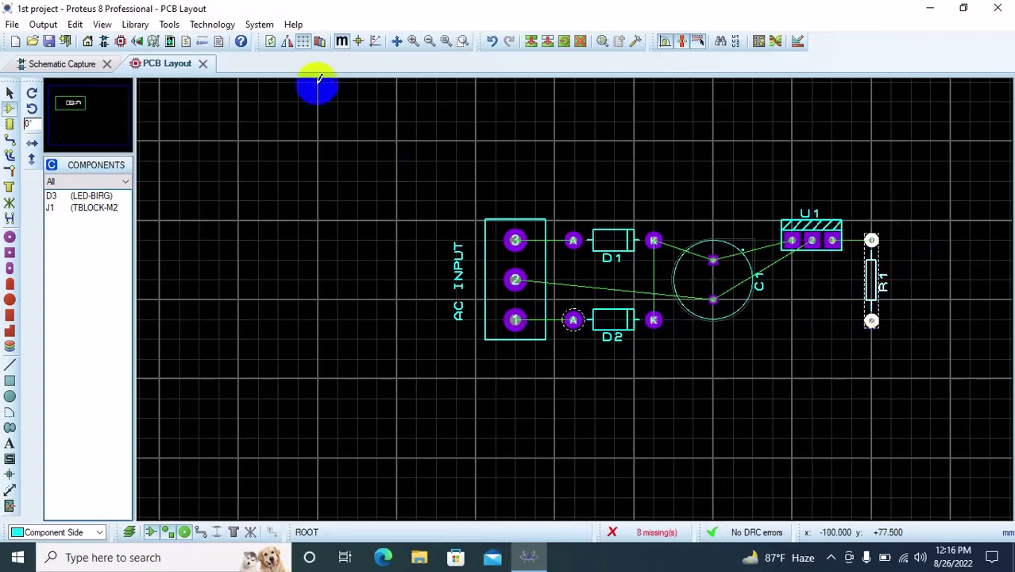
Place LED D3 below U1, level with R1's pad 2, and rotate it 180 degrees so its anode faces R1.
{"action": "left_click", "coordinate": [79, 197]}
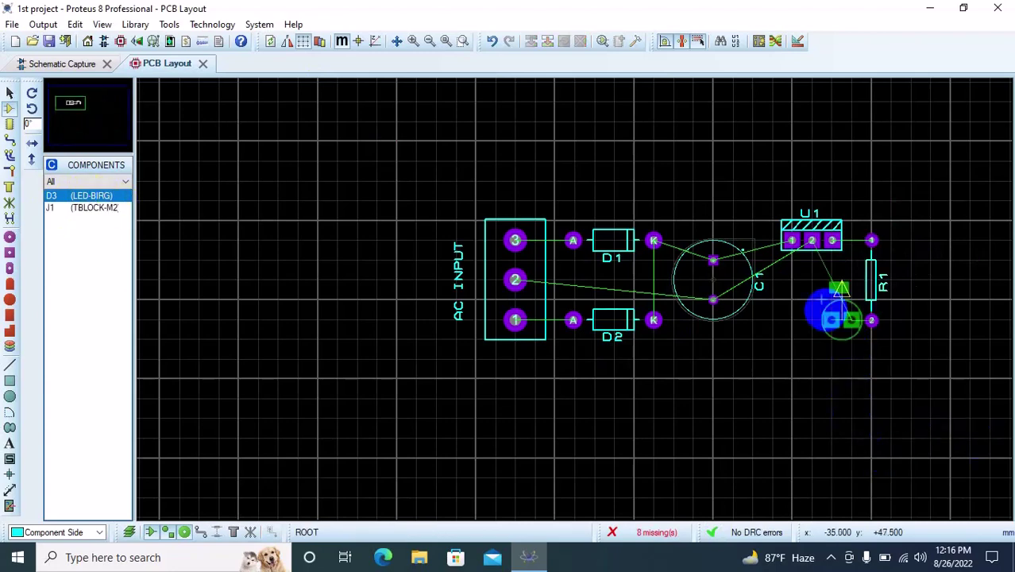
{"action": "left_click", "coordinate": [812, 321]}
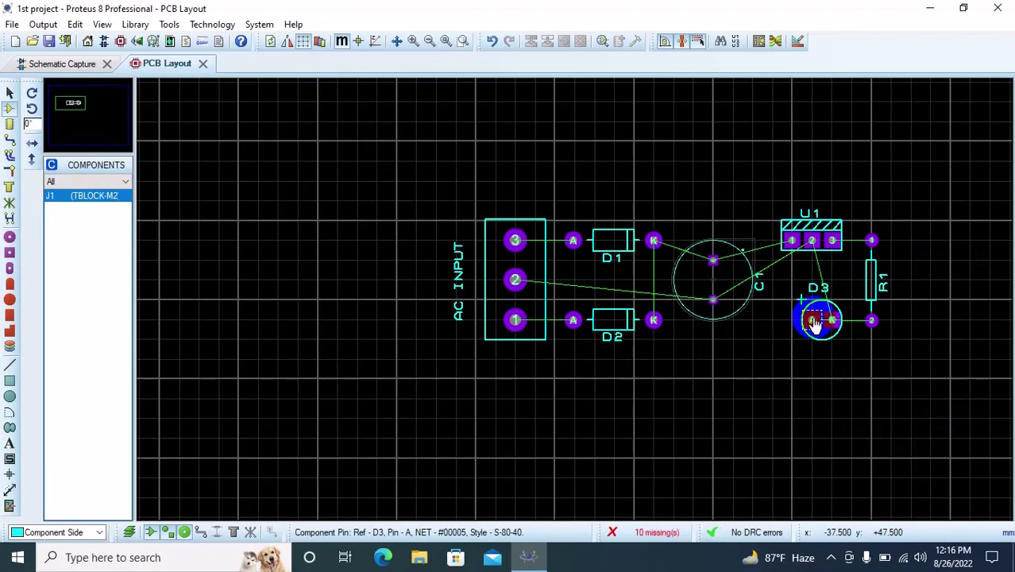
{"action": "scroll", "coordinate": [820, 326], "scroll_direction": "up", "scroll_amount": 2}
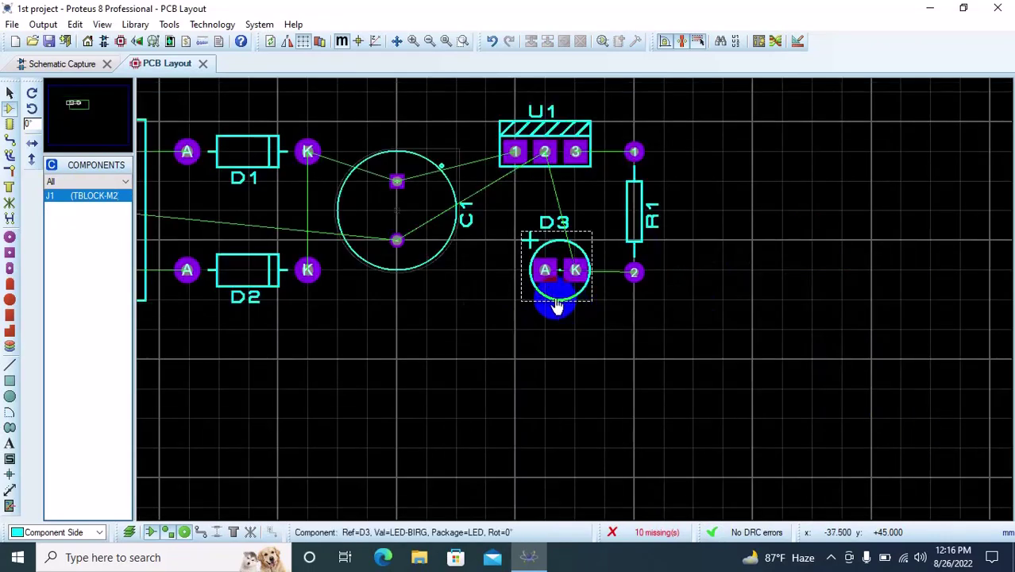
{"action": "right_click", "coordinate": [557, 290]}
{"action": "left_click", "coordinate": [559, 304]}
{"action": "right_click", "coordinate": [560, 305]}
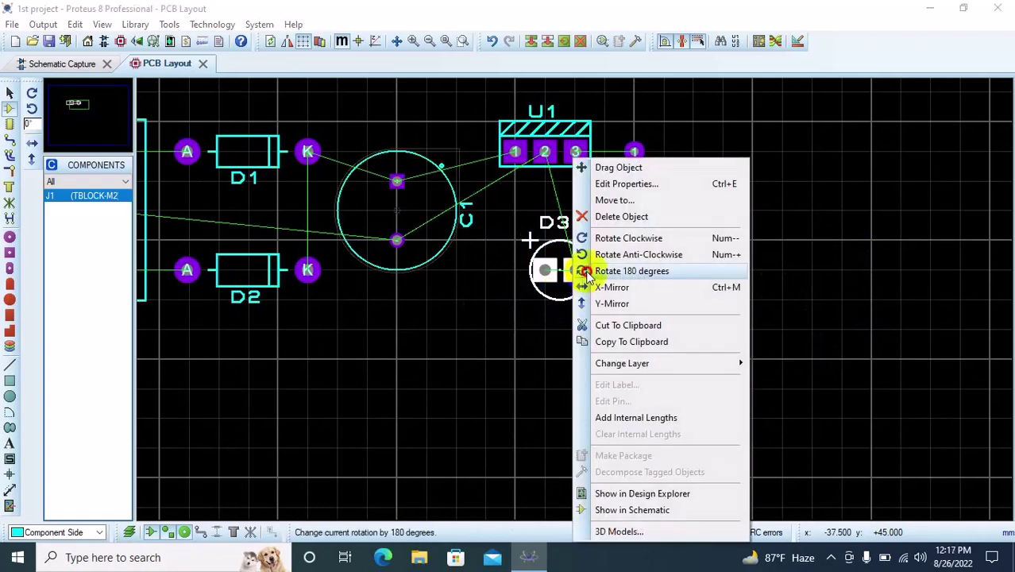
{"action": "left_click", "coordinate": [585, 270]}
{"action": "mouse_move", "coordinate": [588, 291]}
{"action": "left_mouse_down"}
{"action": "mouse_move", "coordinate": [558, 291]}
{"action": "mouse_move", "coordinate": [575, 302]}
{"action": "left_mouse_up"}
{"action": "scroll", "coordinate": [574, 300], "scroll_direction": "down", "scroll_amount": 1}
{"action": "left_click", "coordinate": [288, 225]}
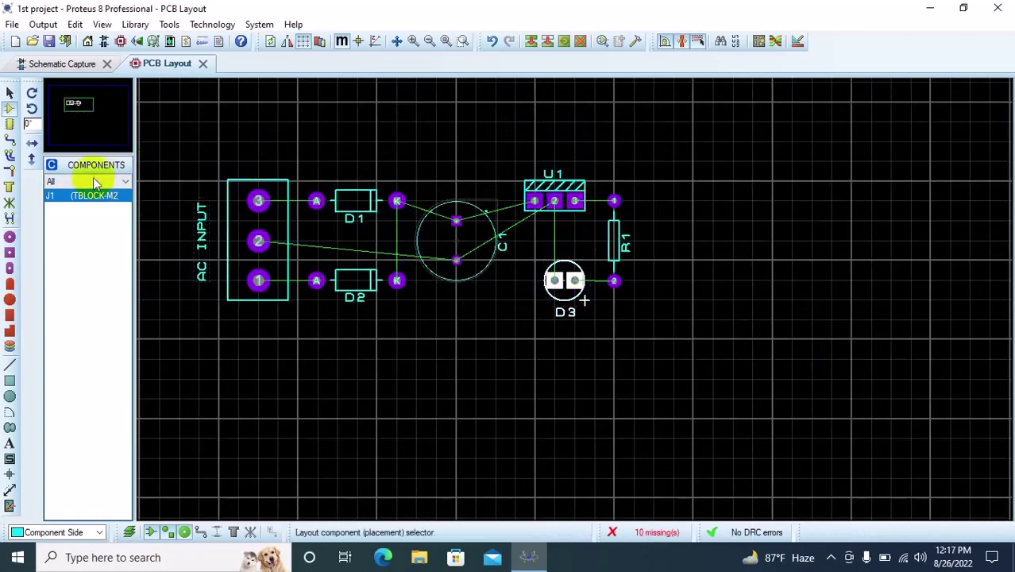
Place terminal block J1 beyond R1, rotate it clockwise, and move it so its pin 1 is level with R1's pad 1.
{"action": "left_click", "coordinate": [85, 197]}
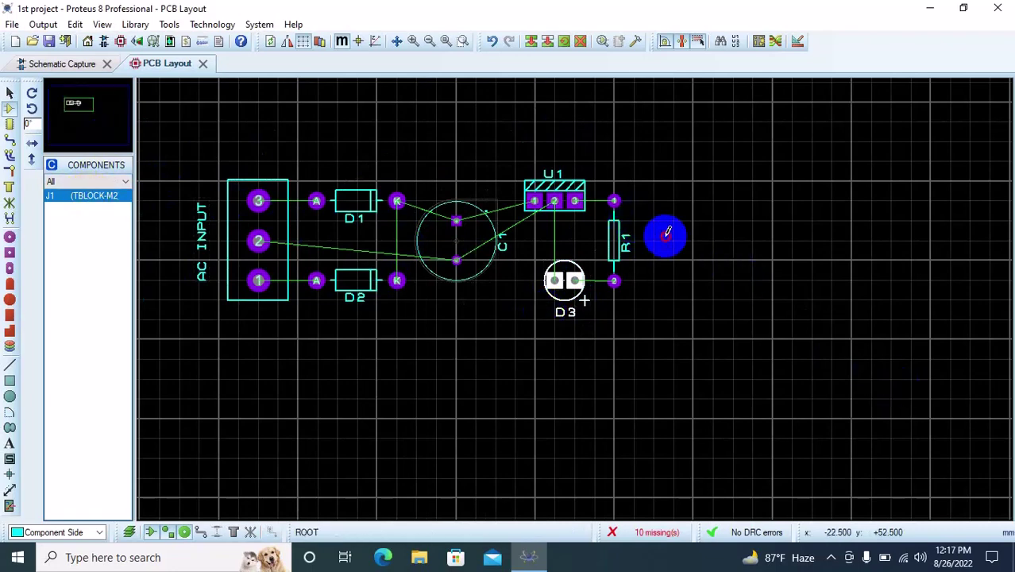
{"action": "left_click", "coordinate": [696, 259]}
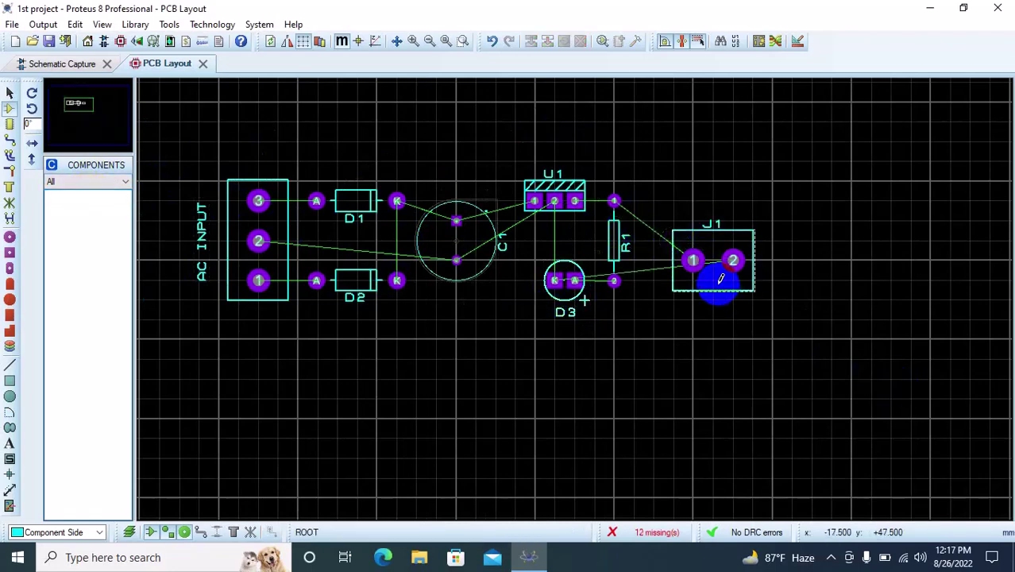
{"action": "right_click", "coordinate": [718, 294]}
{"action": "left_click", "coordinate": [747, 237]}
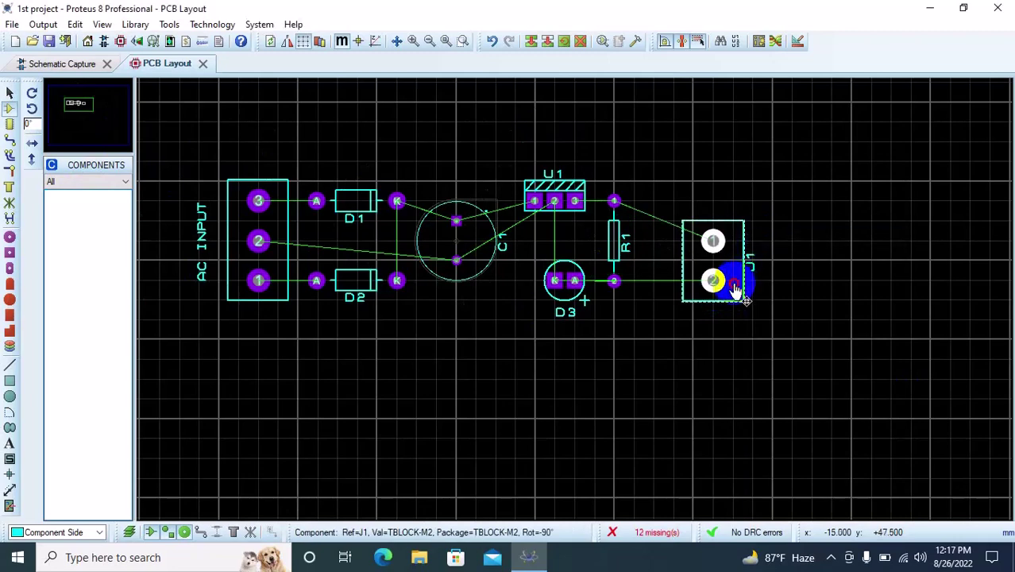
{"action": "left_click_drag", "start_coordinate": [713, 263], "coordinate": [692, 221]}
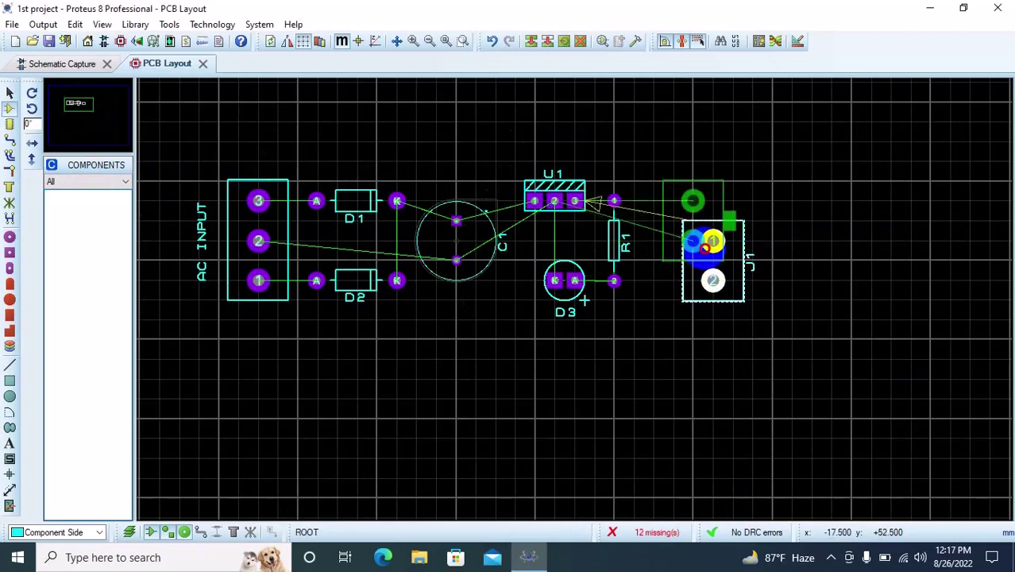
{"action": "left_click", "coordinate": [804, 305]}
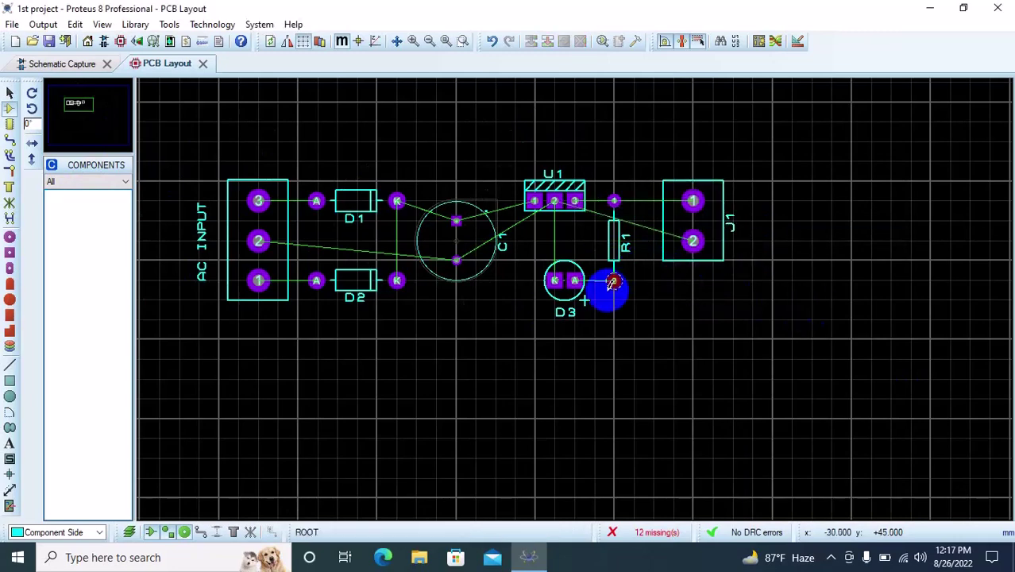
Try autorouting all the ratsnest connections on the board, and undo the resulting tracks.
{"action": "left_click", "coordinate": [588, 286]}
{"action": "scroll", "coordinate": [572, 294], "scroll_direction": "down", "scroll_amount": 2}
{"action": "left_click", "coordinate": [10, 140]}
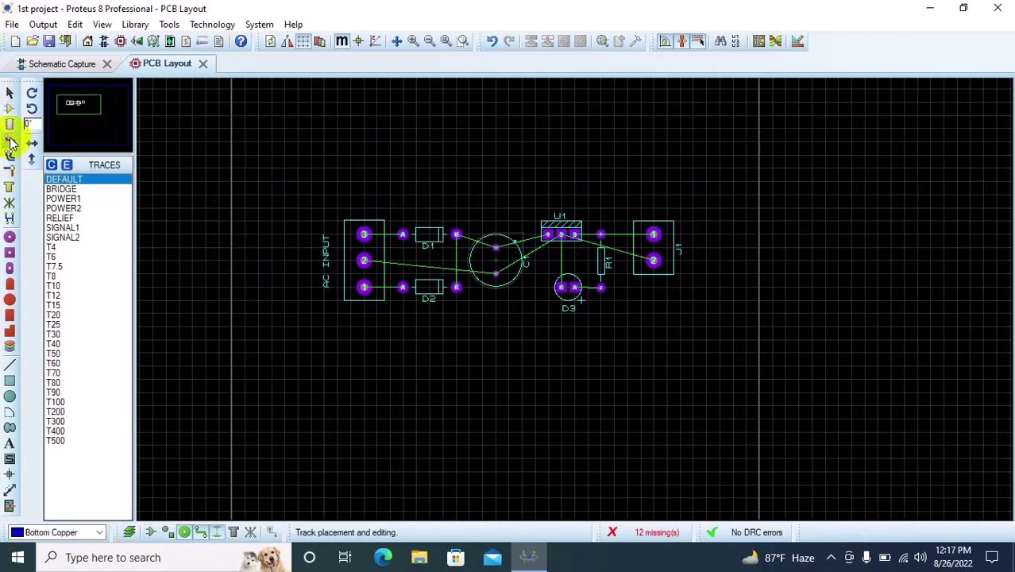
{"action": "left_click", "coordinate": [775, 42]}
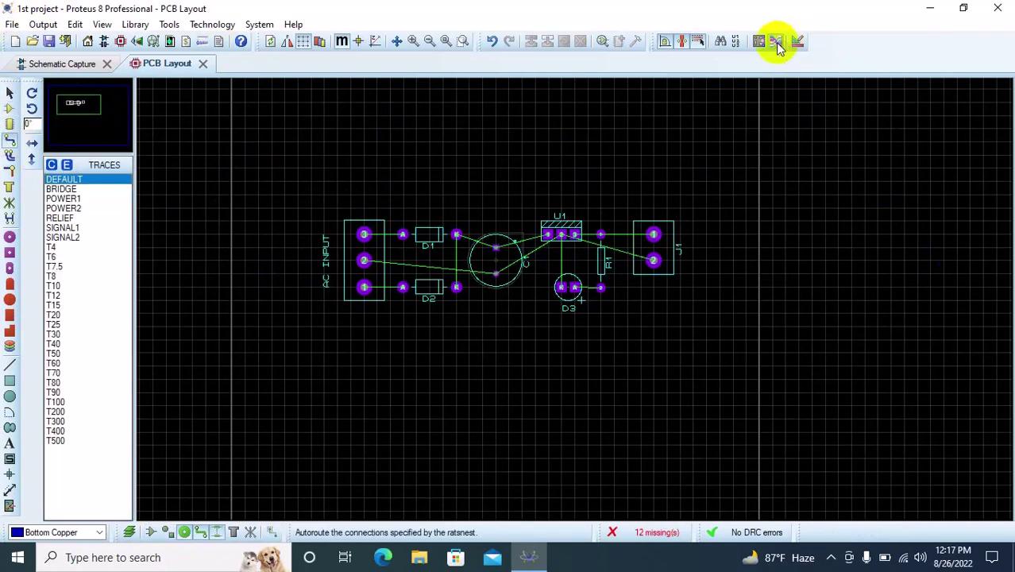
{"action": "left_click", "coordinate": [644, 153]}
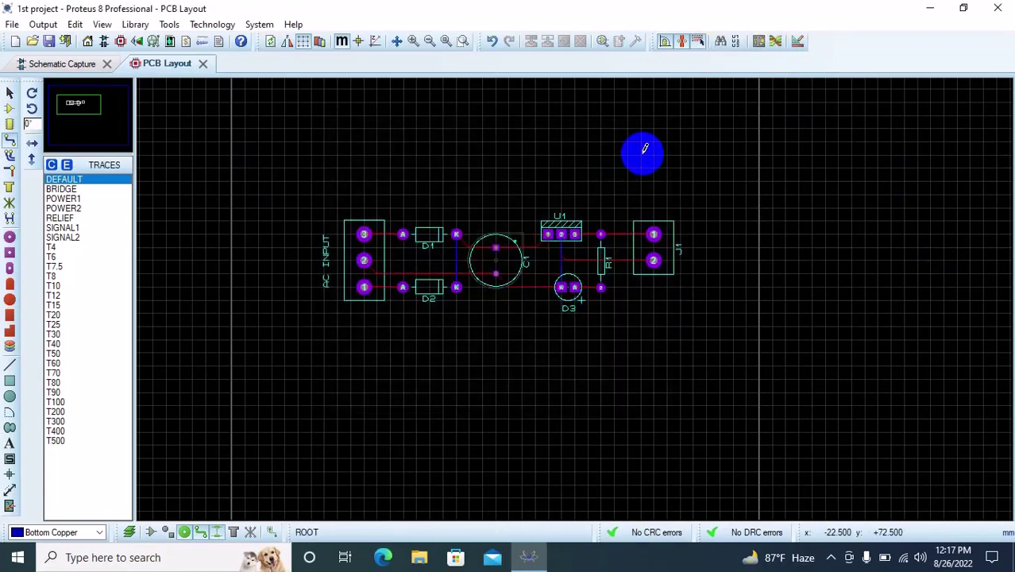
{"action": "key", "text": "ctrl+z"}
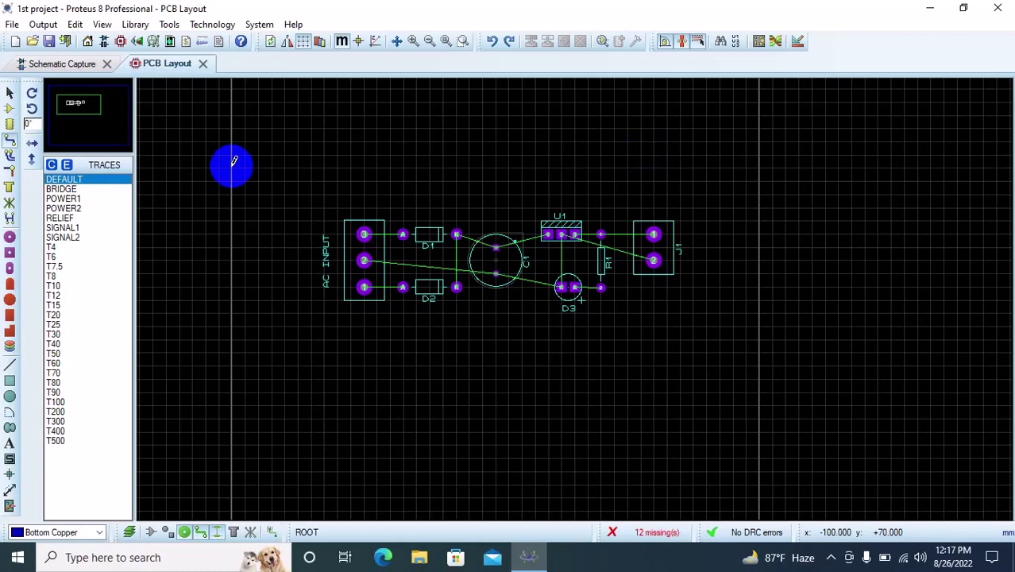
{"action": "left_click", "coordinate": [188, 104]}
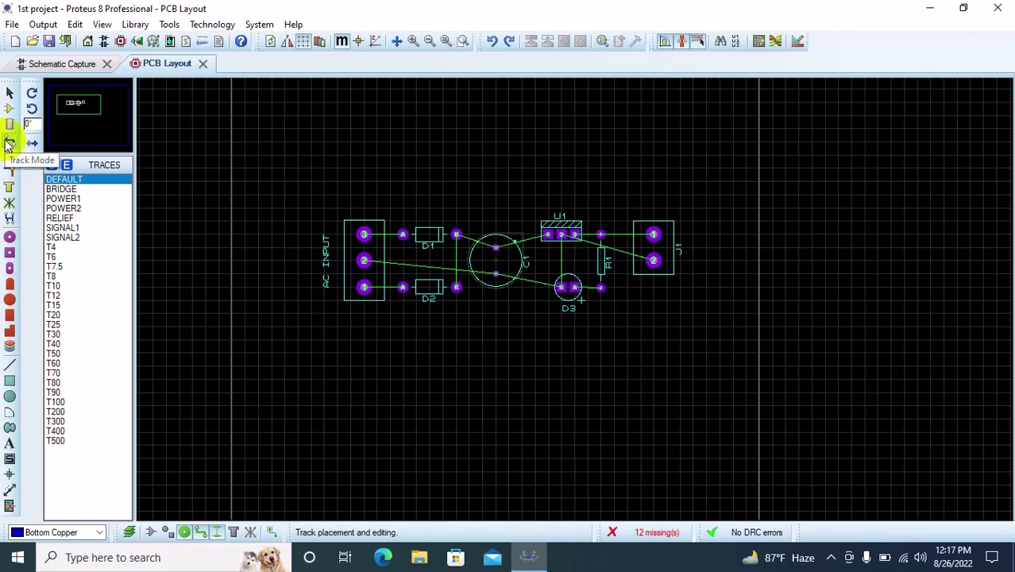
Set the DEFAULT trace style's width to 50th and route a bottom copper track from AC INPUT pin 3 to D1's anode.
{"action": "double_click", "coordinate": [59, 181]}
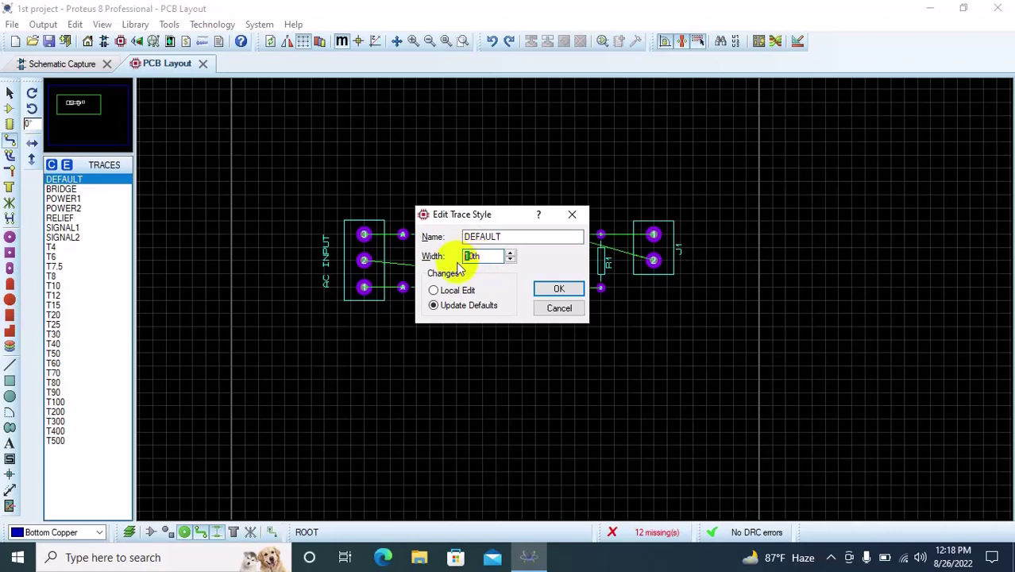
{"action": "left_click", "coordinate": [561, 289]}
{"action": "scroll", "coordinate": [469, 264], "scroll_direction": "up", "scroll_amount": 1}
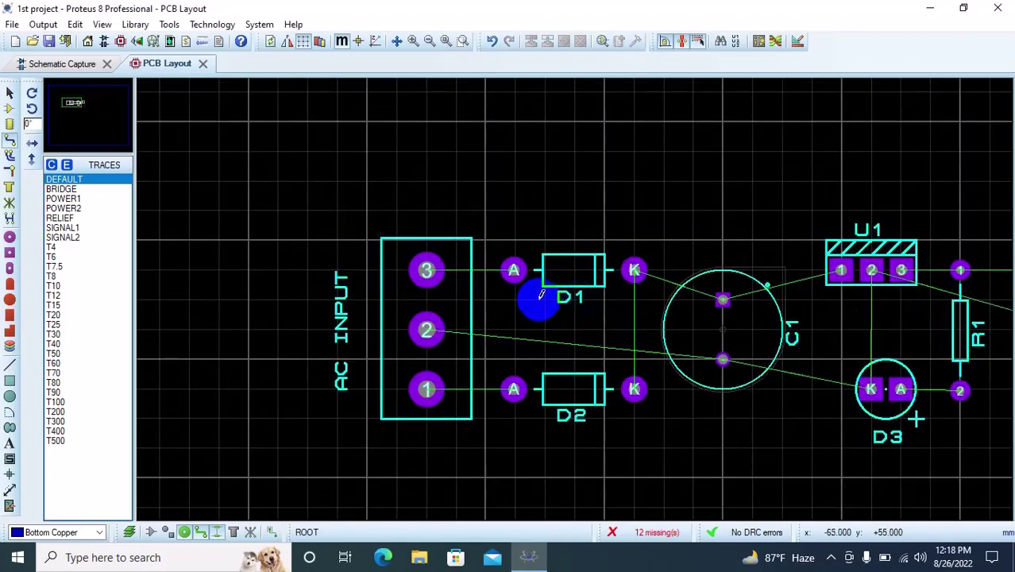
{"action": "left_click", "coordinate": [427, 268]}
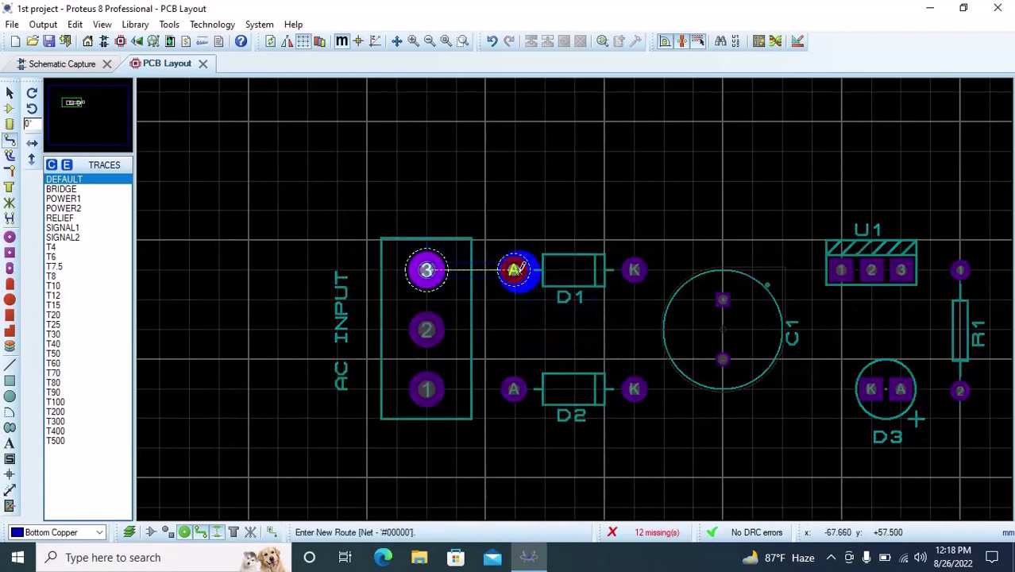
{"action": "left_click", "coordinate": [513, 270]}
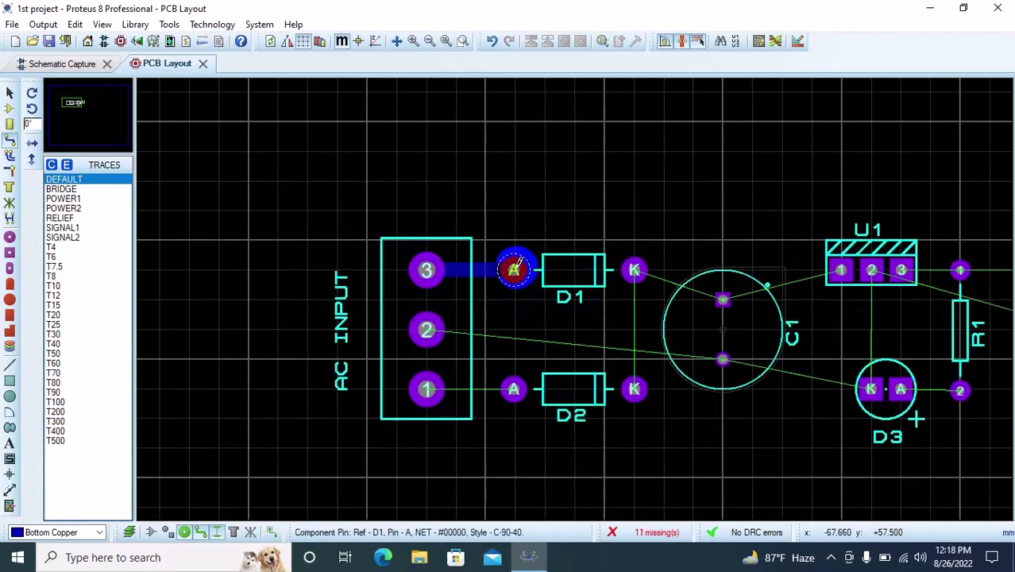
Reopen the DEFAULT trace style for updating its defaults and edit its width.
{"action": "double_click", "coordinate": [60, 182]}
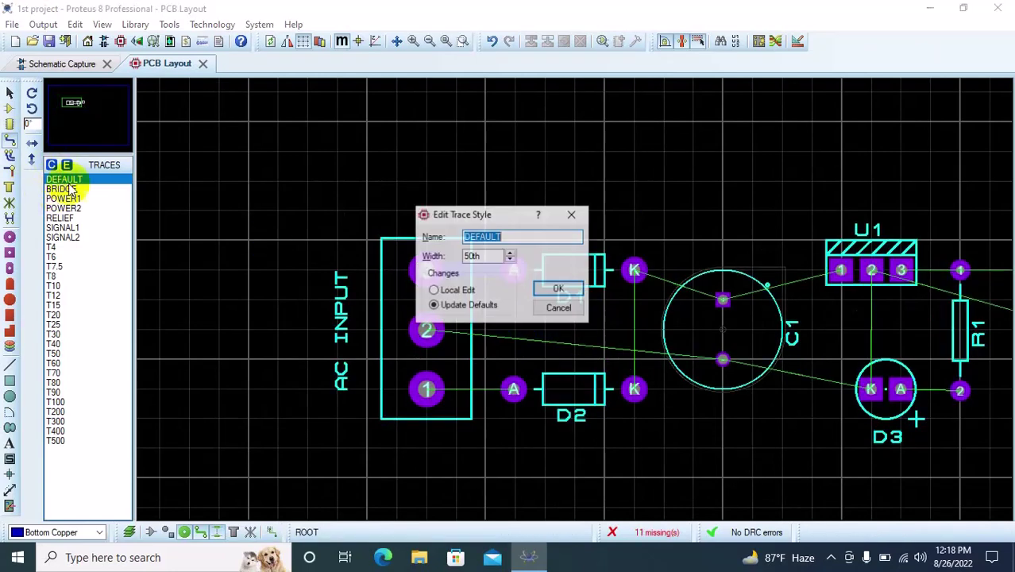
{"action": "left_click", "coordinate": [471, 256]}
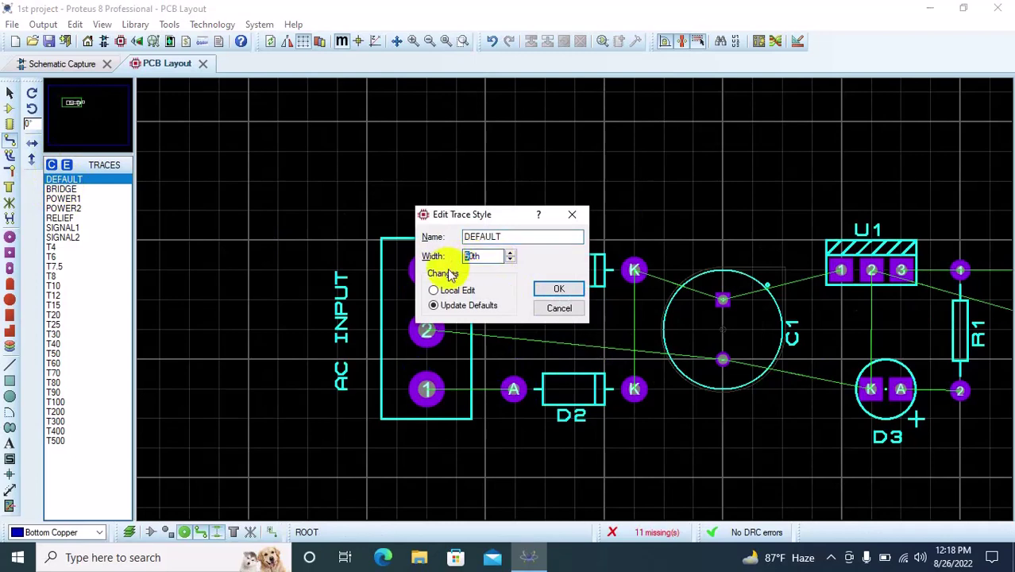
{"action": "left_click", "coordinate": [558, 289]}
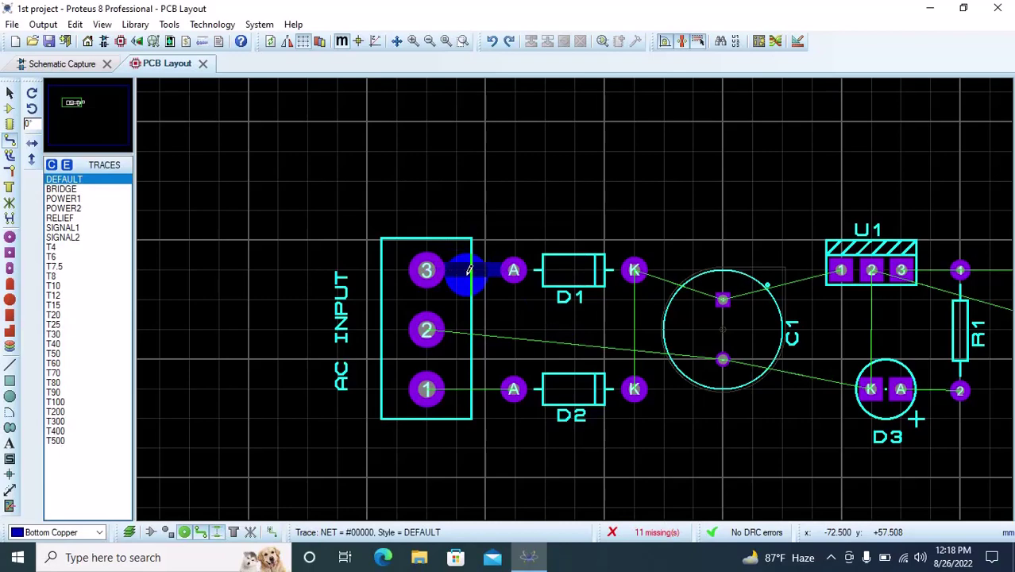
Route a bottom copper track from AC INPUT pin 1 to D2's anode.
{"action": "left_click", "coordinate": [427, 328]}
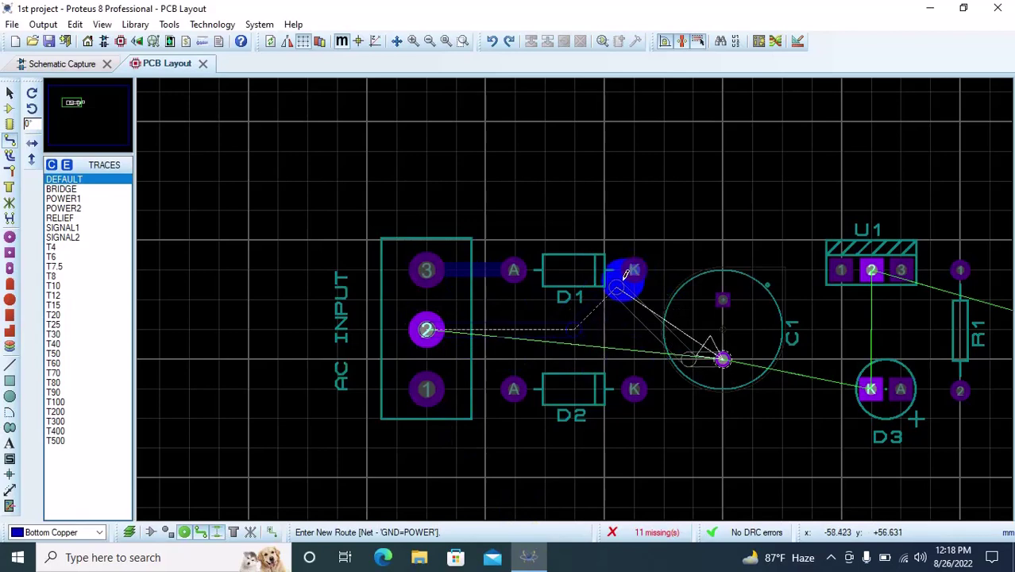
{"action": "right_click", "coordinate": [634, 271]}
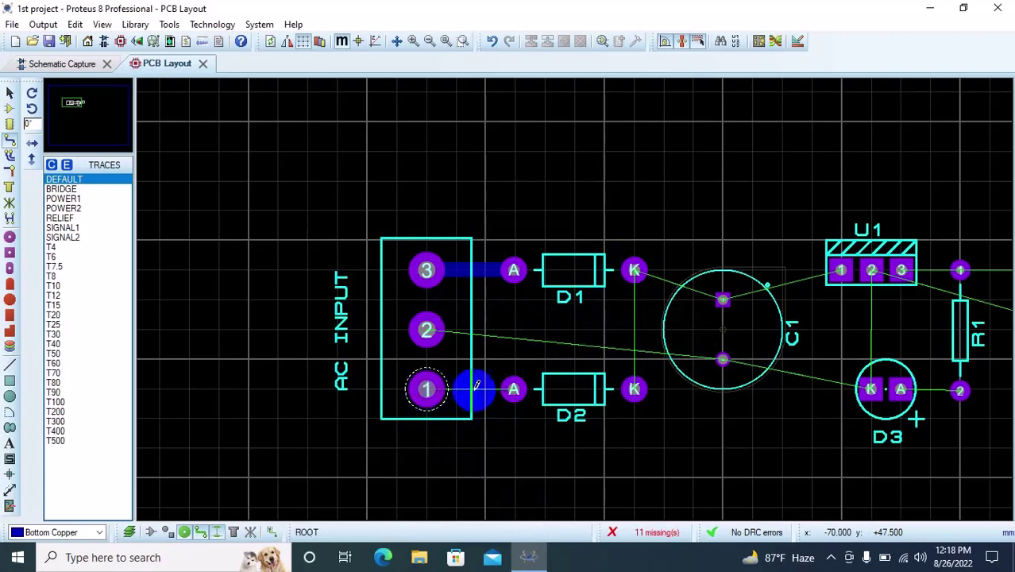
{"action": "left_click", "coordinate": [426, 388]}
{"action": "left_click", "coordinate": [512, 387]}
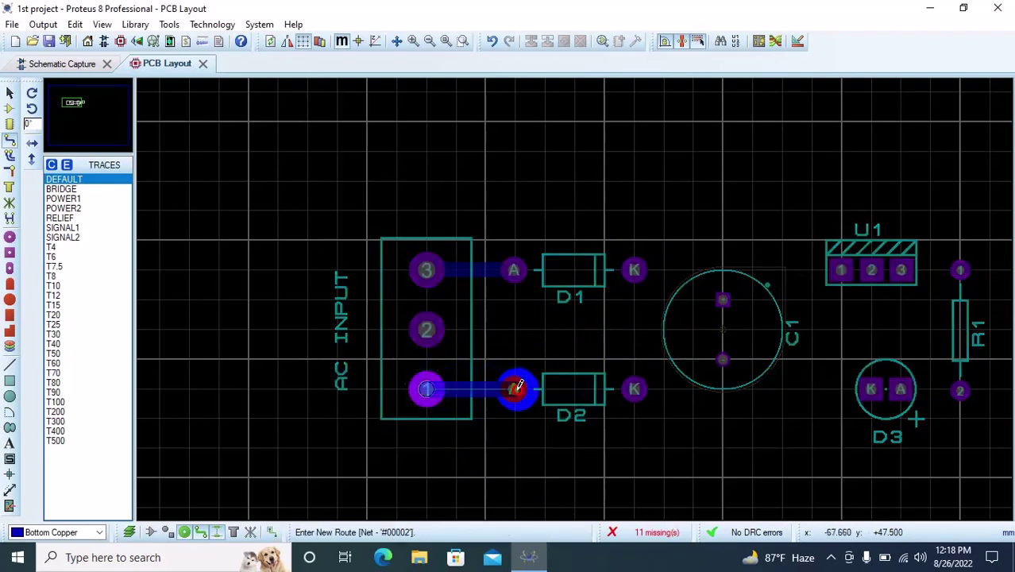
Route bottom copper tracks joining D1's cathode to D2's cathode, U1's pin 1 and C1's upper pad.
{"action": "left_click", "coordinate": [634, 389]}
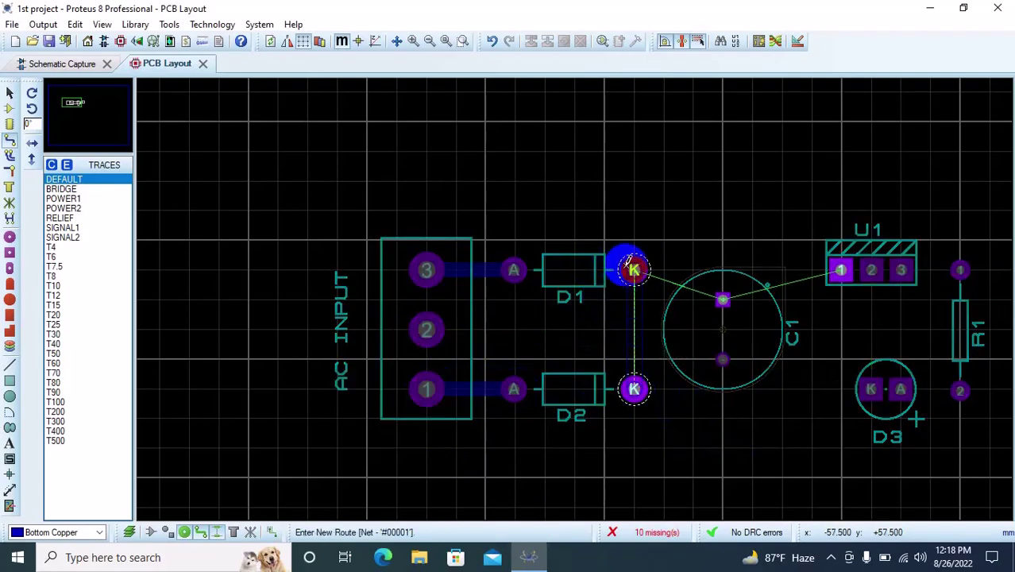
{"action": "left_click", "coordinate": [634, 271]}
{"action": "left_click", "coordinate": [635, 270]}
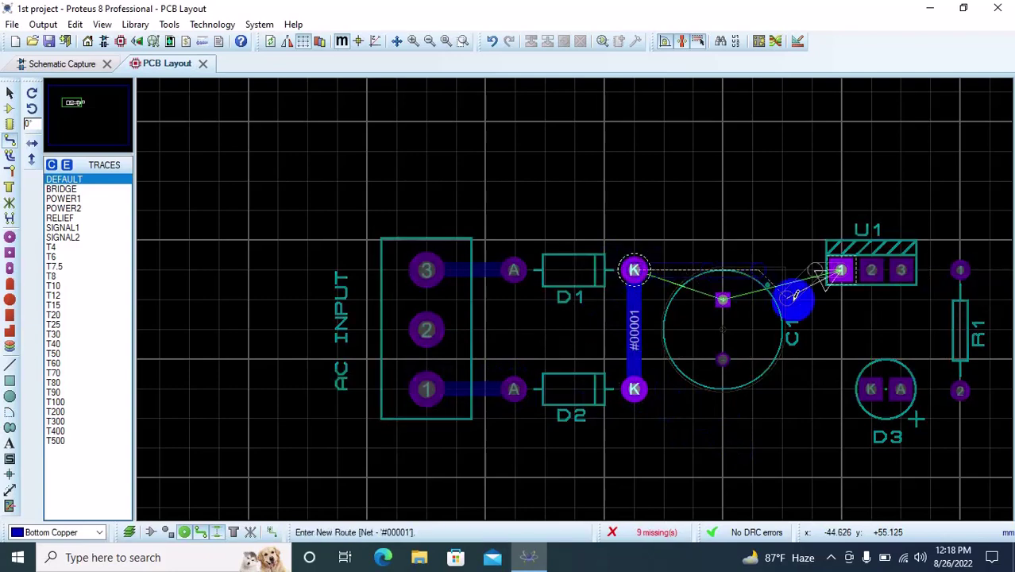
{"action": "left_click", "coordinate": [841, 270]}
{"action": "left_click", "coordinate": [722, 300]}
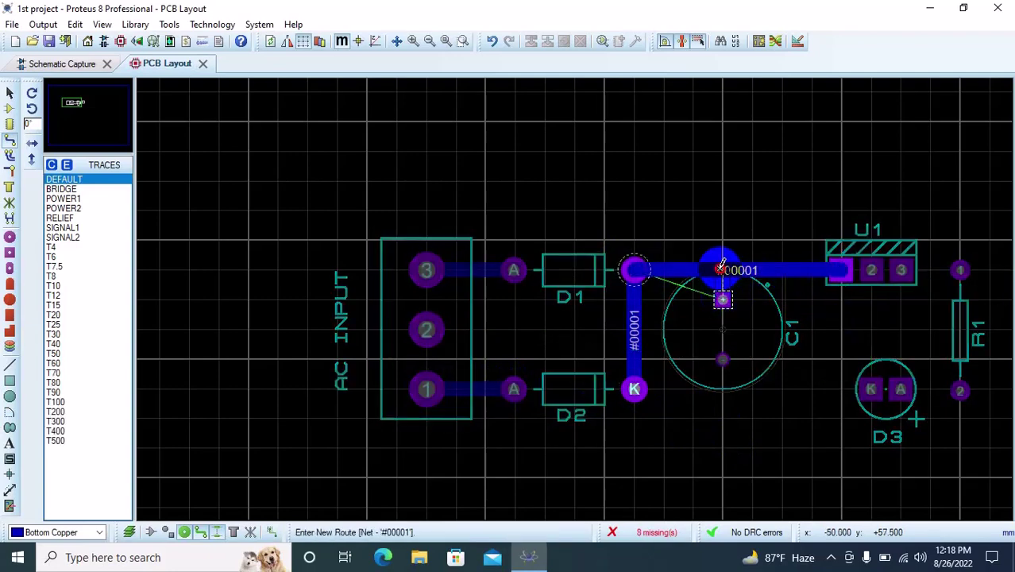
{"action": "left_click", "coordinate": [722, 270]}
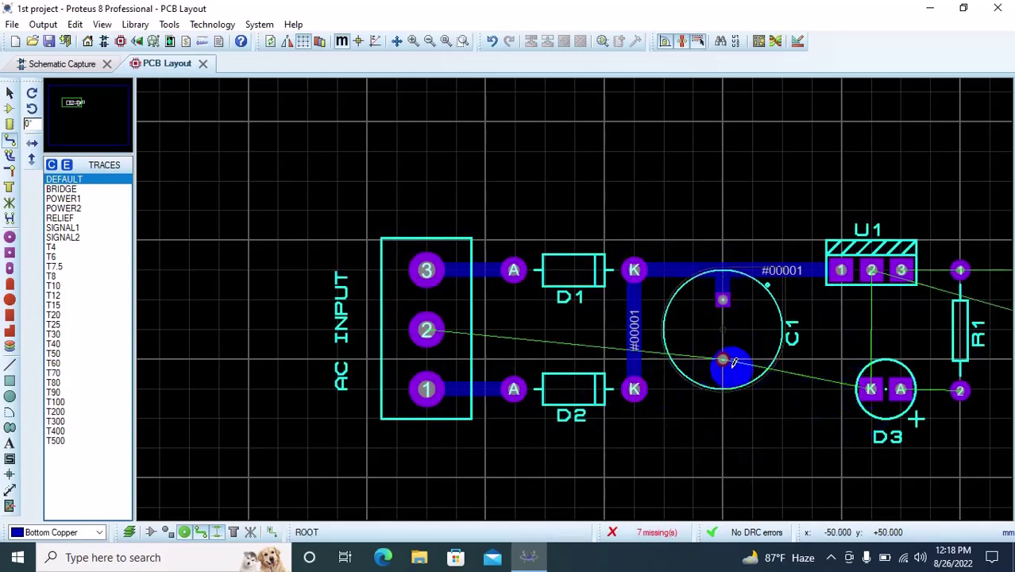
Route tracks from D3's cathode to U1's pin 2 and from D3's anode to R1's pad 2.
{"action": "left_click", "coordinate": [872, 389]}
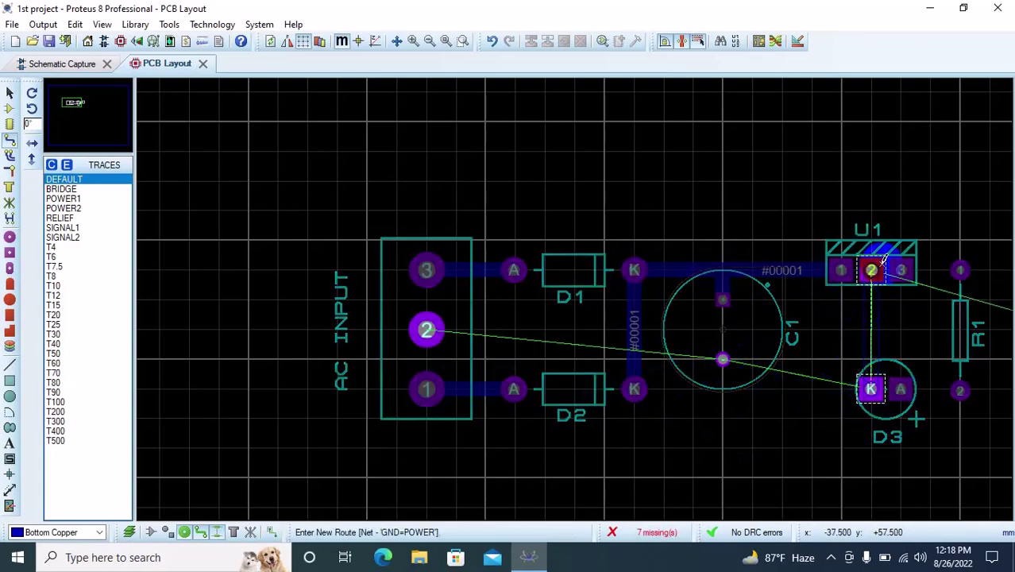
{"action": "left_click", "coordinate": [871, 271]}
{"action": "left_click", "coordinate": [901, 389]}
{"action": "left_click", "coordinate": [959, 390]}
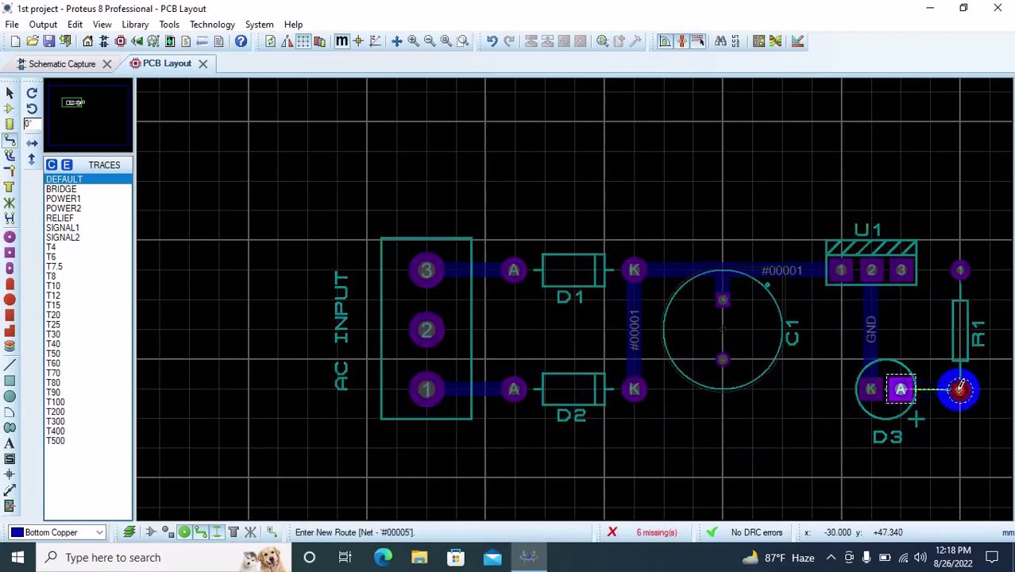
Route tracks from U1's pin 3 to R1's pad 1 and from that pad to J1's pin 1.
{"action": "left_click", "coordinate": [960, 271]}
{"action": "left_click", "coordinate": [902, 272]}
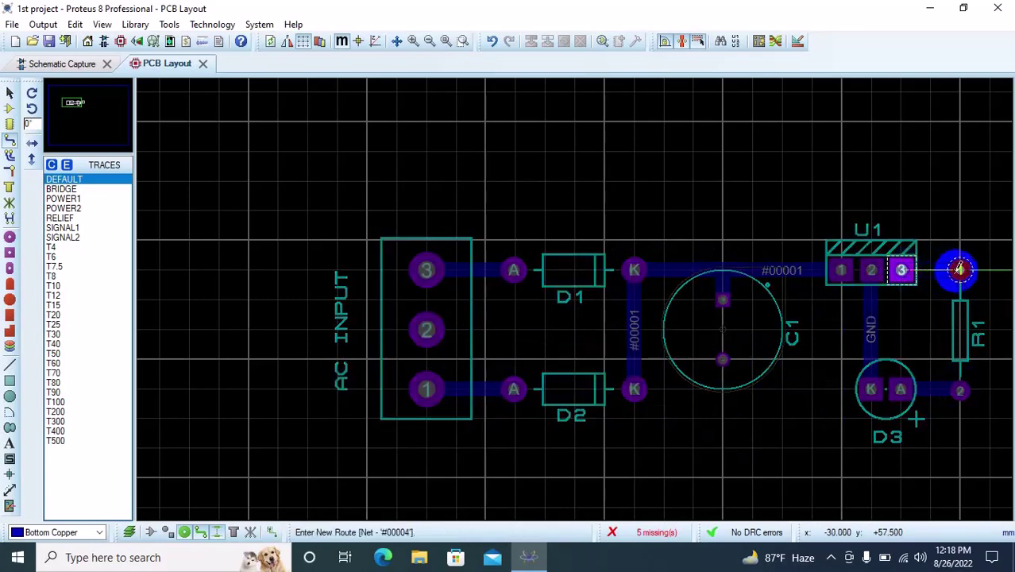
{"action": "scroll", "coordinate": [961, 269], "scroll_direction": "down", "scroll_amount": 1}
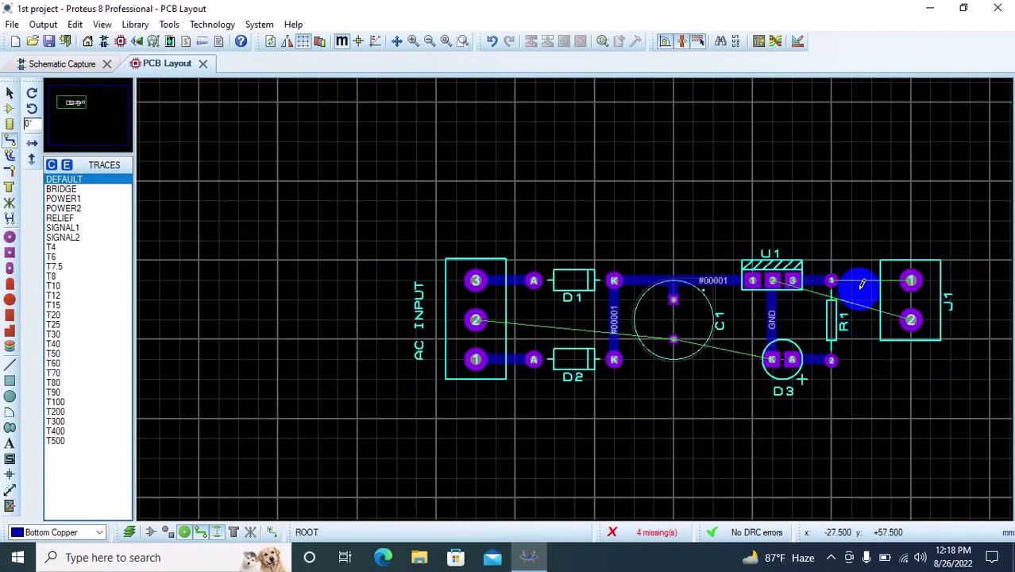
{"action": "left_click", "coordinate": [832, 280]}
{"action": "left_click", "coordinate": [911, 281]}
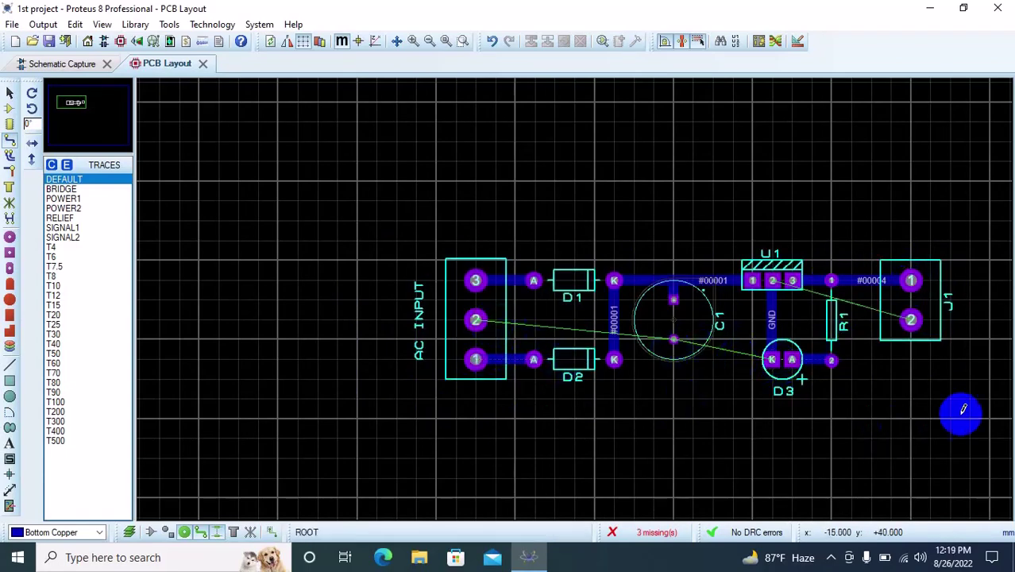
Route a ground track from J1's pin 2 beneath the components and around the outside of AC INPUT to its pin 2.
{"action": "left_click", "coordinate": [912, 317]}
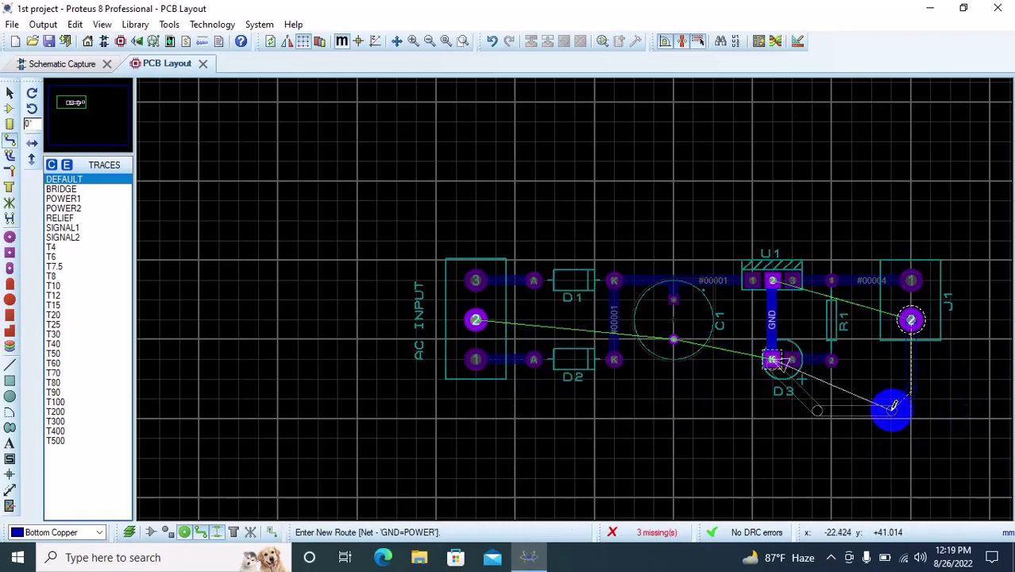
{"action": "left_click", "coordinate": [890, 409]}
{"action": "left_click", "coordinate": [570, 387]}
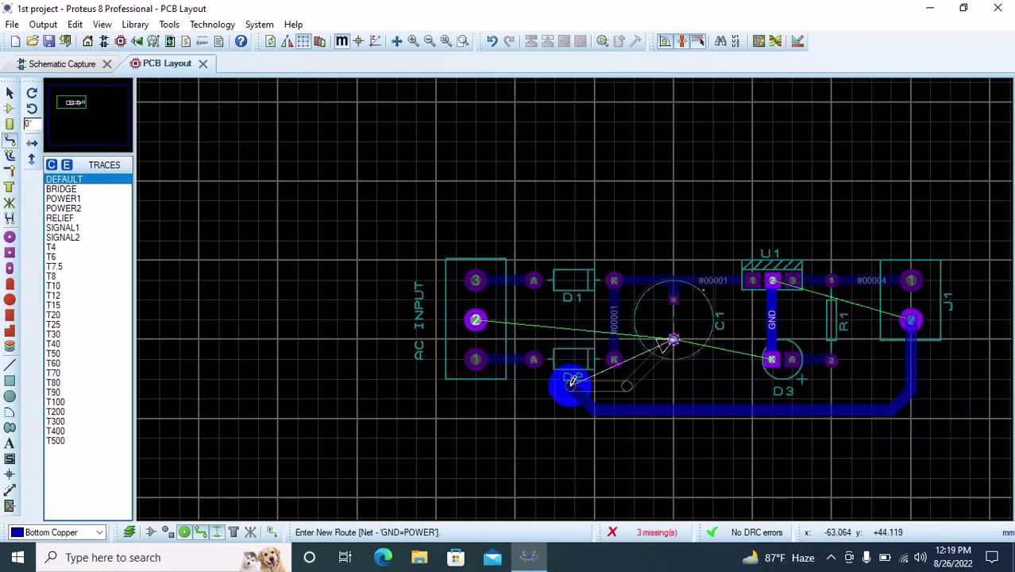
{"action": "left_click", "coordinate": [475, 321]}
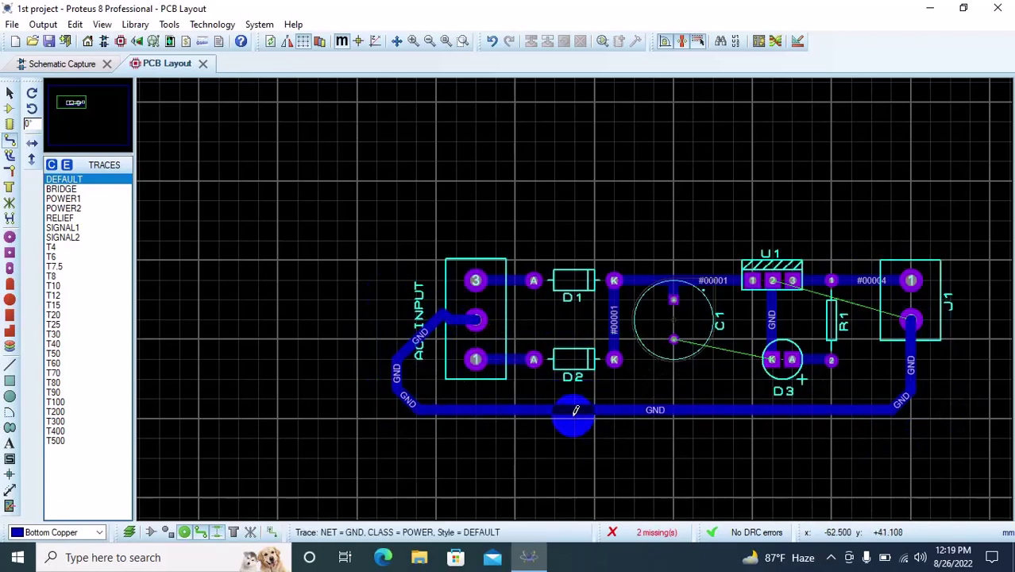
Reroute the ground track from its lower run between D2's pads to AC INPUT pin 2, and delete the loop around the connector.
{"action": "left_click", "coordinate": [636, 407]}
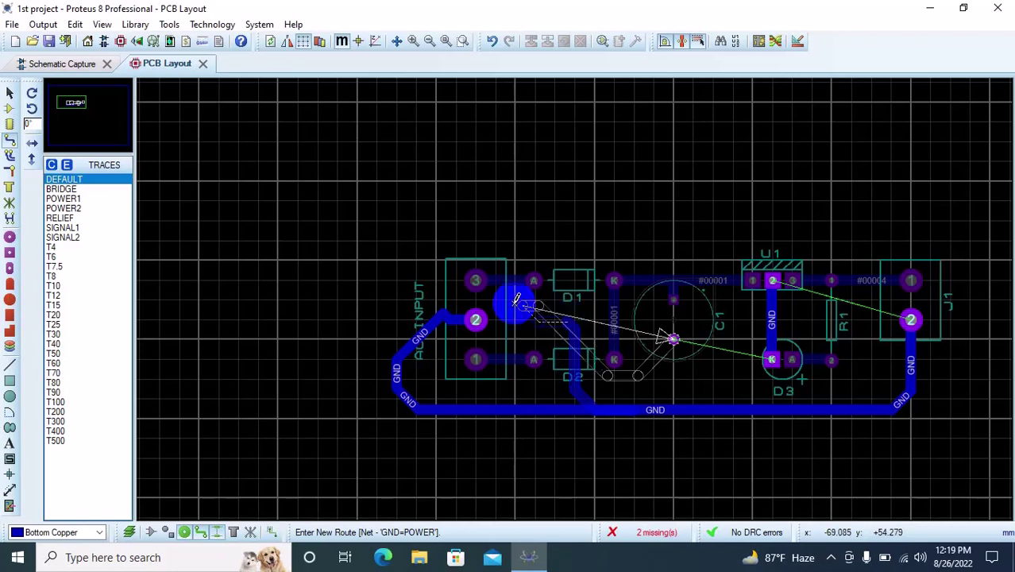
{"action": "left_click", "coordinate": [477, 318]}
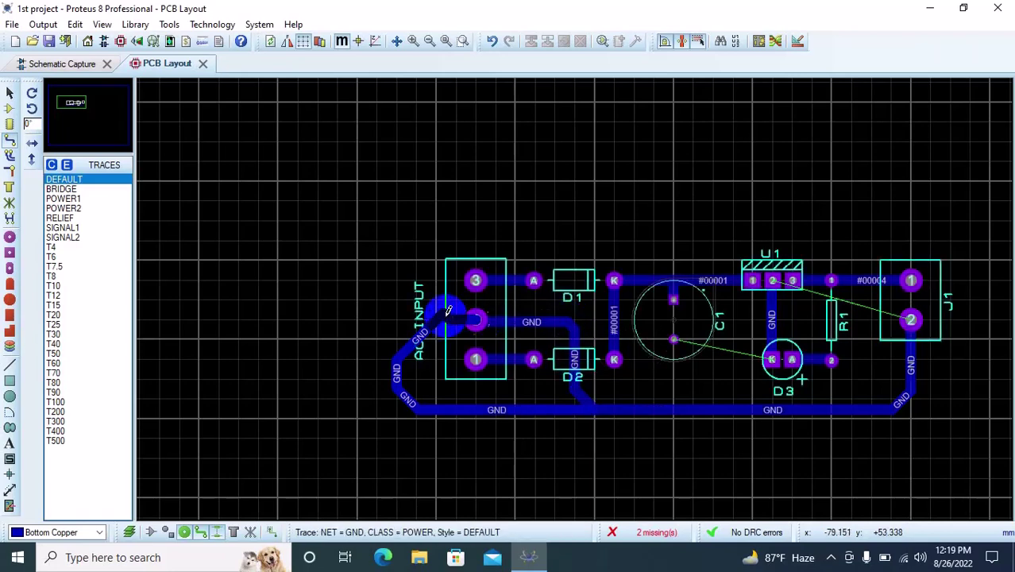
{"action": "right_click", "coordinate": [475, 320]}
{"action": "left_click", "coordinate": [507, 189]}
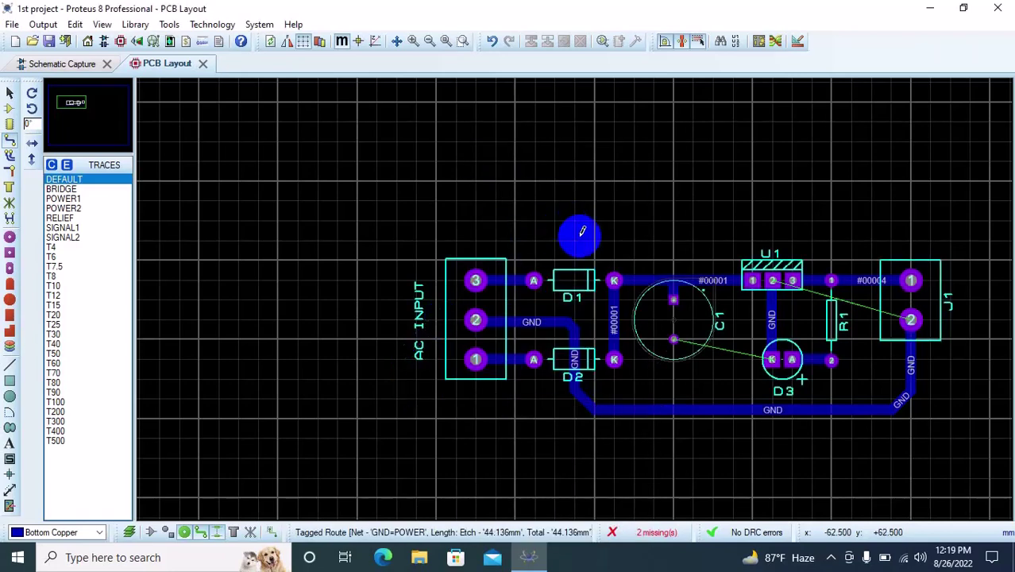
Route ground tracks from C1's lower pad and D3's cathode straight down to the lower ground track.
{"action": "left_click", "coordinate": [673, 338]}
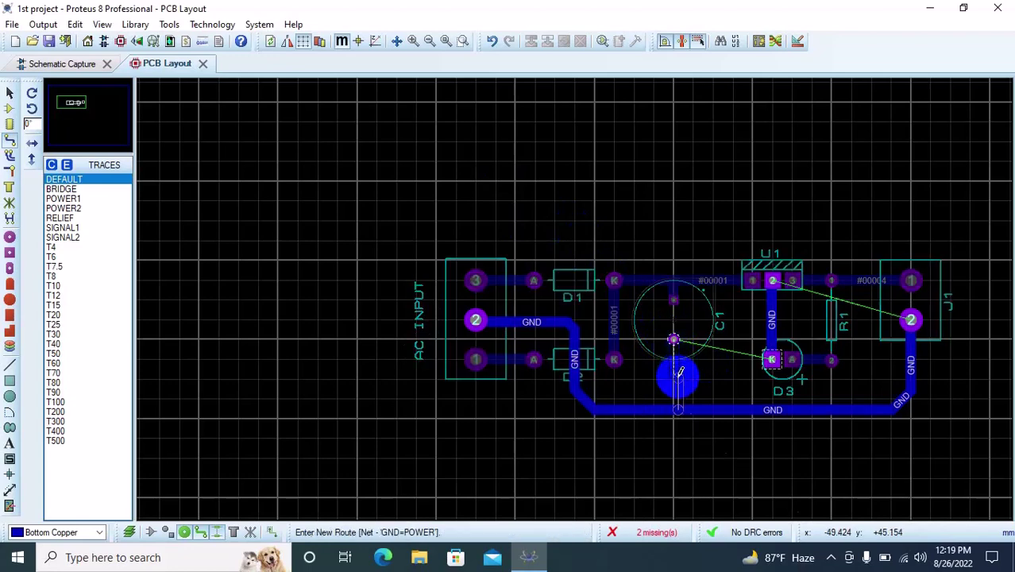
{"action": "left_click", "coordinate": [676, 408]}
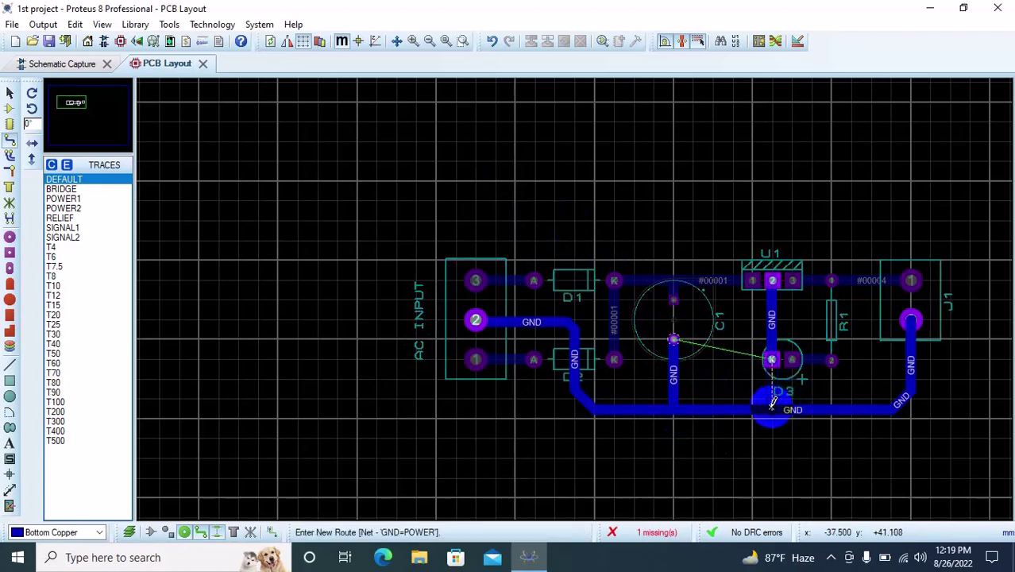
{"action": "left_click", "coordinate": [772, 403]}
{"action": "left_click", "coordinate": [772, 404]}
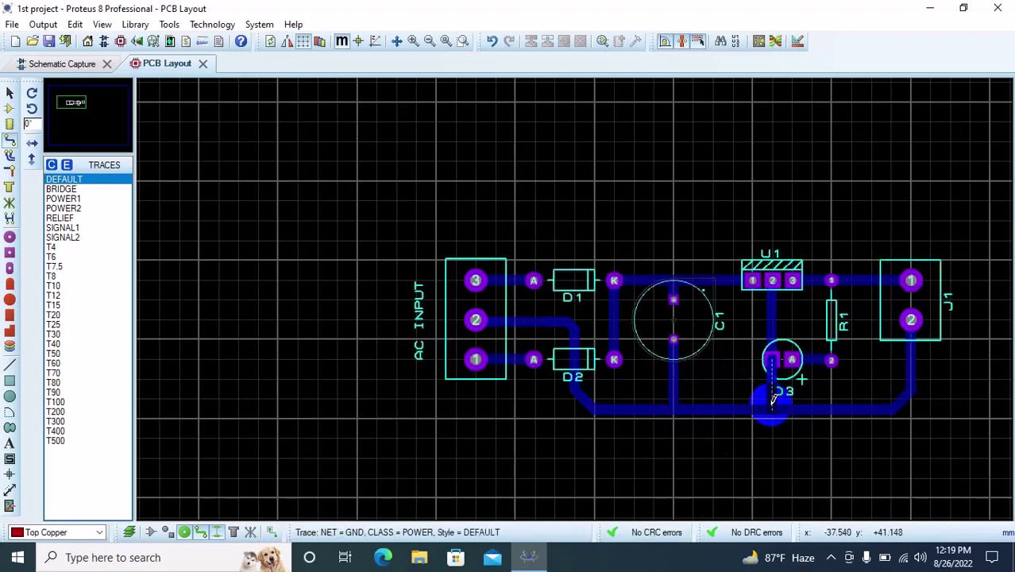
{"action": "left_click", "coordinate": [247, 432]}
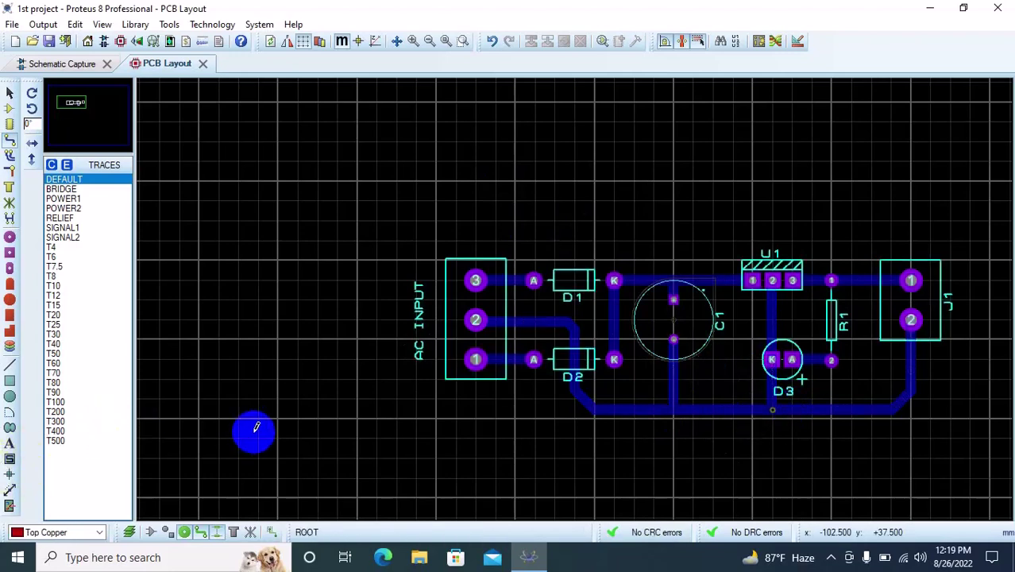
{"action": "left_click", "coordinate": [258, 439]}
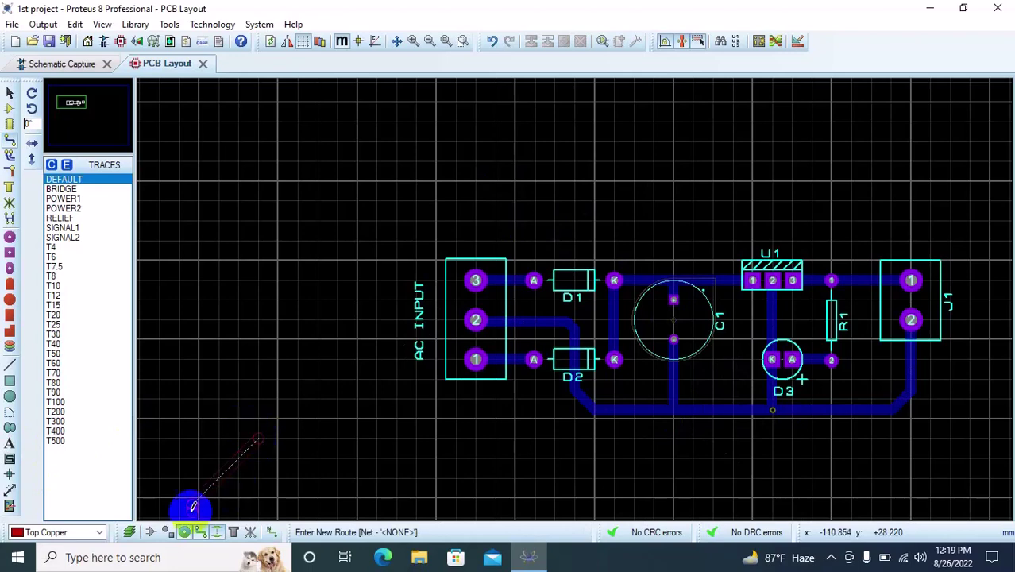
Set the active routing layer to Bottom Copper.
{"action": "left_click", "coordinate": [97, 533]}
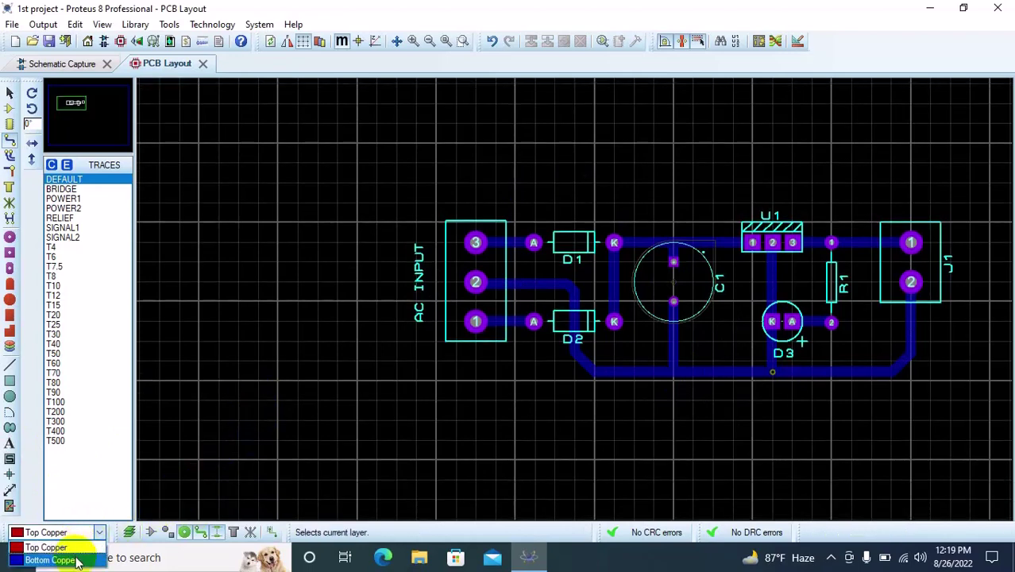
{"action": "left_click", "coordinate": [52, 560]}
{"action": "scroll", "coordinate": [721, 317], "scroll_direction": "down", "scroll_amount": 1}
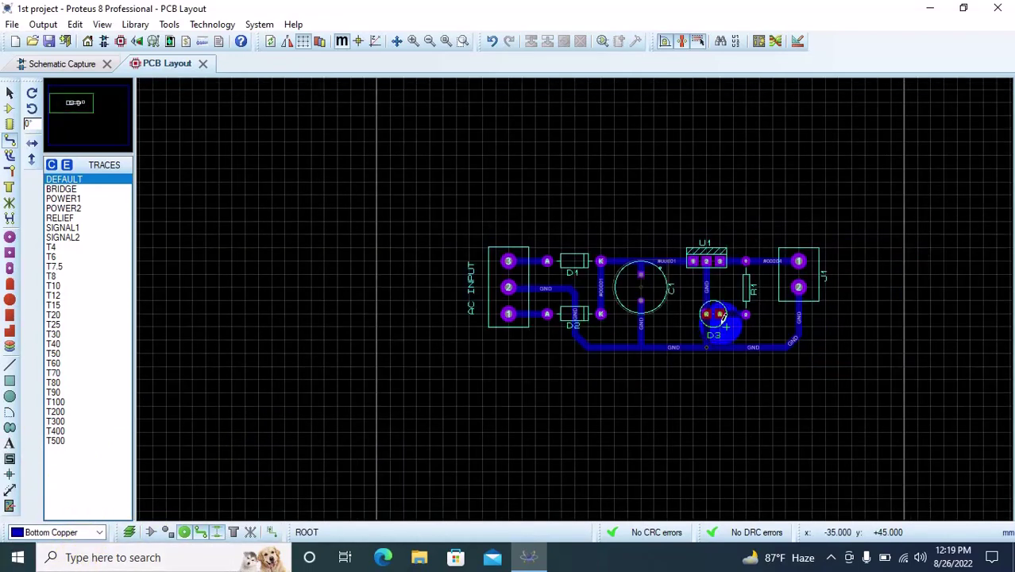
{"action": "scroll", "coordinate": [722, 316], "scroll_direction": "up", "scroll_amount": 1}
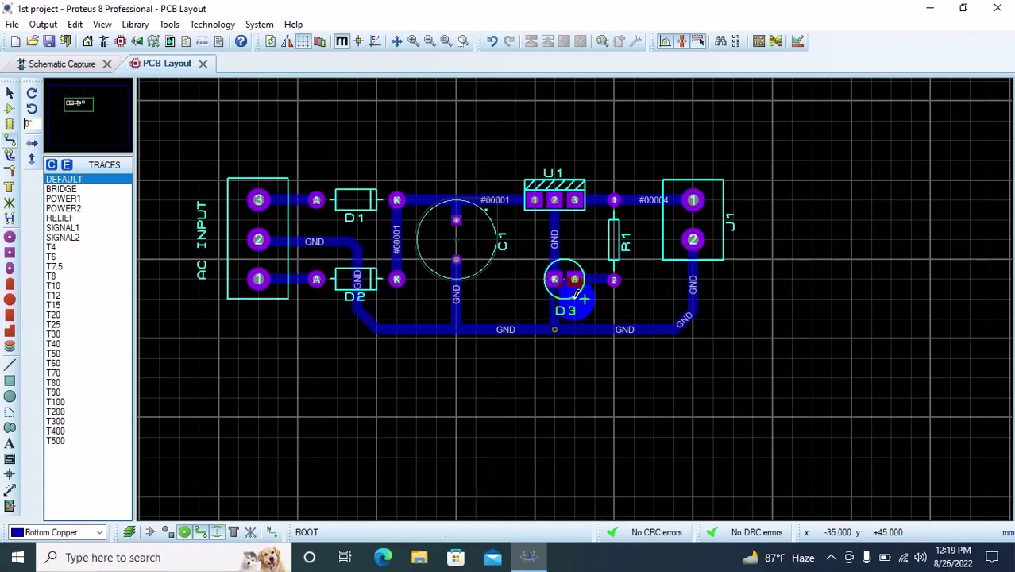
Change the part ID of voltage regulator U1 to 7805.
{"action": "left_click", "coordinate": [10, 93]}
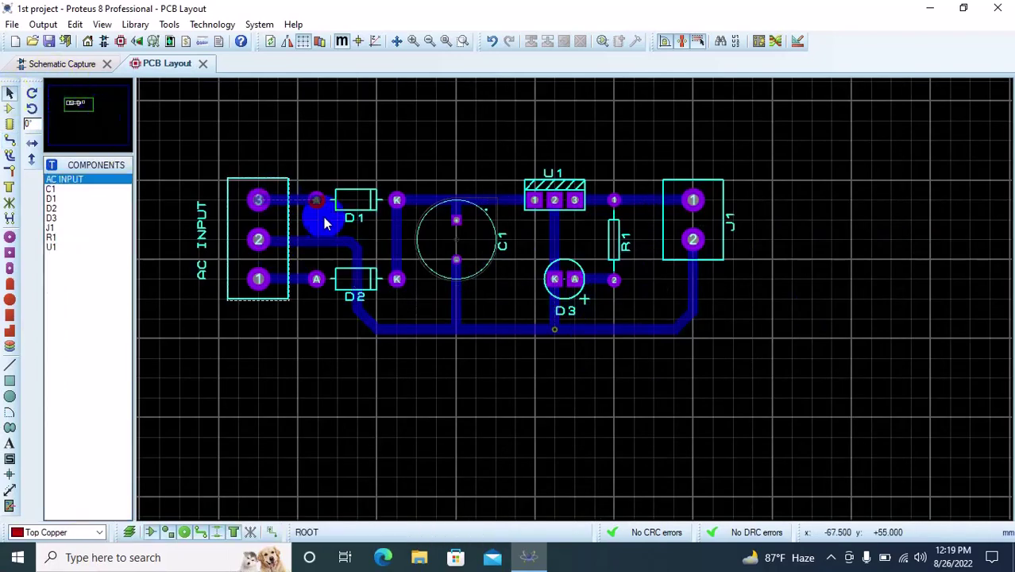
{"action": "left_click", "coordinate": [559, 198]}
{"action": "double_click", "coordinate": [559, 194]}
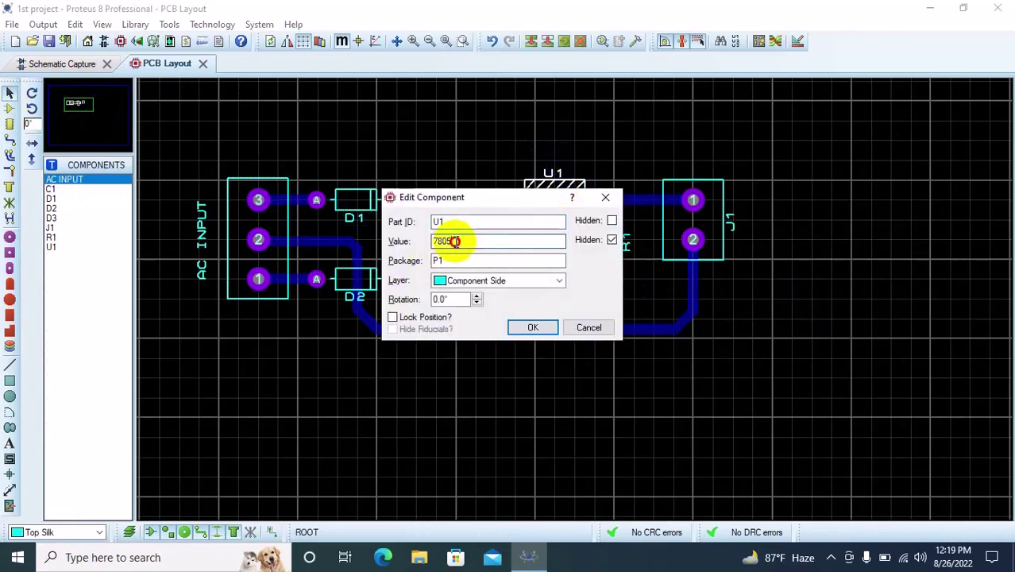
{"action": "left_click_drag", "start_coordinate": [455, 241], "coordinate": [429, 249]}
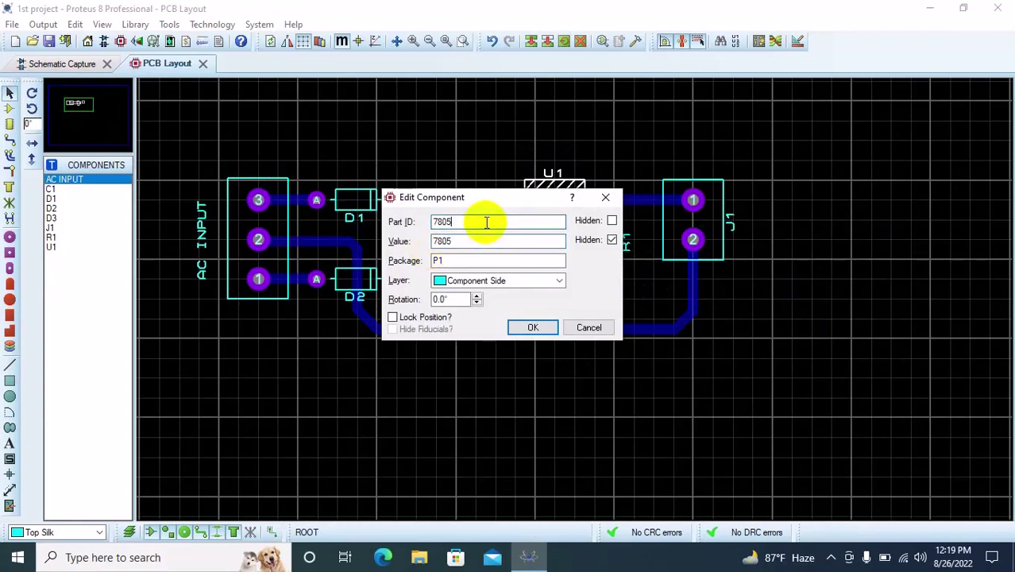
{"action": "left_click", "coordinate": [528, 326]}
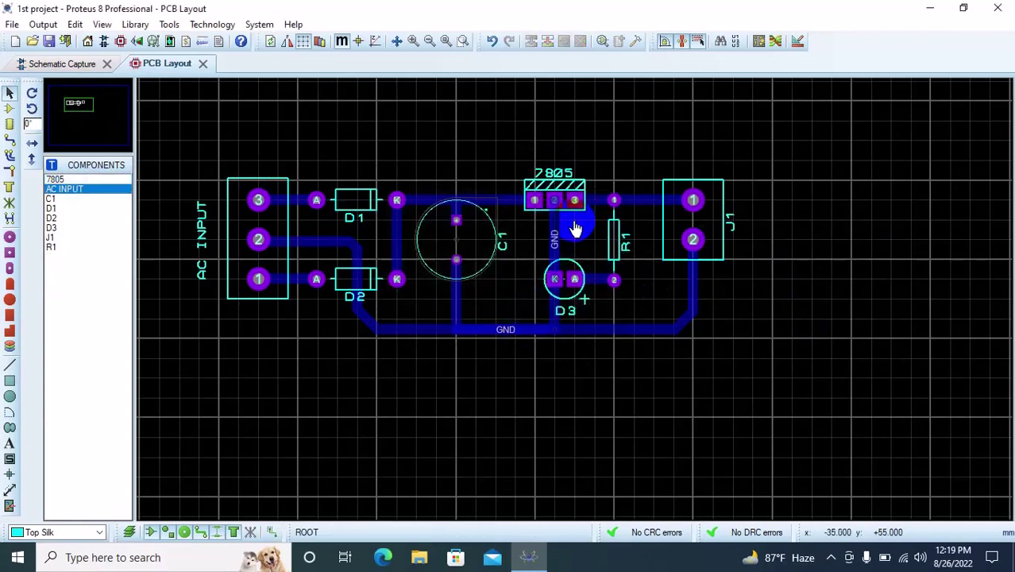
Try to move the 7805 label farther above the regulator outline.
{"action": "left_click_drag", "start_coordinate": [565, 178], "coordinate": [562, 172]}
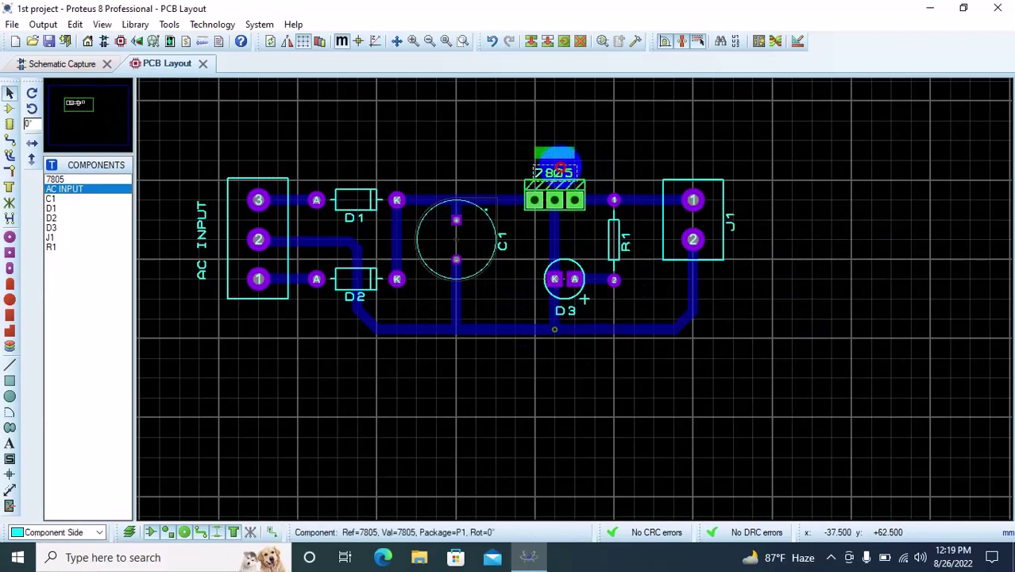
{"action": "double_click", "coordinate": [563, 176]}
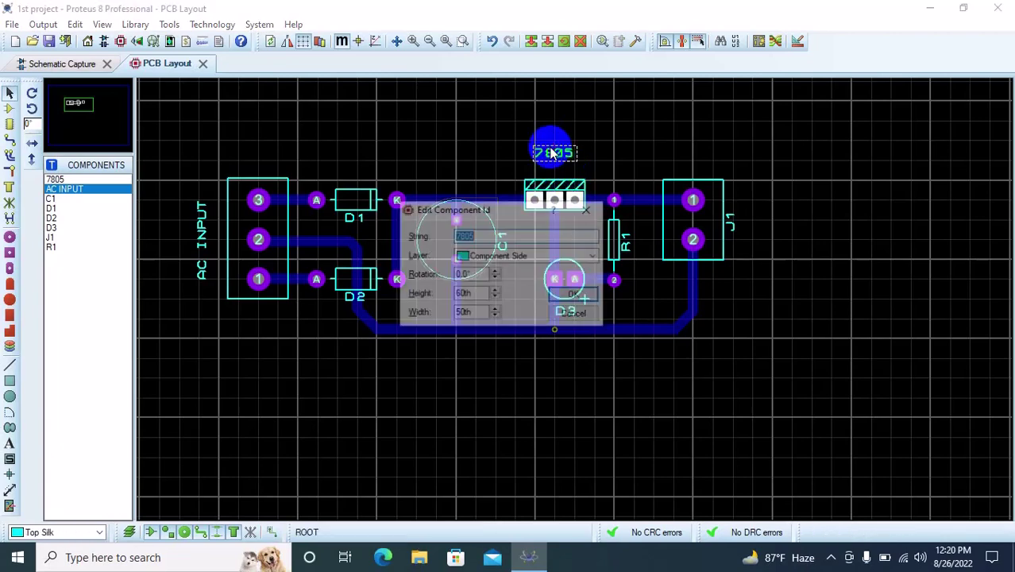
{"action": "key", "text": "Escape"}
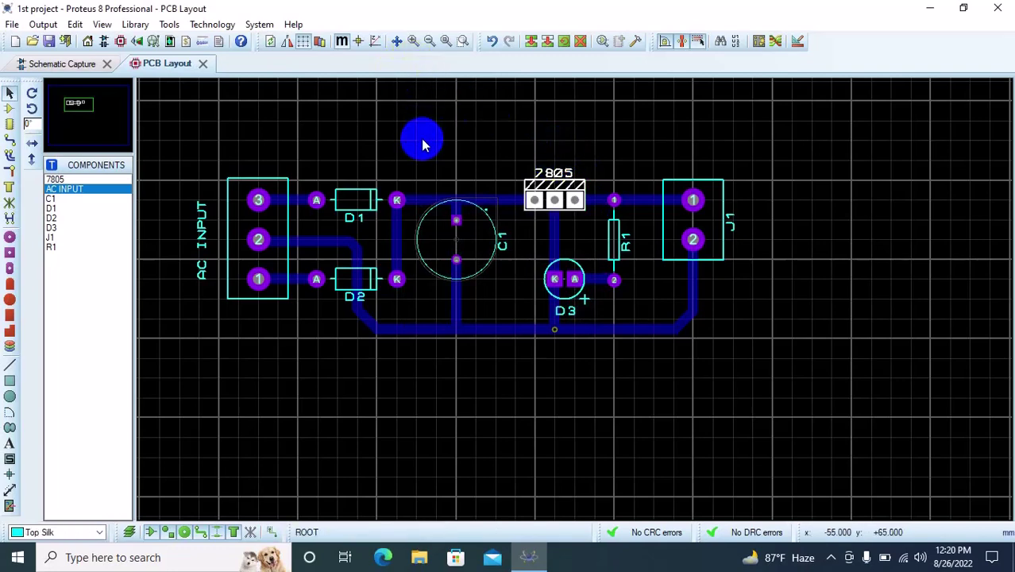
Switch the layout from metric to imperial units and move the 7805 label slightly higher above the regulator outline.
{"action": "left_click", "coordinate": [341, 43]}
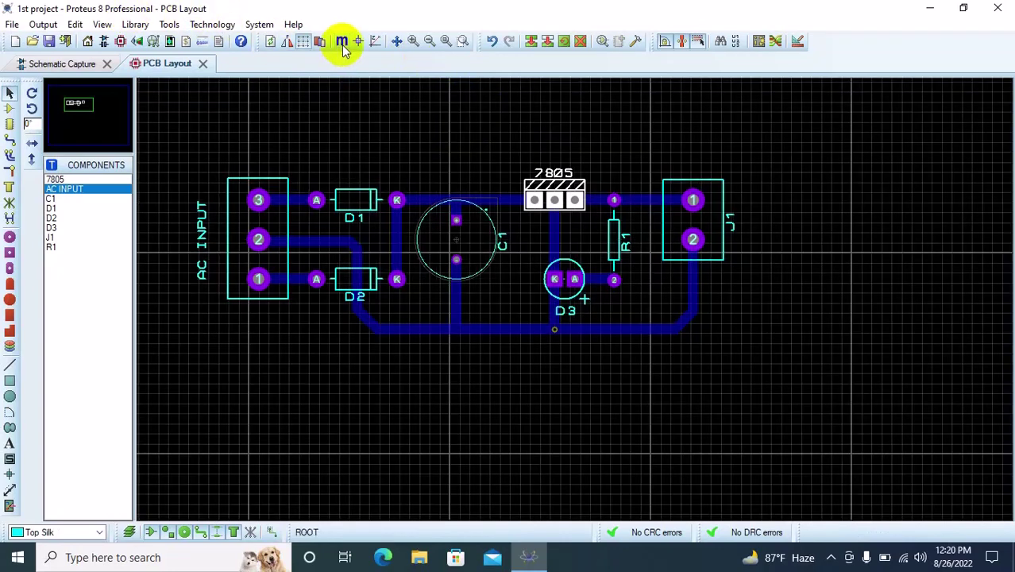
{"action": "double_click", "coordinate": [556, 174]}
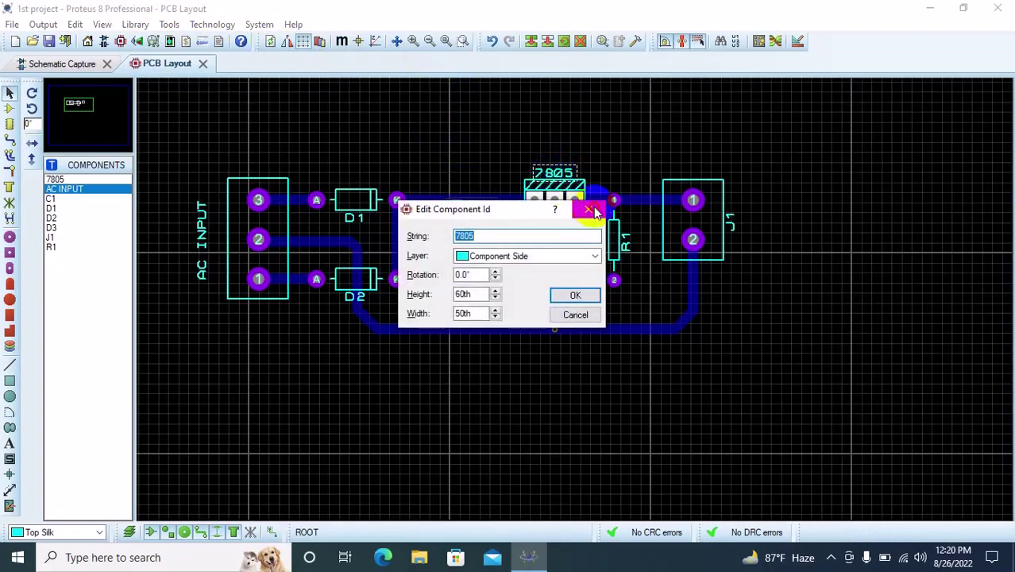
{"action": "key", "text": "Escape"}
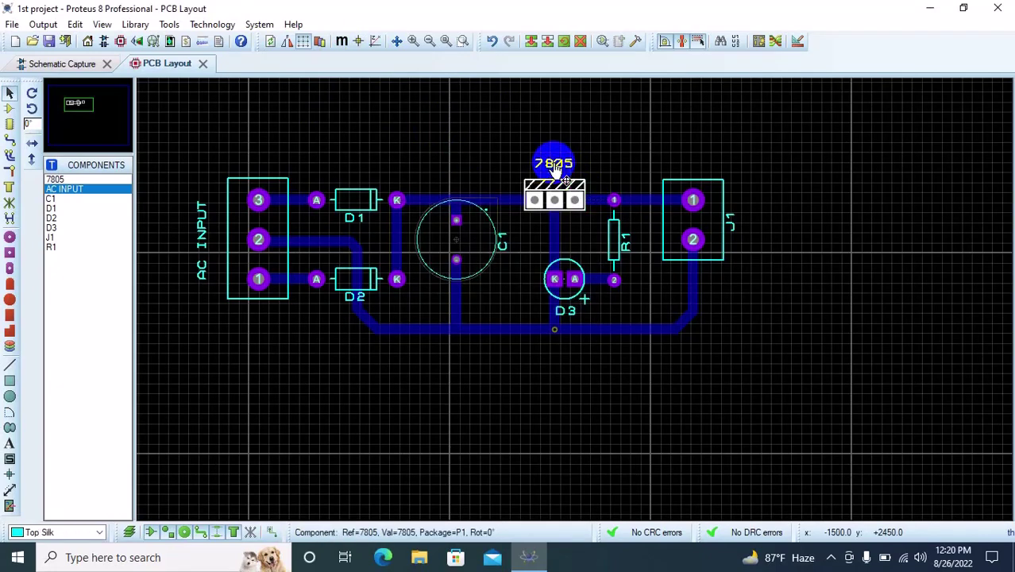
Change the ID label of output connector J1 to 5 V OUTPUT.
{"action": "left_click_drag", "start_coordinate": [733, 229], "coordinate": [731, 228]}
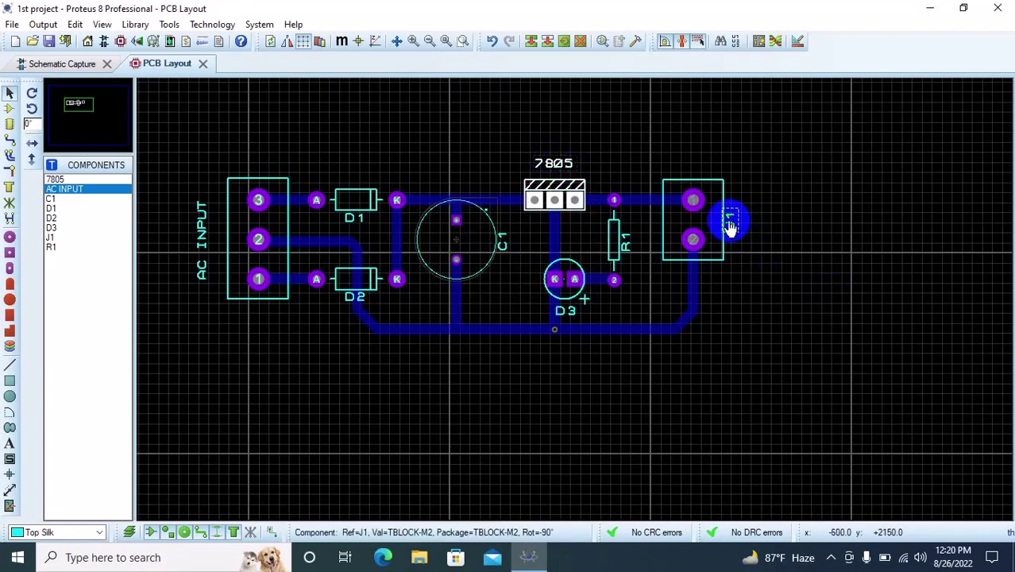
{"action": "left_click", "coordinate": [731, 228]}
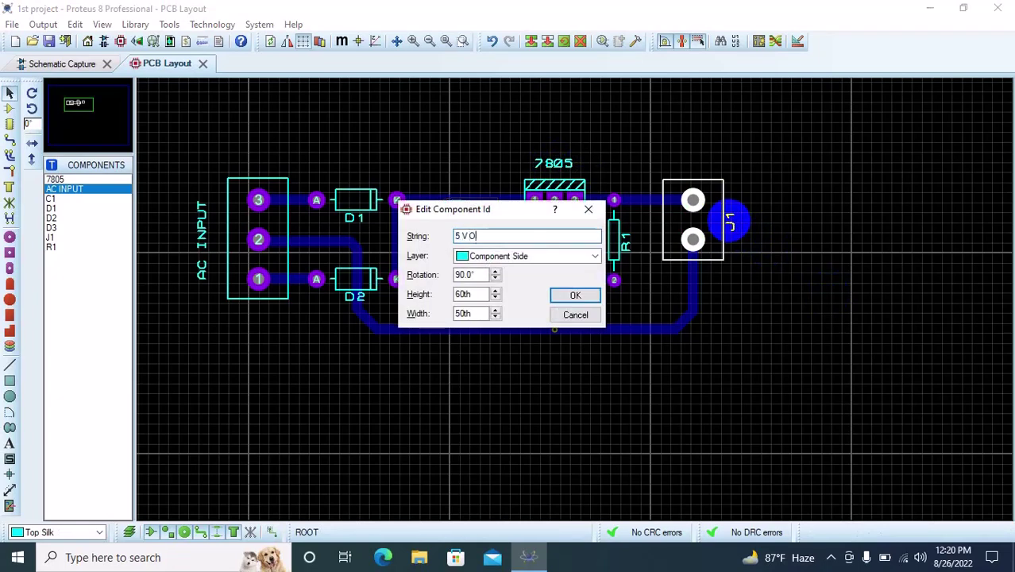
{"action": "type", "text": "5 V OUTPUT"}
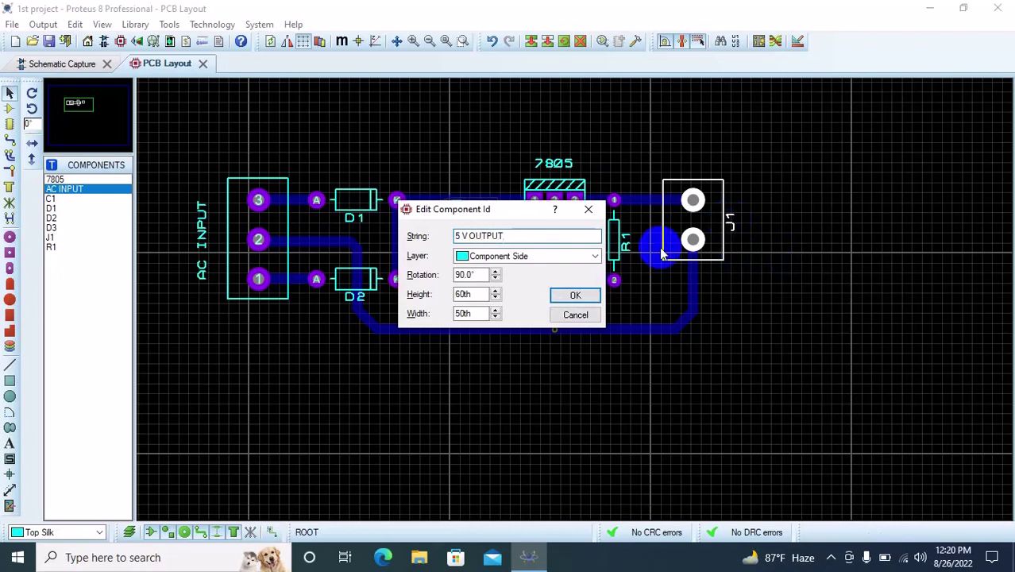
{"action": "left_click", "coordinate": [569, 296]}
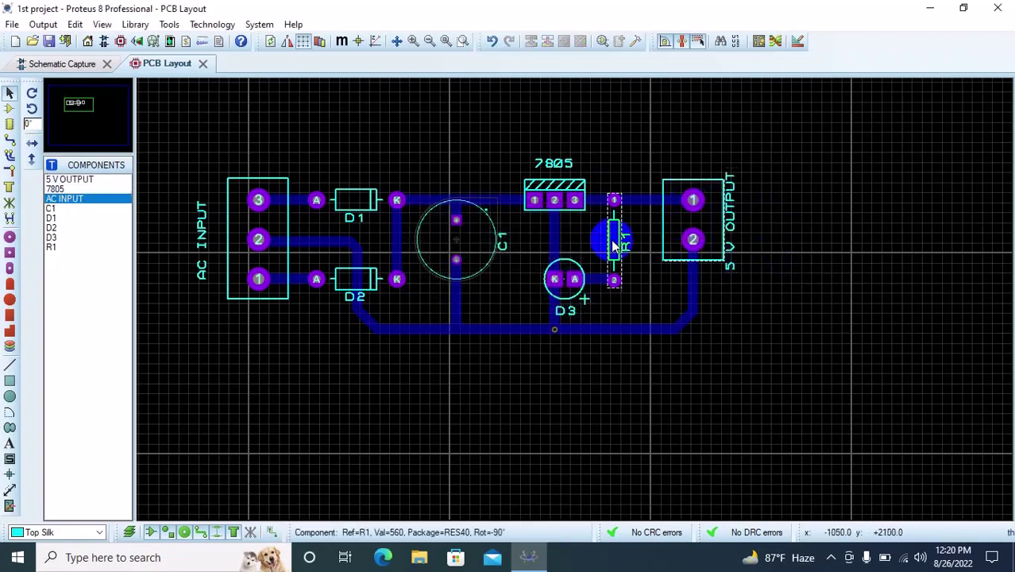
Change the part ID of capacitor C1 to 1000U.
{"action": "double_click", "coordinate": [502, 249]}
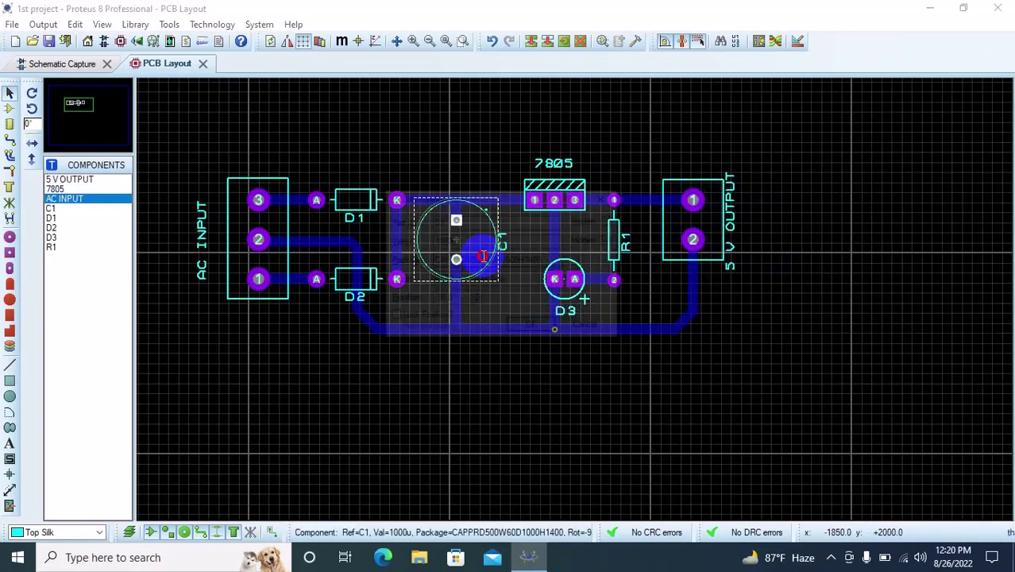
{"action": "double_click", "coordinate": [436, 240]}
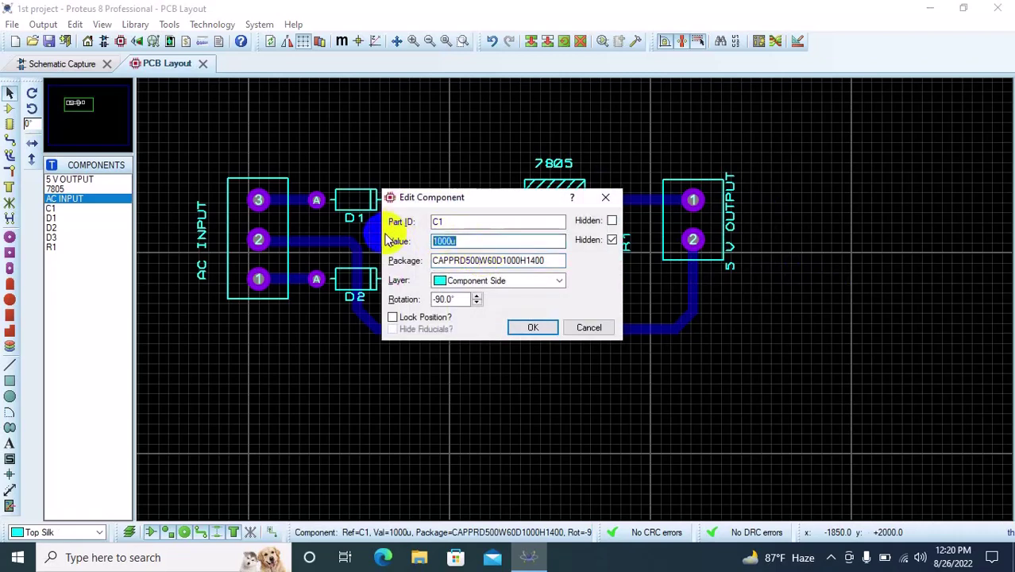
{"action": "double_click", "coordinate": [472, 220]}
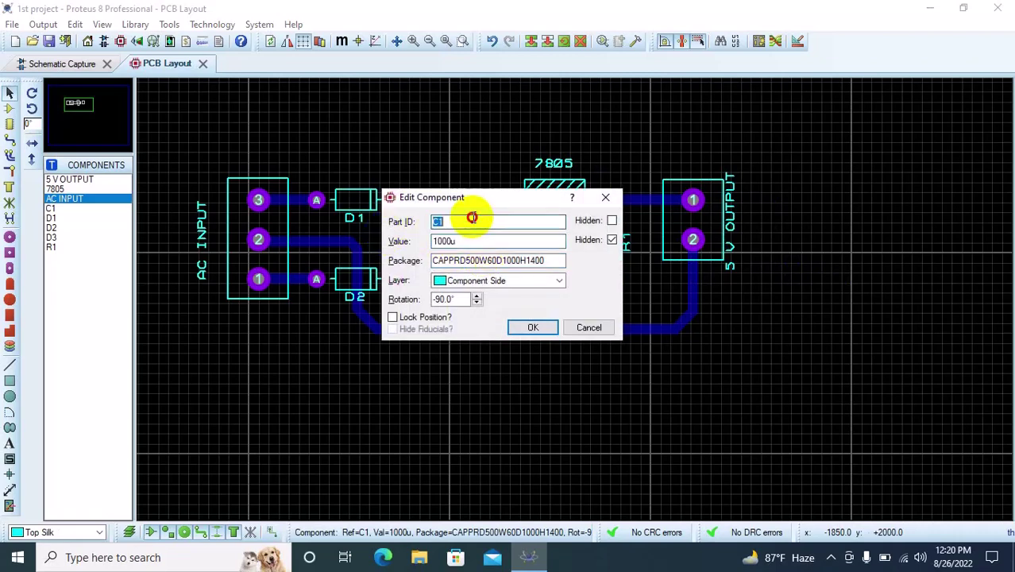
{"action": "type", "text": "1000U"}
{"action": "left_click", "coordinate": [533, 328]}
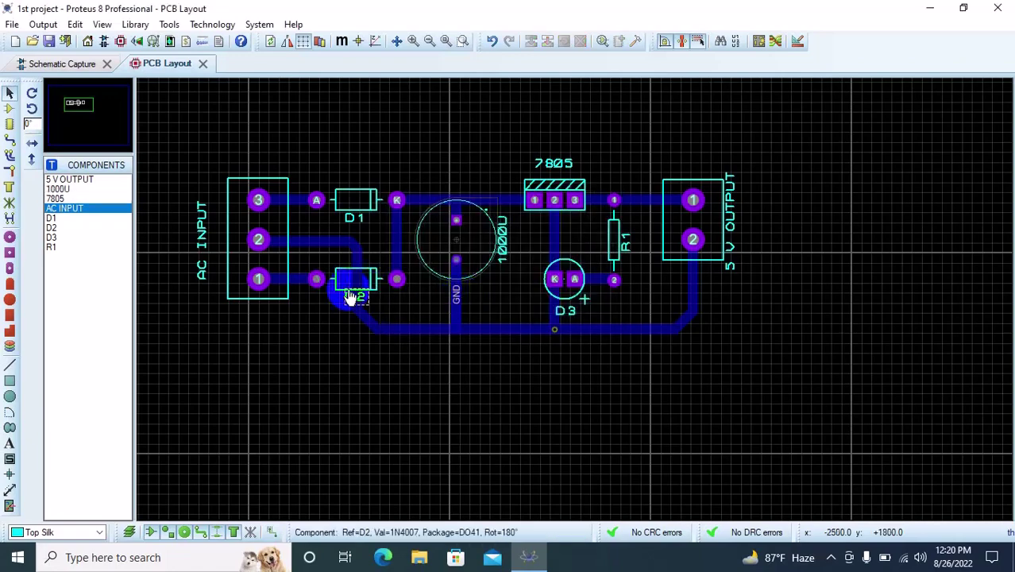
Change the IDs of diodes D2 and D1 to 1N4007.
{"action": "double_click", "coordinate": [355, 308]}
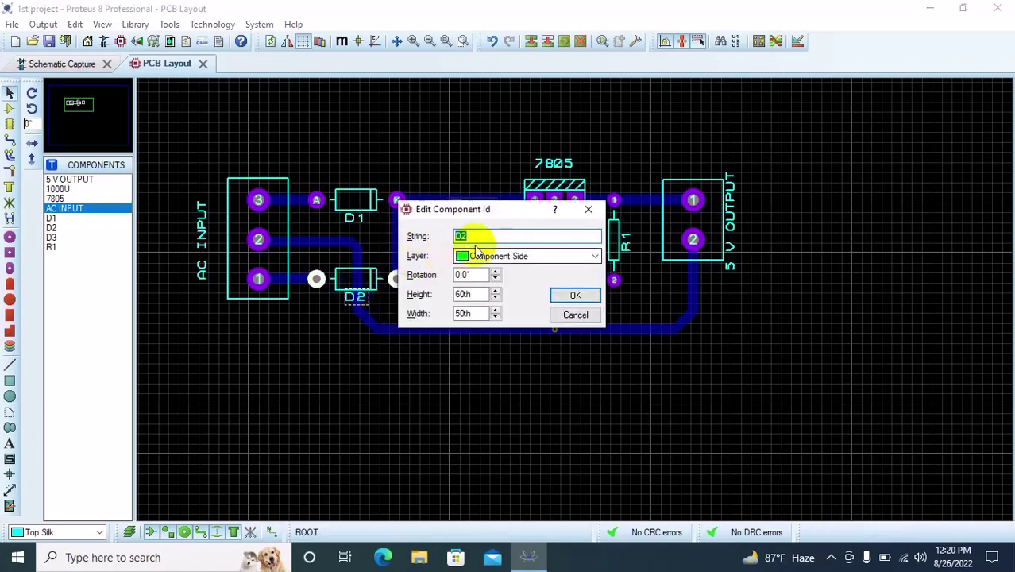
{"action": "left_click", "coordinate": [588, 209]}
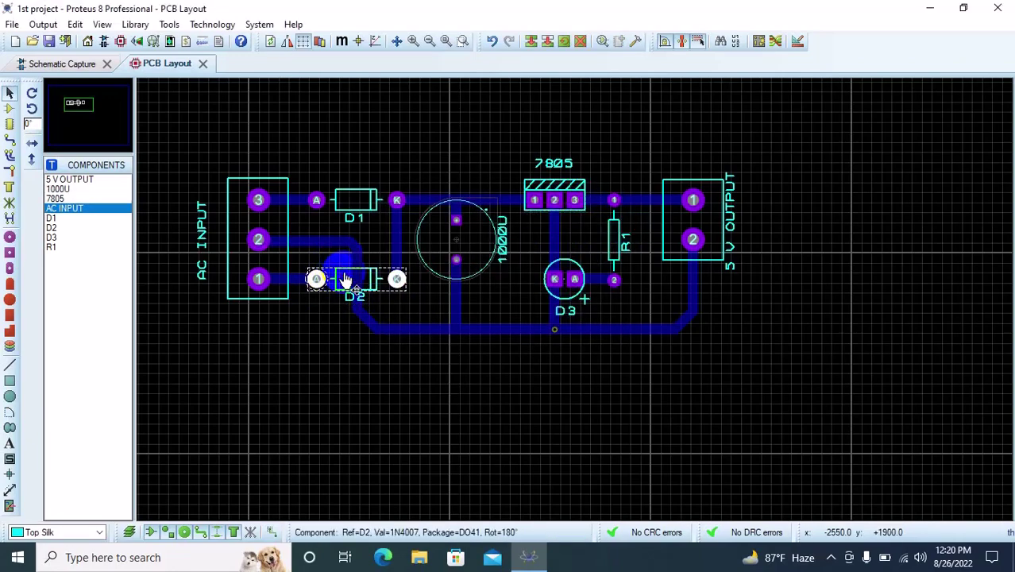
{"action": "double_click", "coordinate": [346, 278]}
{"action": "left_click_drag", "start_coordinate": [487, 233], "coordinate": [408, 243]}
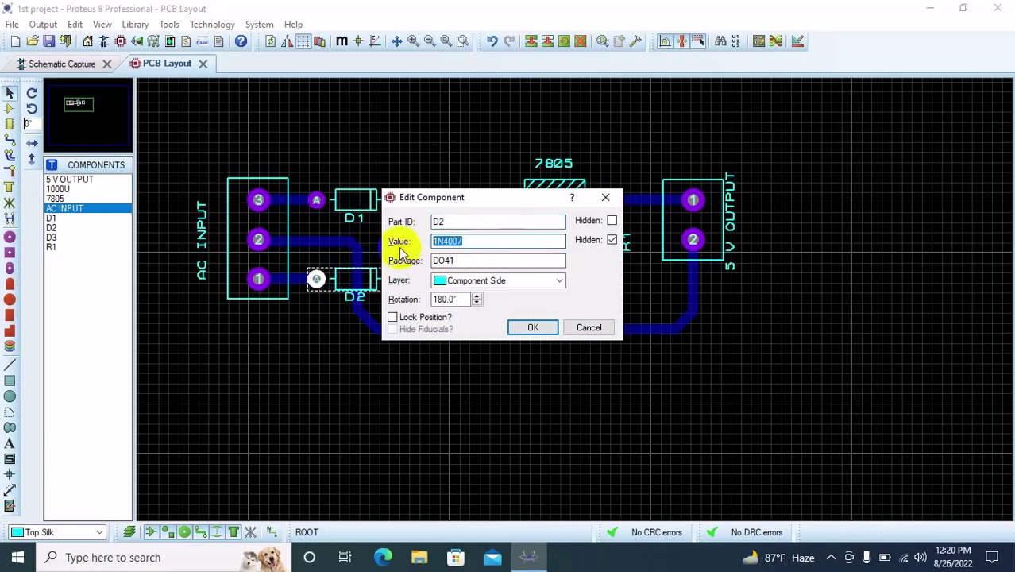
{"action": "double_click", "coordinate": [445, 222]}
{"action": "type", "text": "1N4007"}
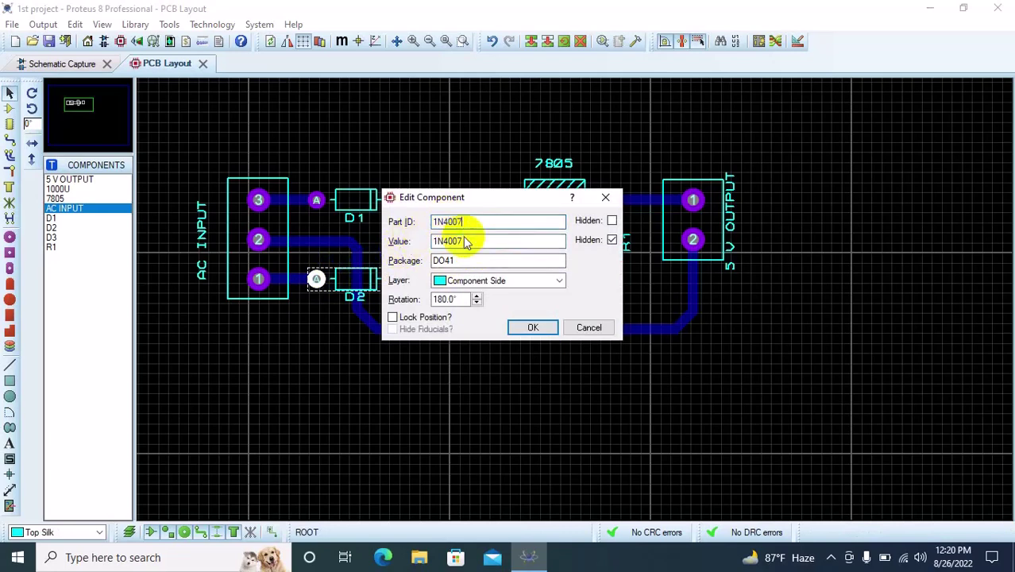
{"action": "left_click", "coordinate": [534, 325]}
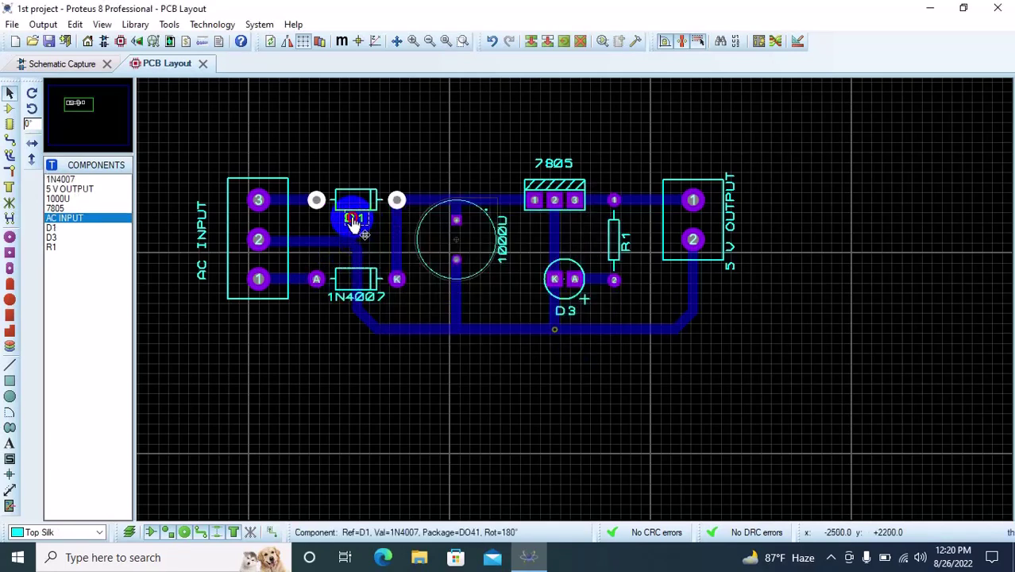
{"action": "double_click", "coordinate": [355, 222]}
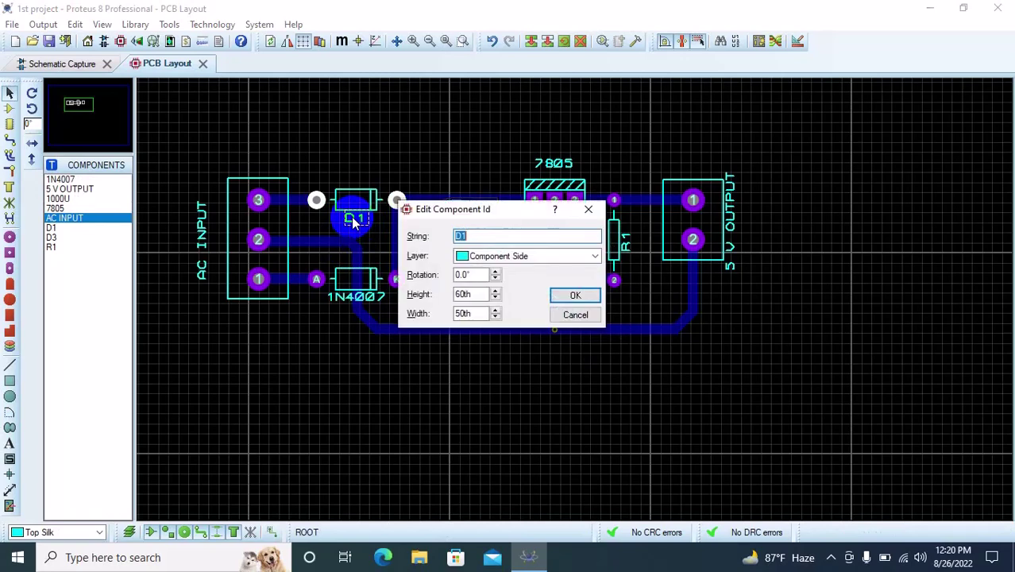
{"action": "left_click", "coordinate": [572, 294]}
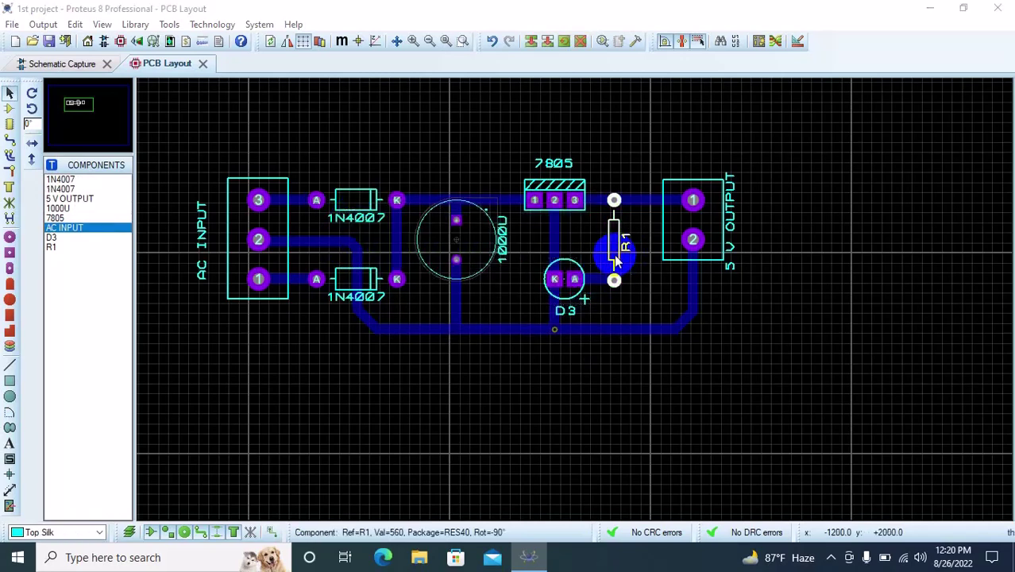
Change the part ID of resistor R1 to 560R, reusing its component value.
{"action": "double_click", "coordinate": [624, 253]}
{"action": "double_click", "coordinate": [445, 242]}
{"action": "key", "text": "ctrl+c"}
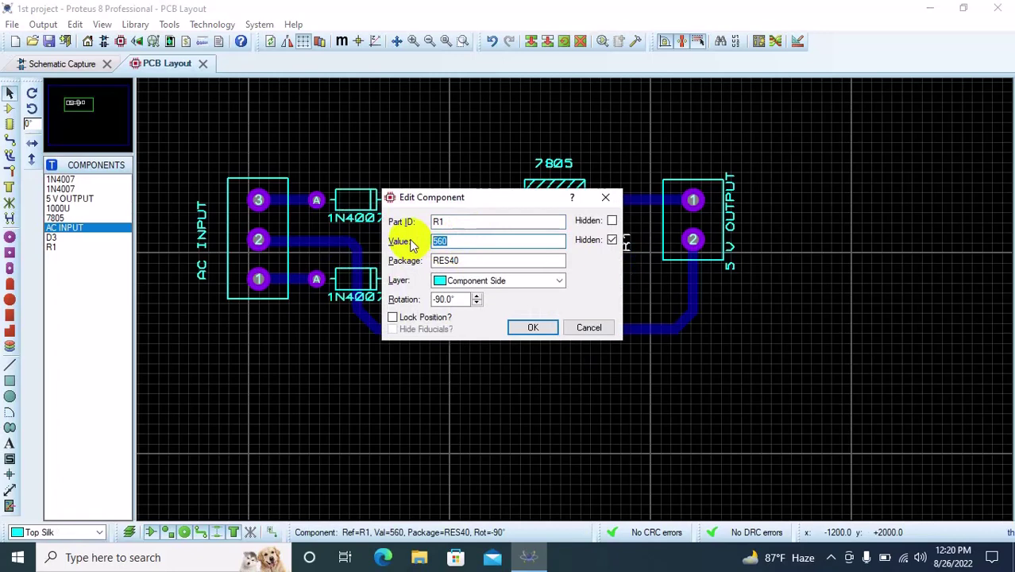
{"action": "double_click", "coordinate": [438, 222]}
{"action": "key", "text": "ctrl+v"}
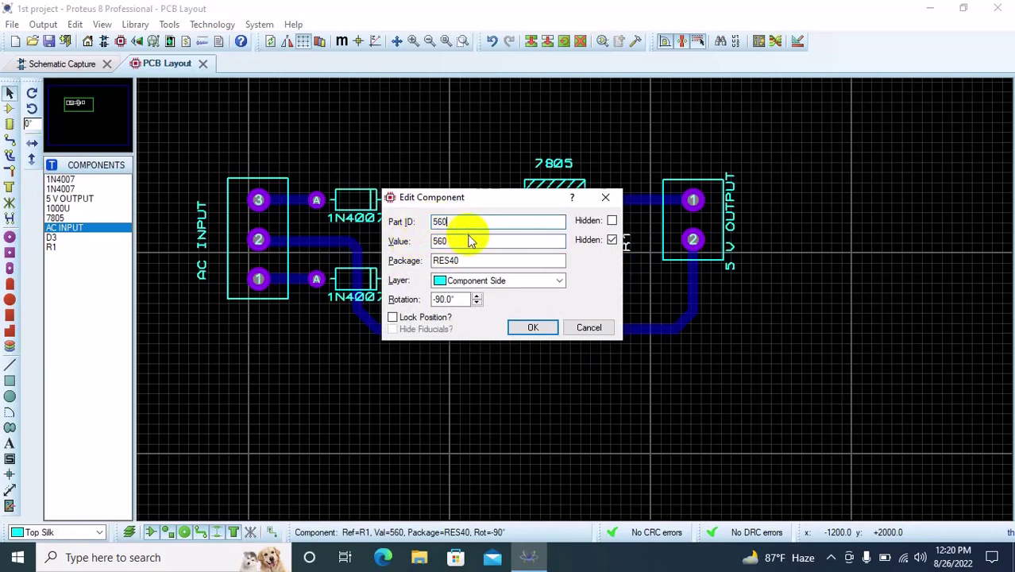
{"action": "type", "text": "R"}
{"action": "left_click", "coordinate": [533, 327]}
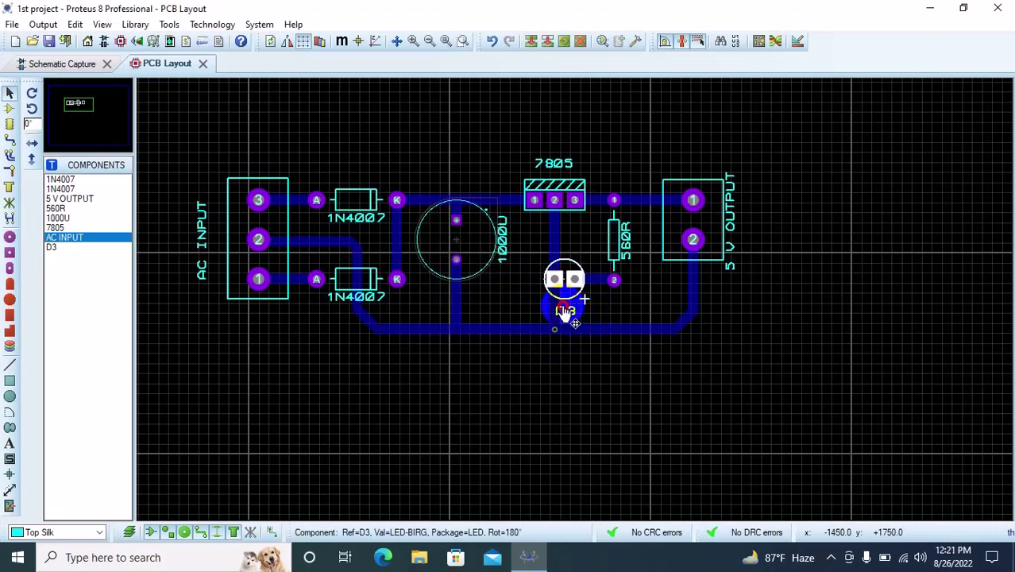
Change the ID label of D3 to LED.
{"action": "double_click", "coordinate": [563, 310]}
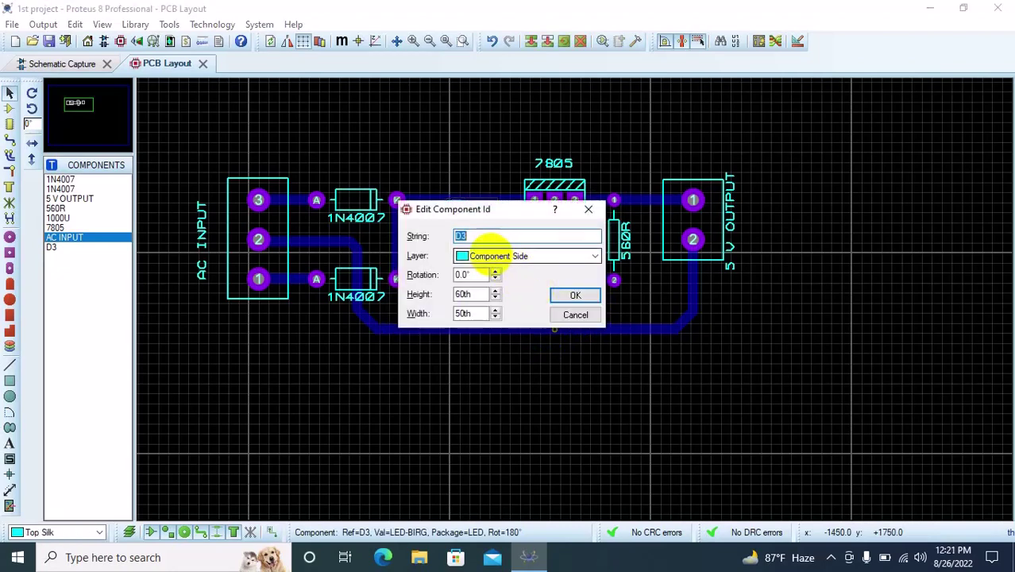
{"action": "type", "text": "LED"}
{"action": "left_click", "coordinate": [559, 294]}
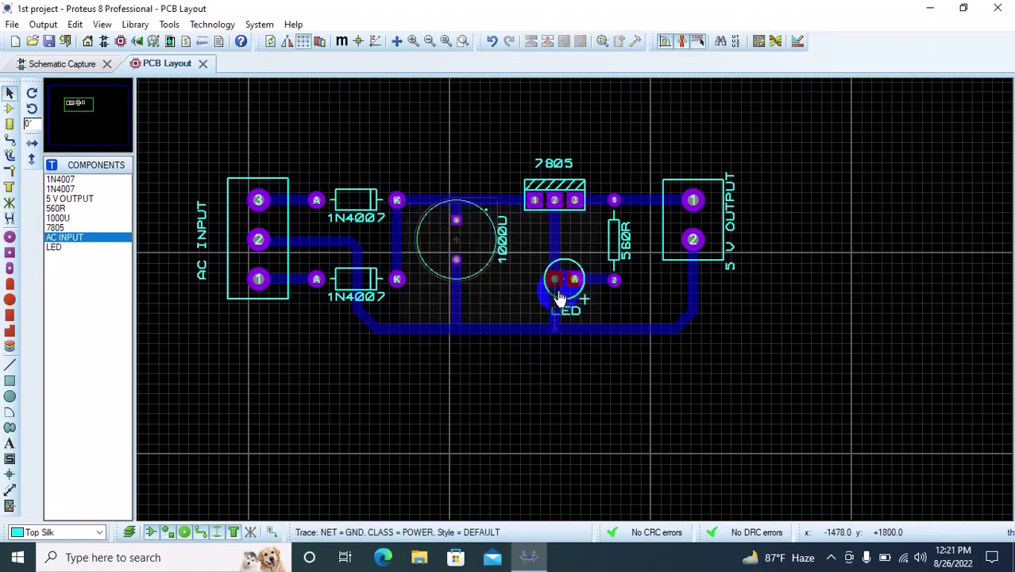
{"action": "scroll", "coordinate": [560, 299], "scroll_direction": "down", "scroll_amount": 1}
{"action": "scroll", "coordinate": [564, 301], "scroll_direction": "up", "scroll_amount": 1}
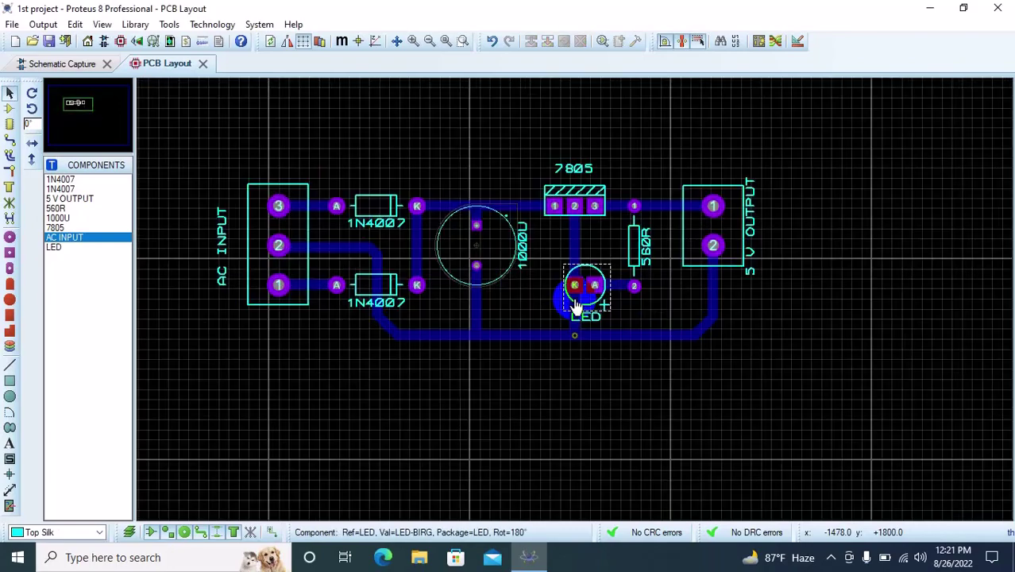